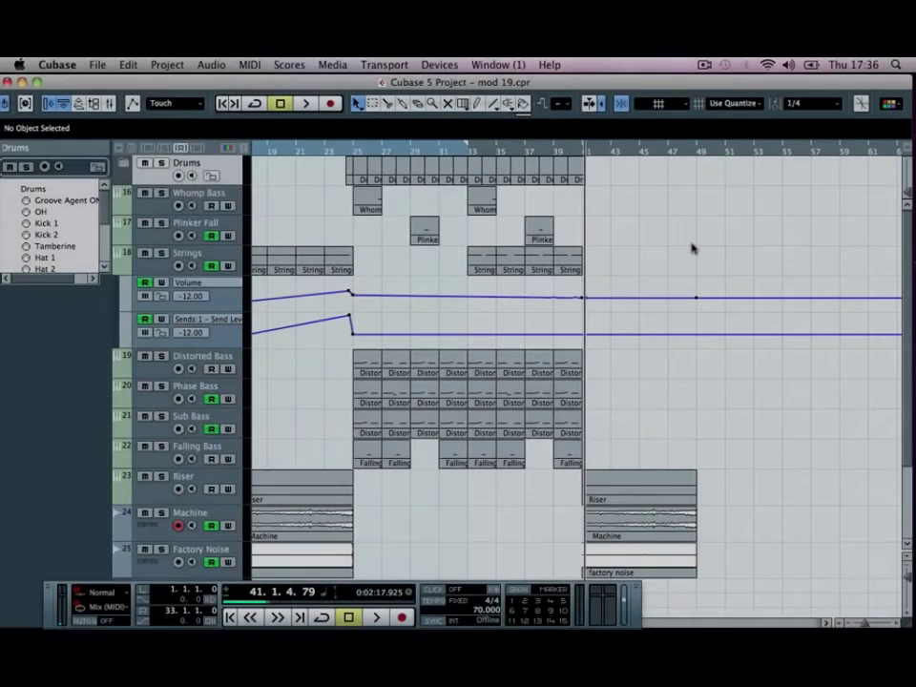
Scroll the arrangement sideways to bring the Drums folder track into view.
{"action": "scroll", "coordinate": [467, 232], "scroll_direction": "left", "scroll_amount": 5}
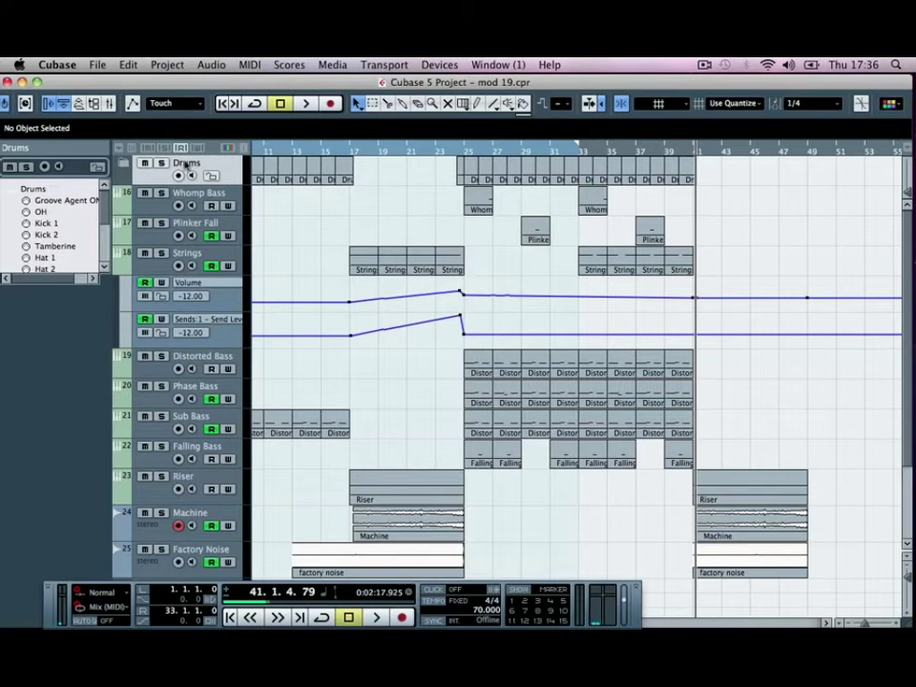
Expand the Drums folder and delete the OH parts between bars 25 and 33.
{"action": "left_click", "coordinate": [128, 164]}
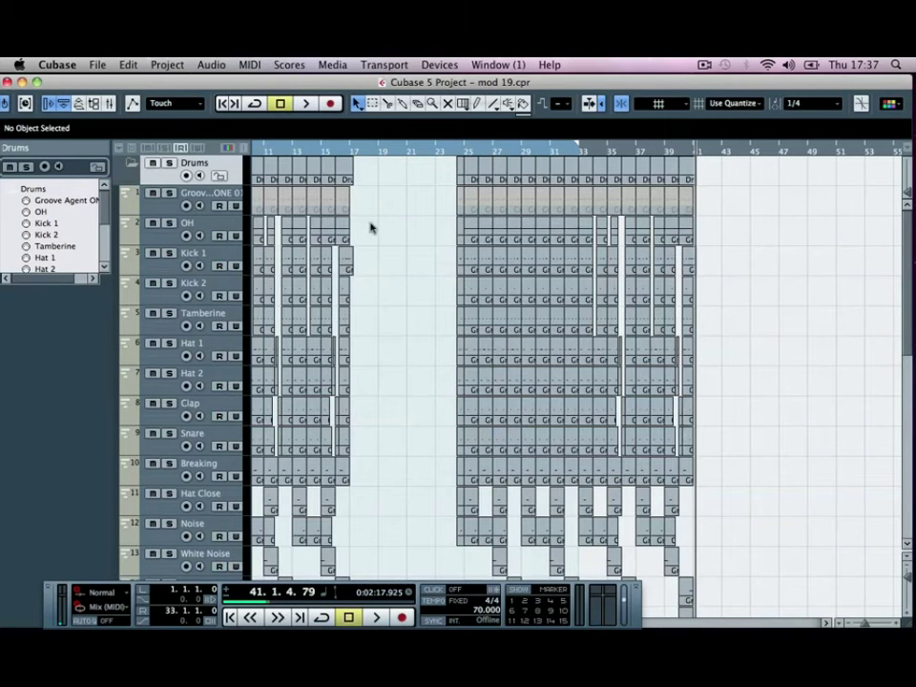
{"action": "scroll", "coordinate": [371, 226], "scroll_direction": "left", "scroll_amount": 5}
{"action": "scroll", "coordinate": [371, 226], "scroll_direction": "right", "scroll_amount": 5}
{"action": "left_click_drag", "start_coordinate": [505, 225], "coordinate": [572, 236]}
{"action": "key", "text": "Delete"}
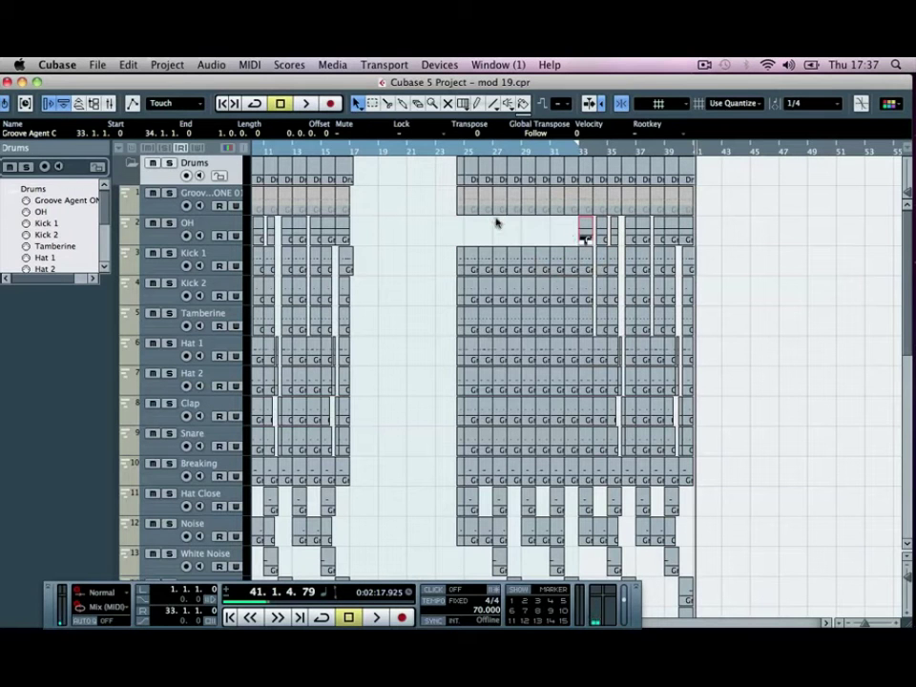
{"action": "key", "text": "Delete"}
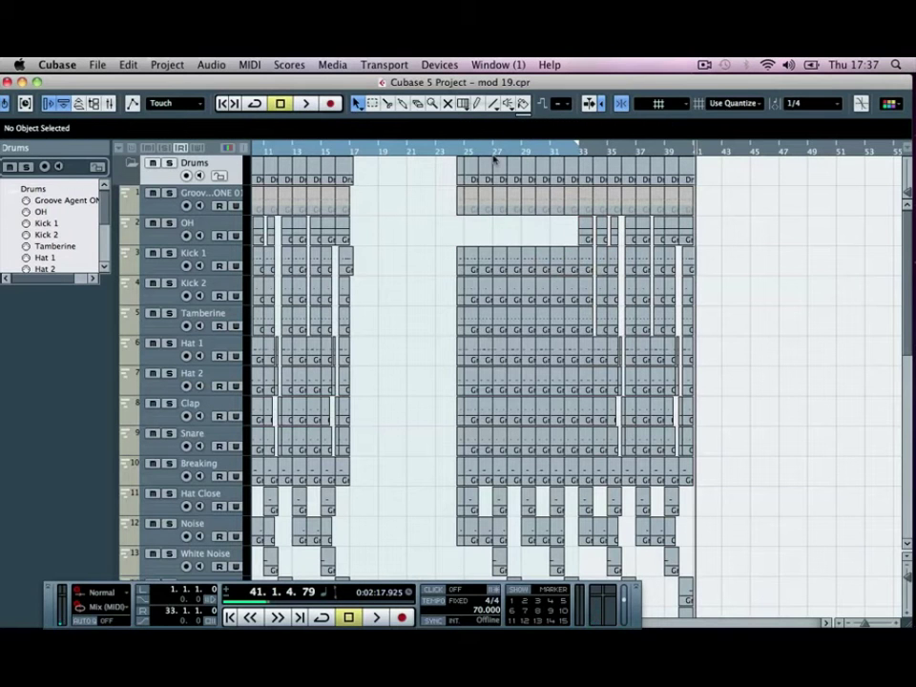
Zoom to bars 13–43 and delete the Tamberine parts from bar 25 to 33.
{"action": "key", "text": "h"}
{"action": "key", "text": "g"}
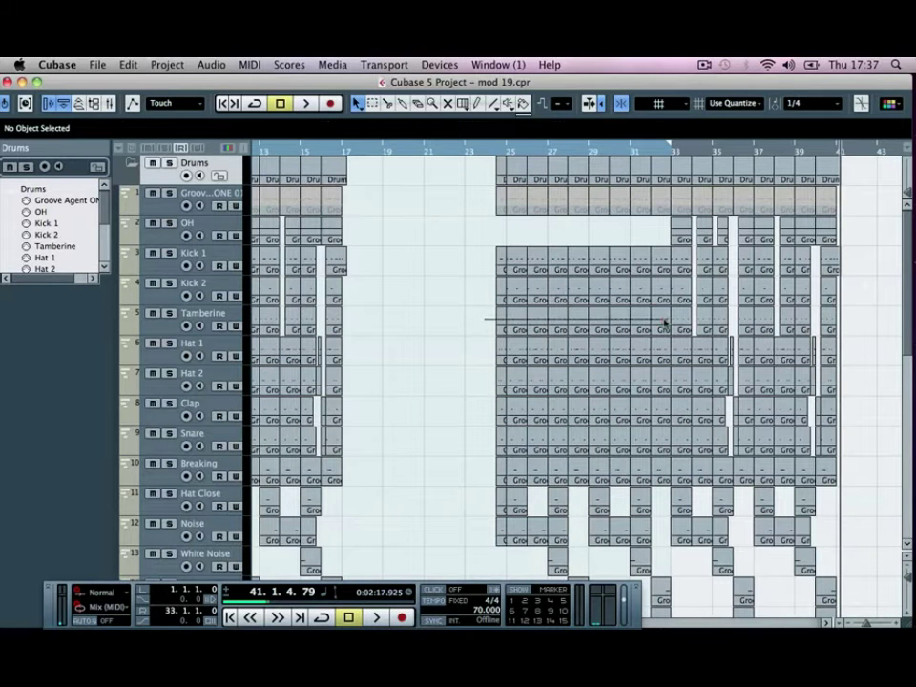
{"action": "left_click_drag", "start_coordinate": [608, 320], "coordinate": [666, 321]}
{"action": "key", "text": "Delete"}
Play the edited section back from bar 24.
{"action": "left_click", "coordinate": [489, 148]}
{"action": "key", "text": "space"}
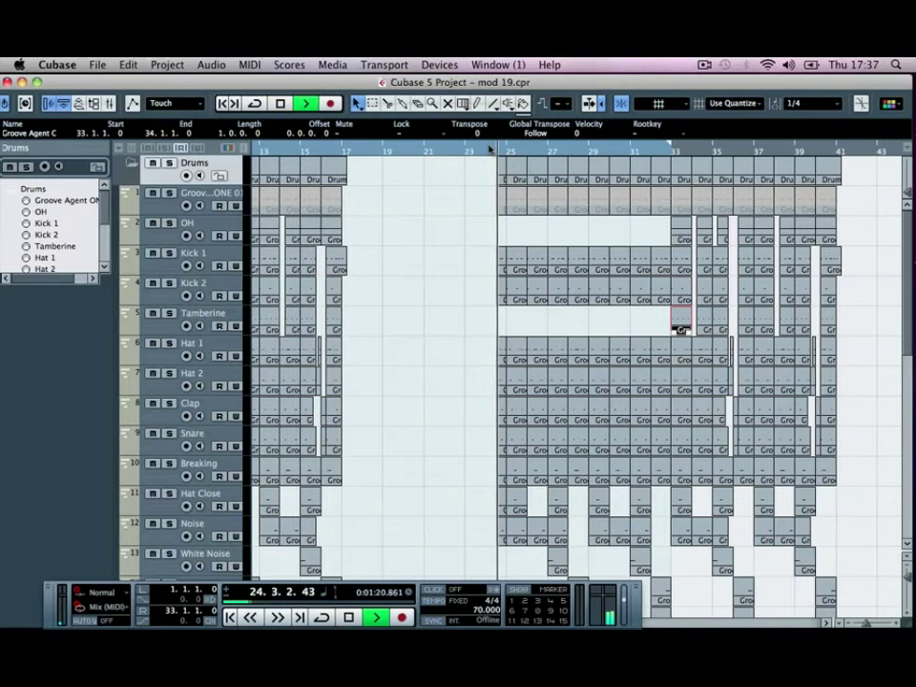
{"action": "left_click", "coordinate": [502, 231]}
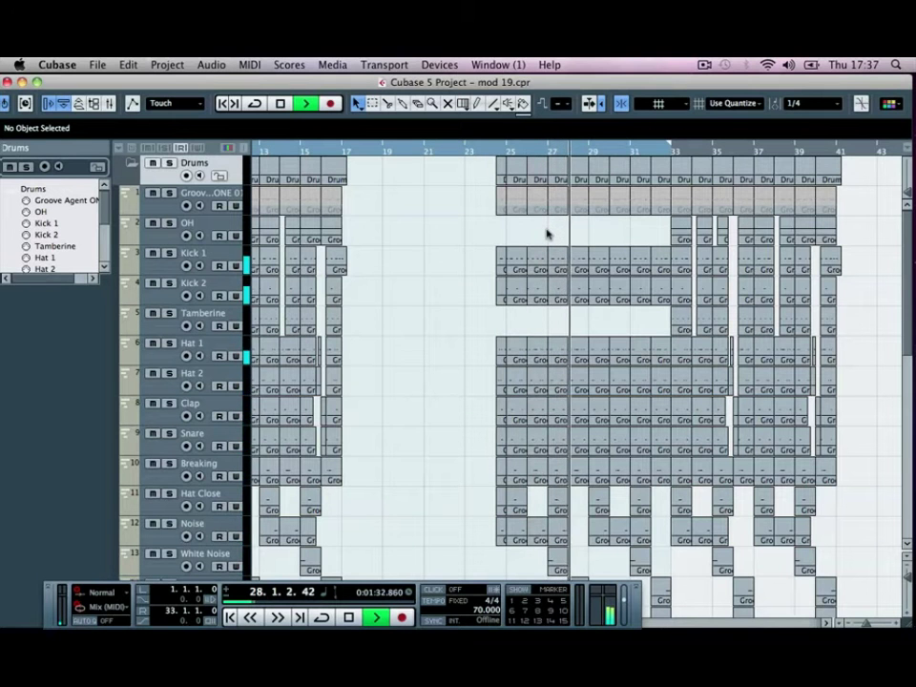
Delete the C#2 and C2 notes in the Groove Agent part at bar 28, then audition from bar 27.
{"action": "key", "text": "space"}
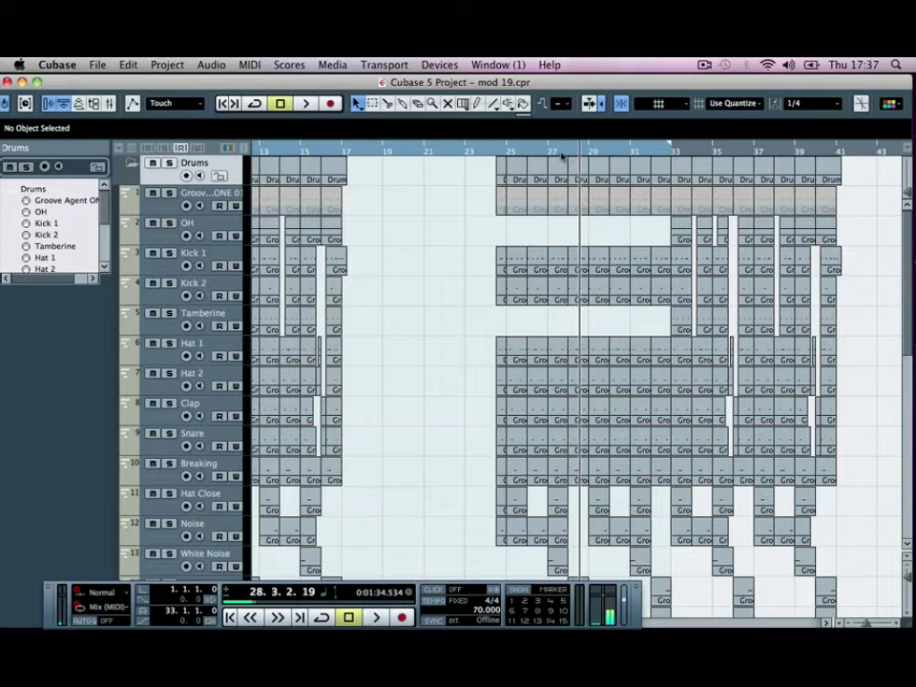
{"action": "double_click", "coordinate": [578, 170]}
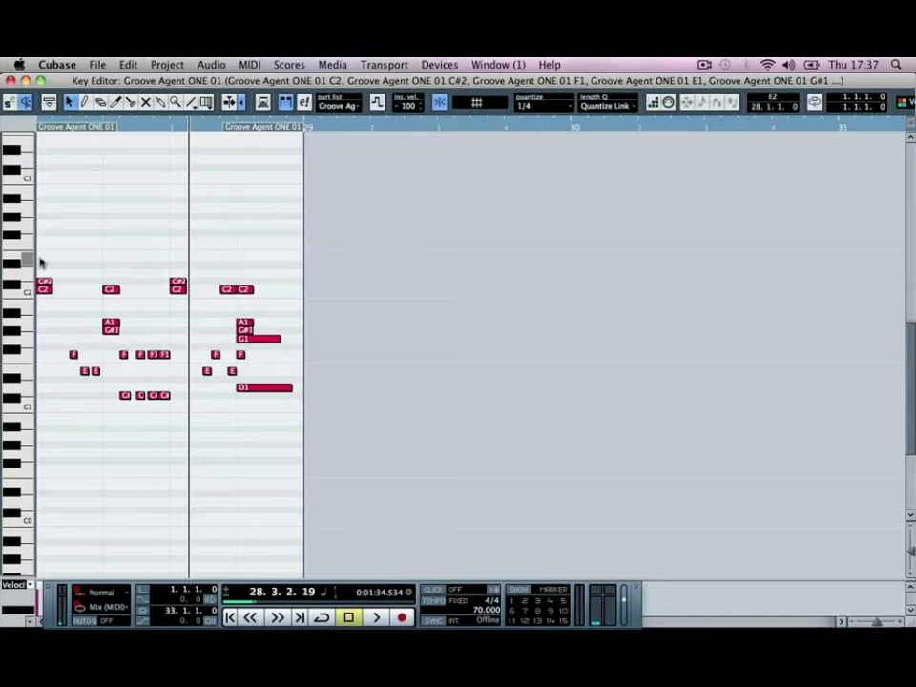
{"action": "key", "text": "Delete"}
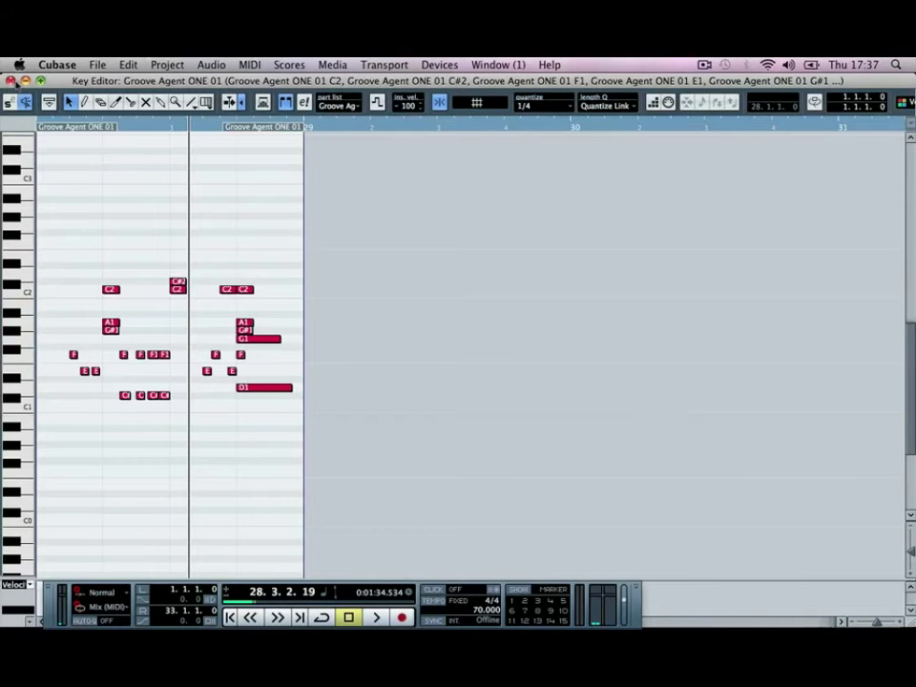
{"action": "left_click", "coordinate": [7, 81]}
{"action": "left_click_drag", "start_coordinate": [570, 153], "coordinate": [554, 150]}
{"action": "key", "text": "space"}
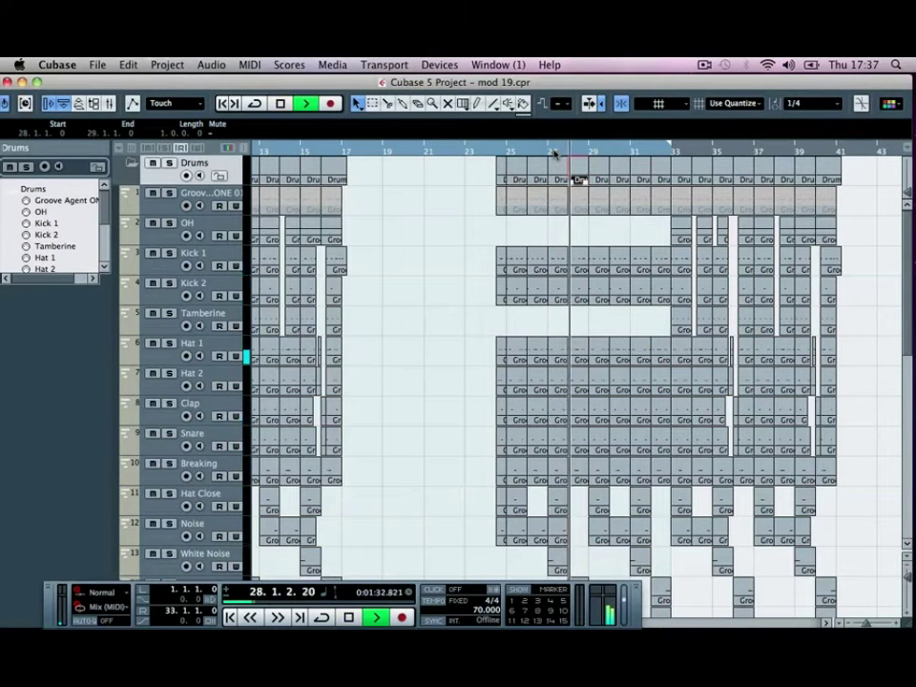
{"action": "left_click", "coordinate": [579, 233]}
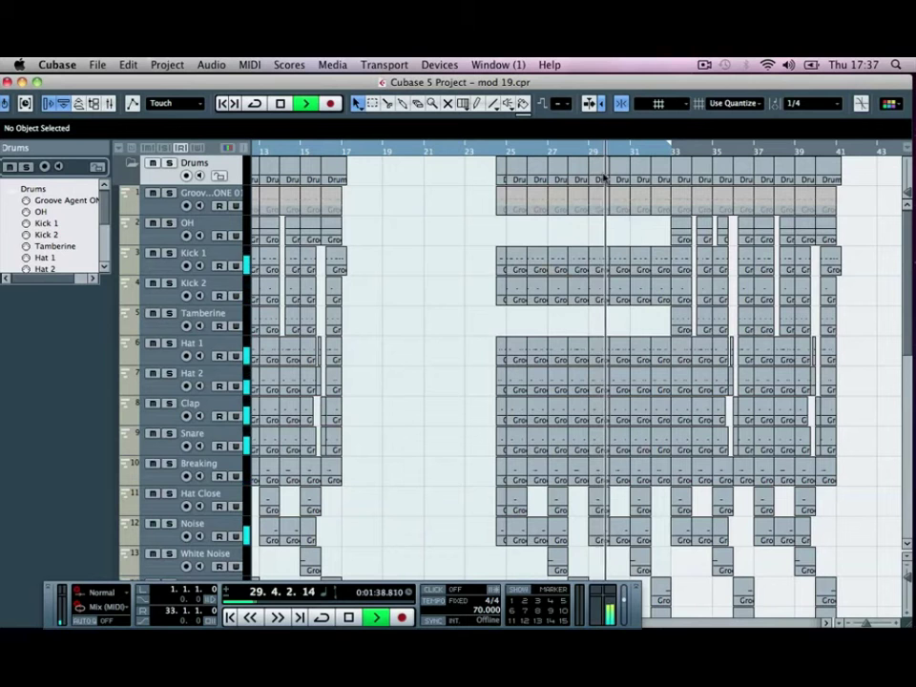
Check the drum part at bar 30 in the note editor and play back from bar 30.
{"action": "key", "text": "space"}
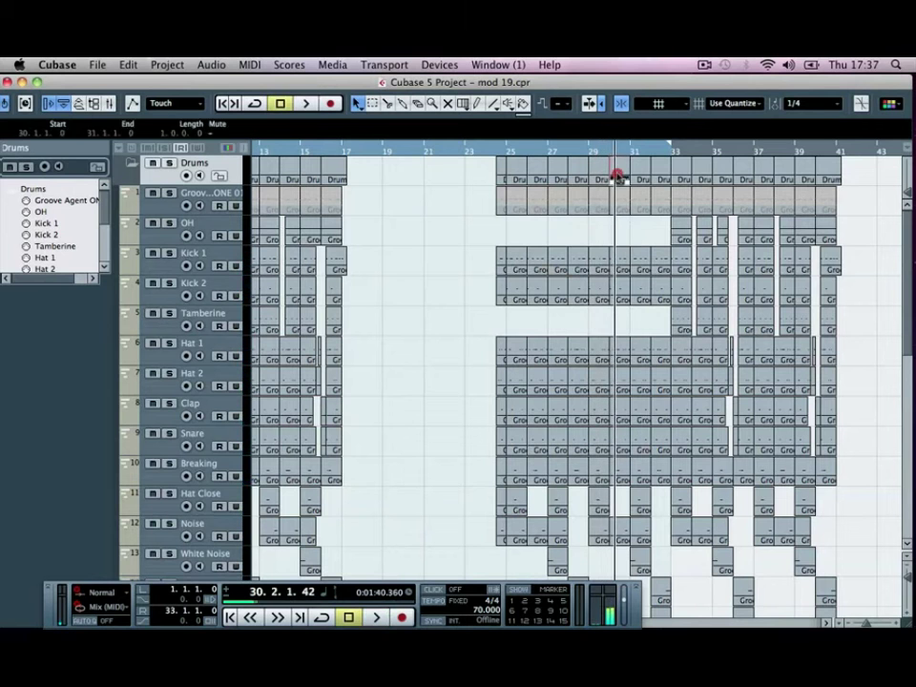
{"action": "double_click", "coordinate": [617, 176]}
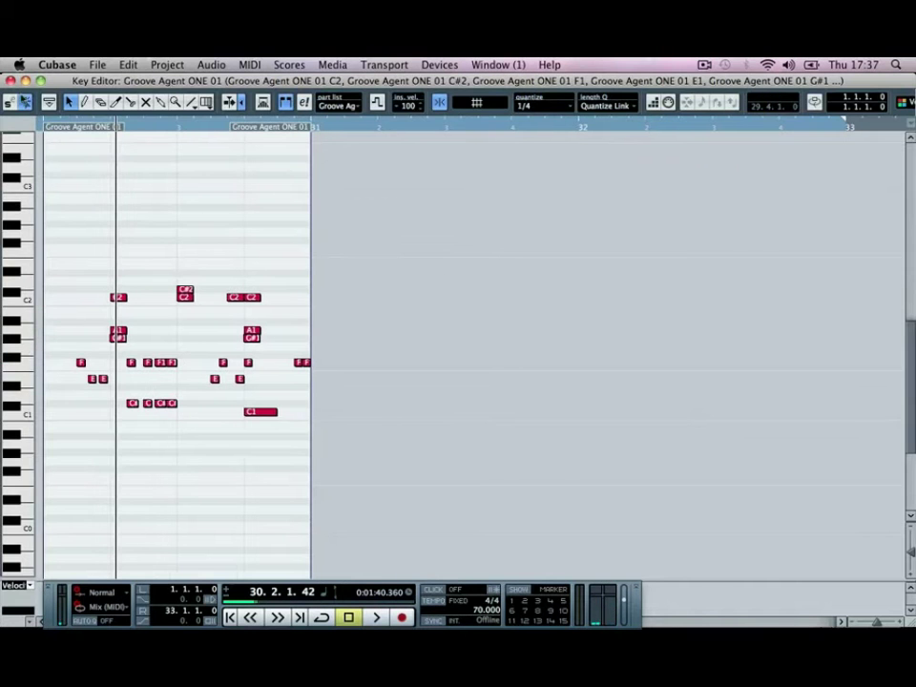
{"action": "left_click", "coordinate": [11, 80]}
{"action": "left_click", "coordinate": [609, 151]}
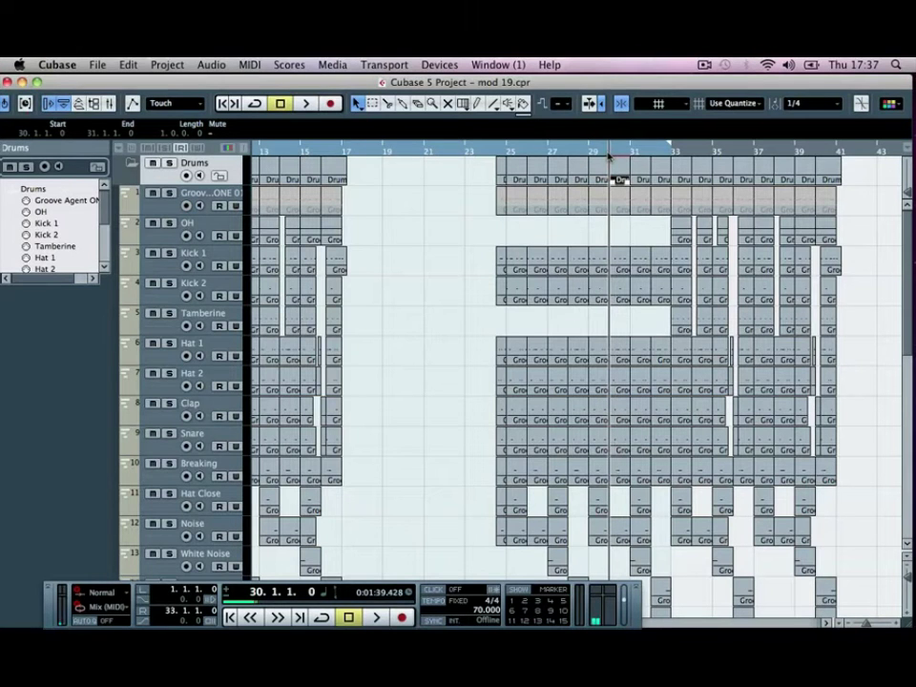
{"action": "key", "text": "space"}
{"action": "left_click", "coordinate": [602, 240]}
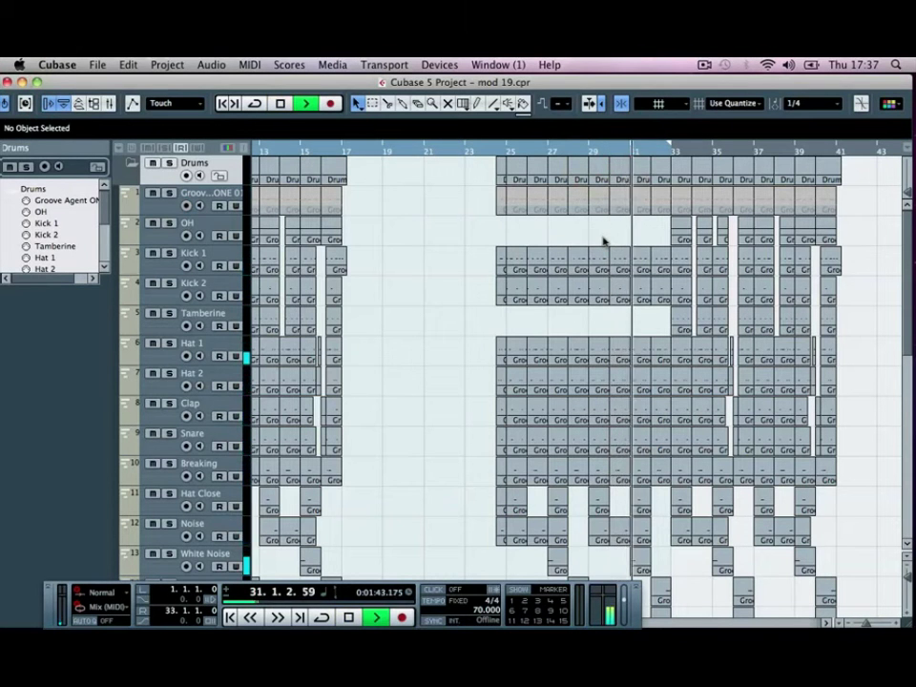
{"action": "key", "text": "g"}
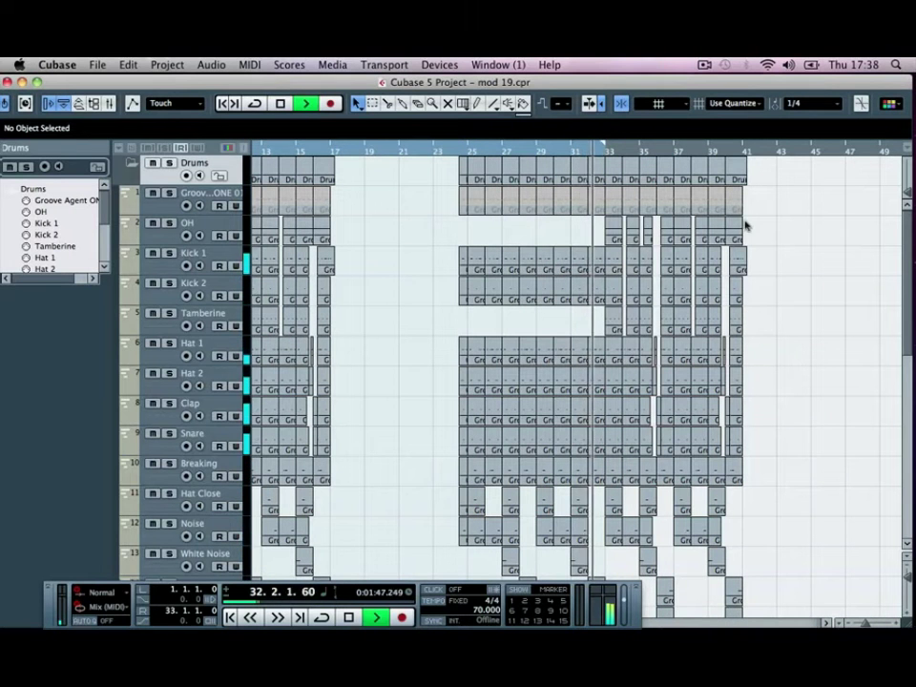
{"action": "scroll", "coordinate": [717, 236], "scroll_direction": "right", "scroll_amount": 4}
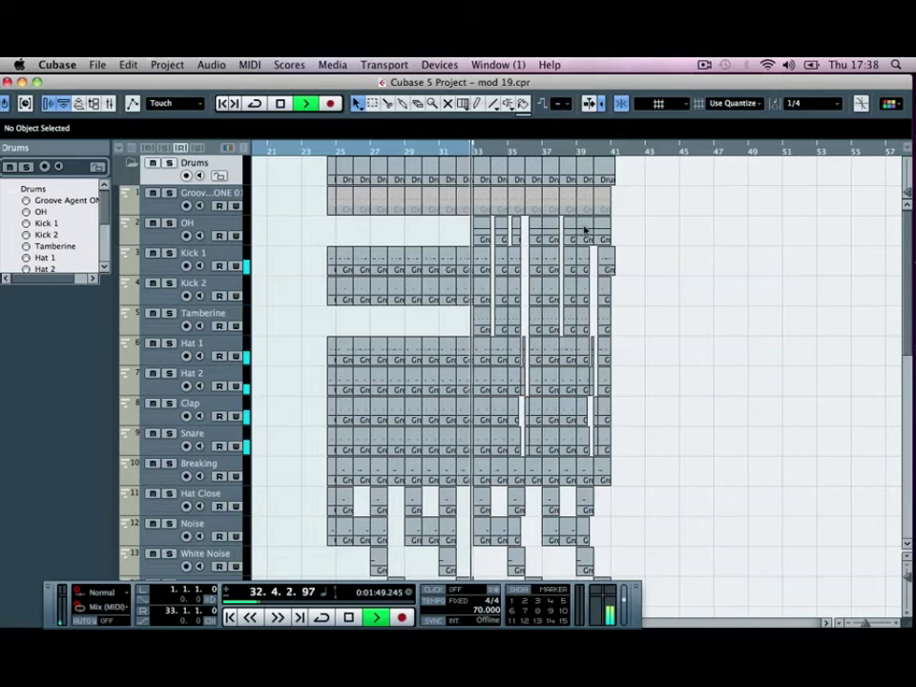
{"action": "left_click_drag", "start_coordinate": [456, 227], "coordinate": [581, 227]}
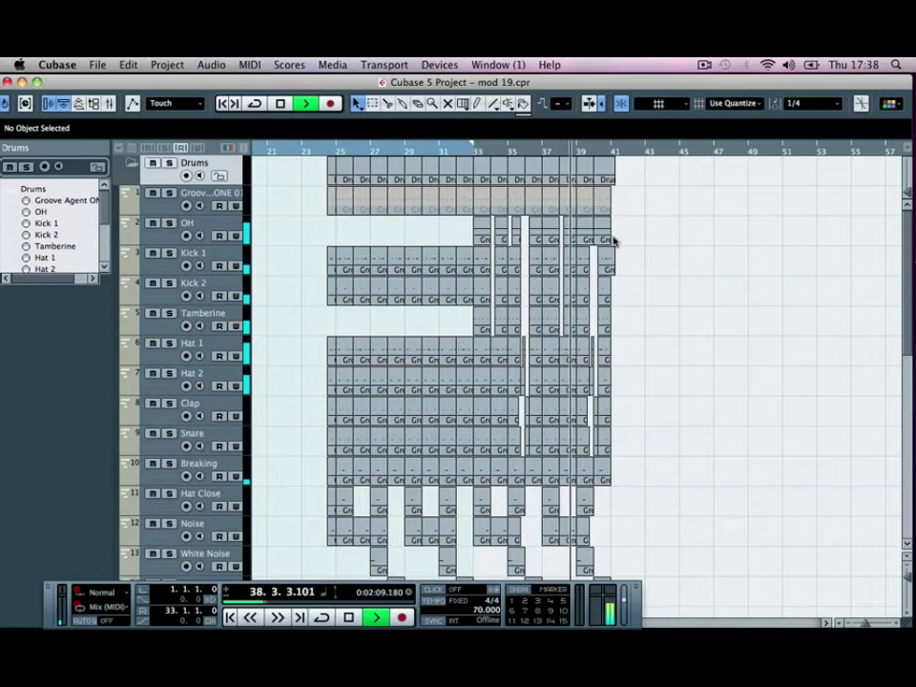
{"action": "key", "text": "g"}
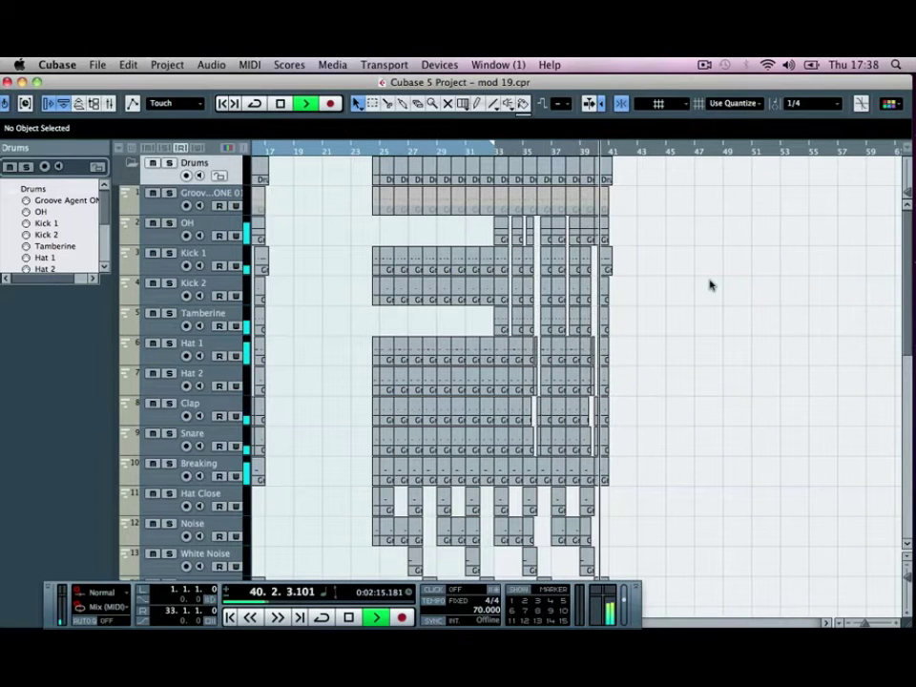
{"action": "key", "text": "space"}
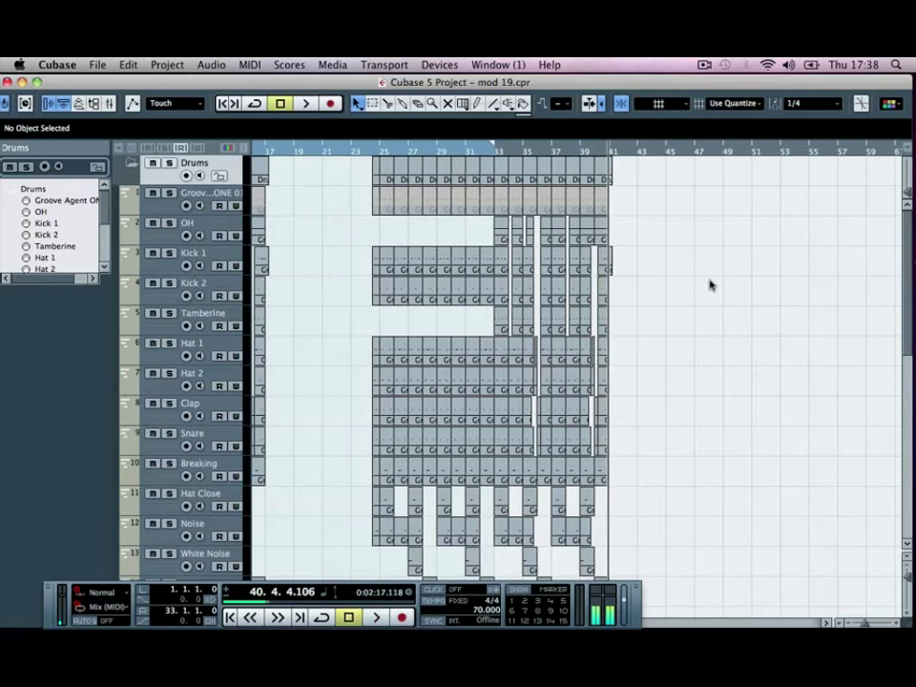
{"action": "double_click", "coordinate": [604, 173]}
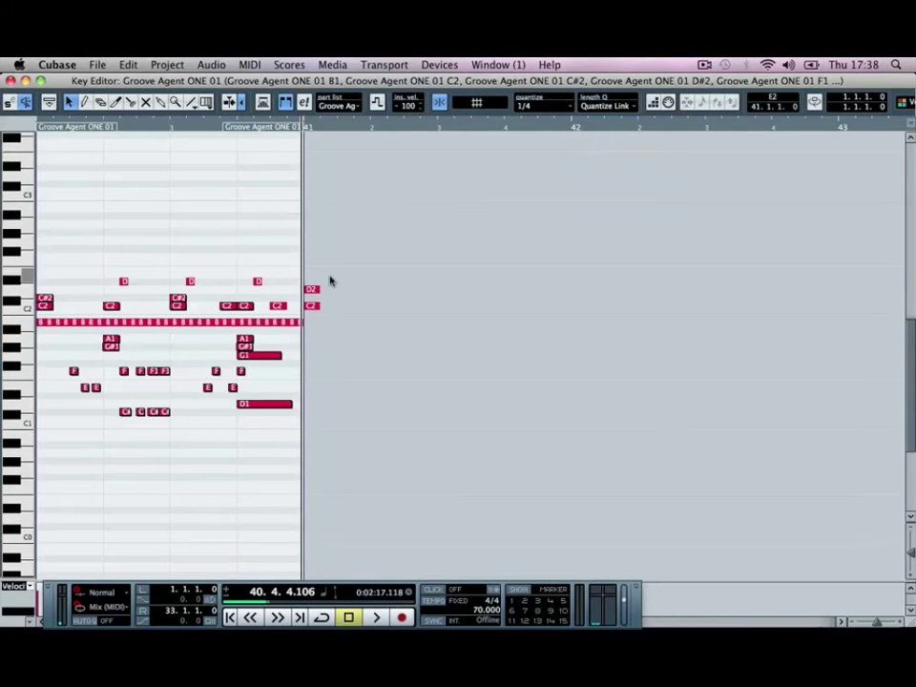
{"action": "left_click", "coordinate": [278, 305]}
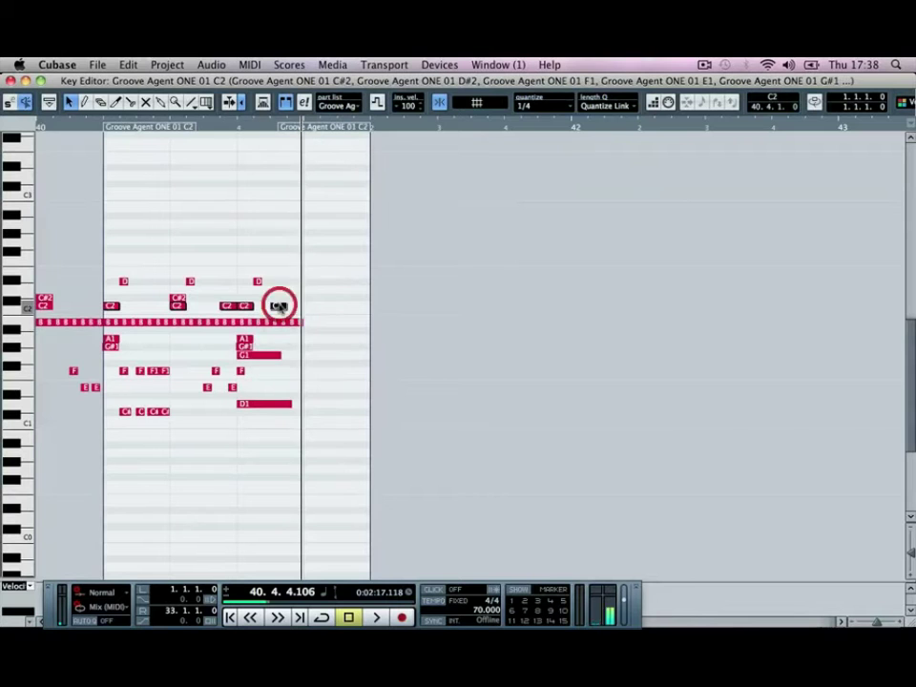
{"action": "left_click", "coordinate": [10, 80]}
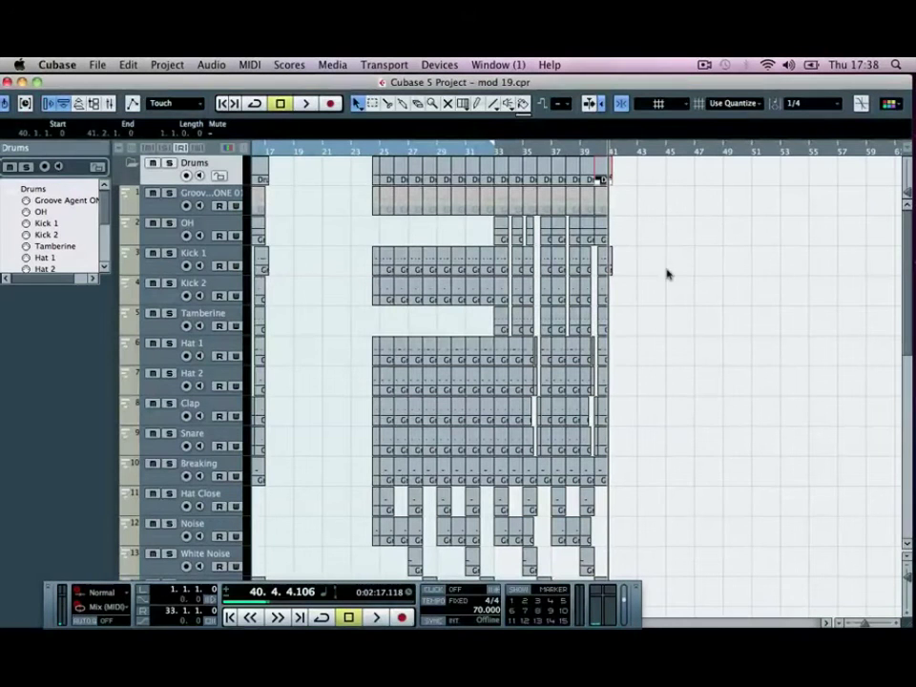
{"action": "left_click", "coordinate": [601, 177]}
{"action": "left_click", "coordinate": [602, 179]}
{"action": "key", "text": "h"}
{"action": "key", "text": "h"}
{"action": "key", "text": "h"}
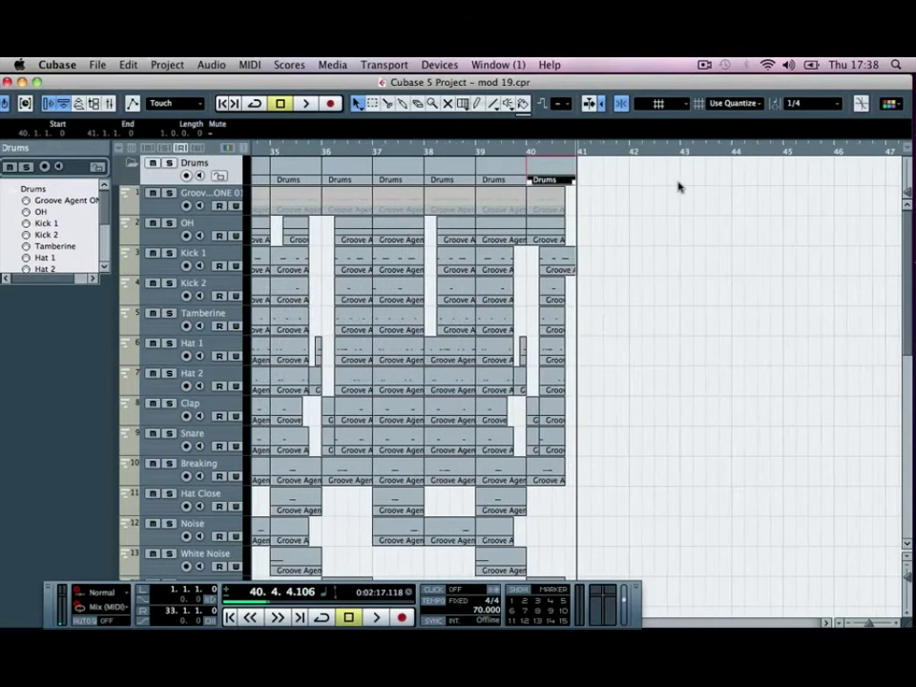
{"action": "key", "text": "g"}
{"action": "key", "text": "g"}
{"action": "key", "text": "g"}
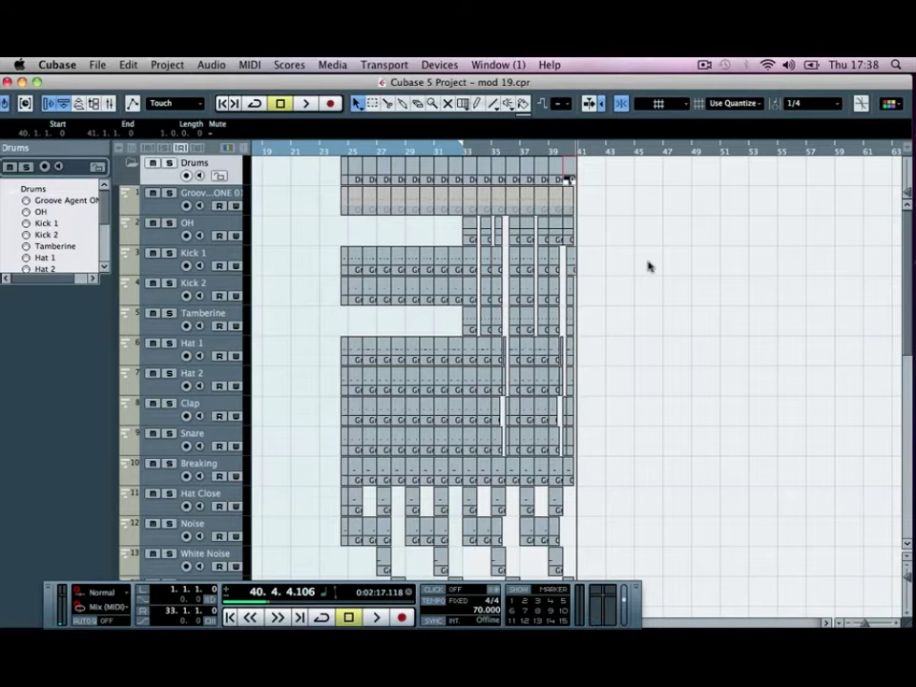
{"action": "scroll", "coordinate": [647, 267], "scroll_direction": "down", "scroll_amount": 8}
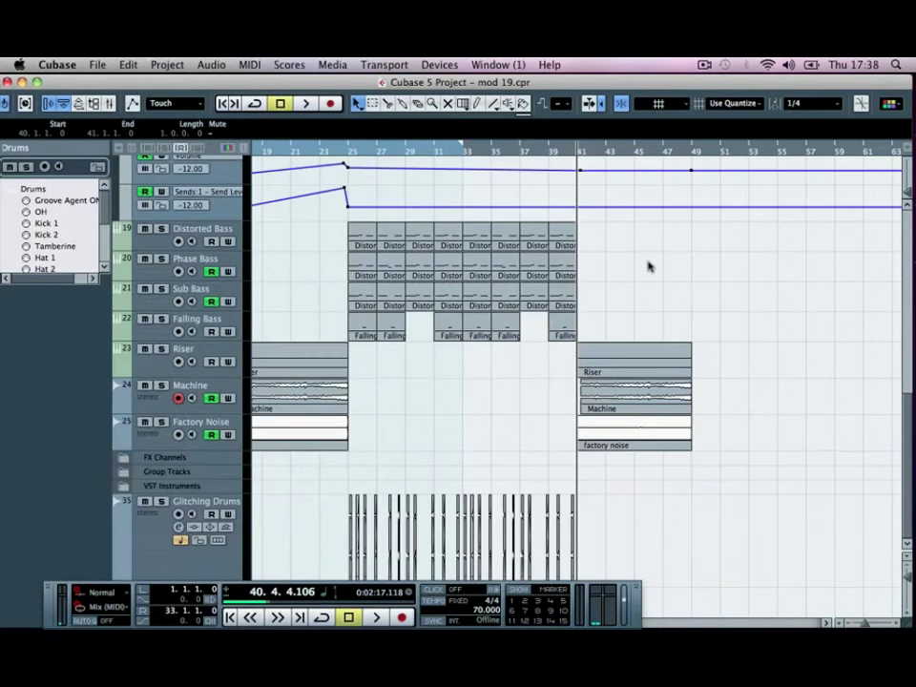
{"action": "scroll", "coordinate": [647, 267], "scroll_direction": "up", "scroll_amount": 10}
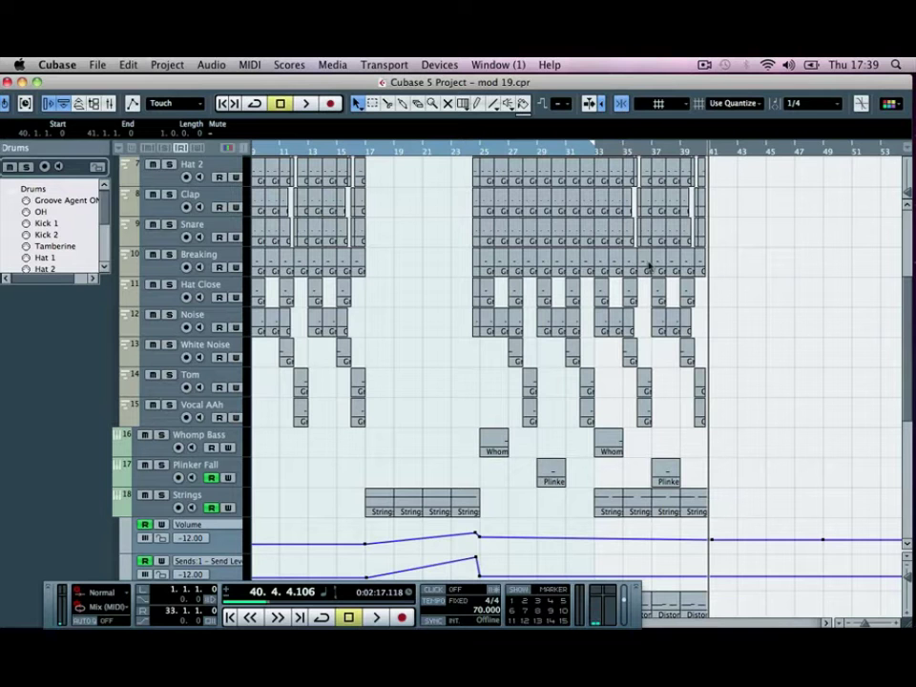
{"action": "left_click", "coordinate": [730, 170]}
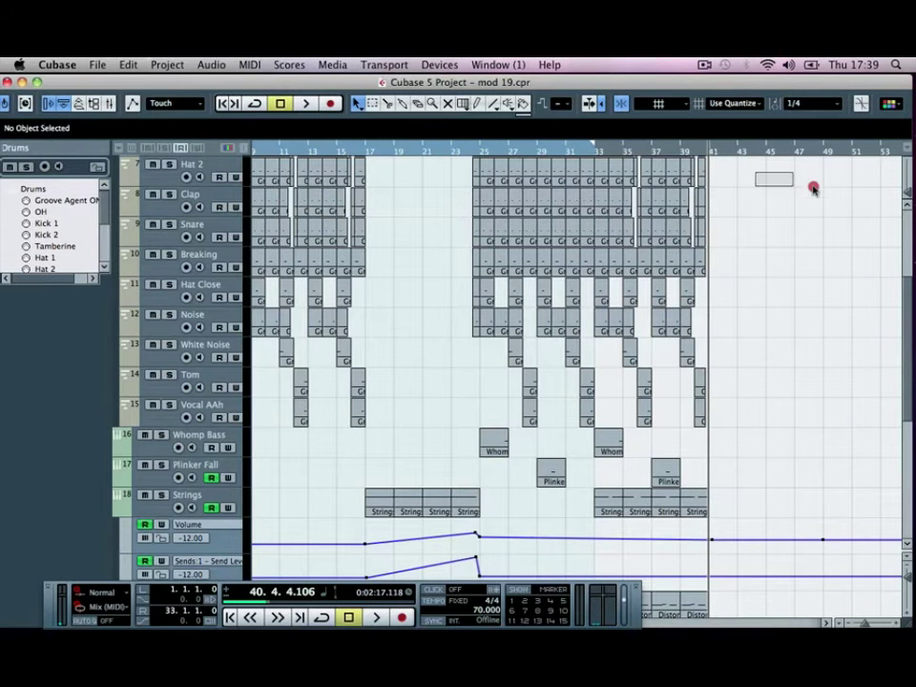
{"action": "scroll", "coordinate": [814, 184], "scroll_direction": "up", "scroll_amount": 5}
{"action": "scroll", "coordinate": [794, 211], "scroll_direction": "right", "scroll_amount": 5}
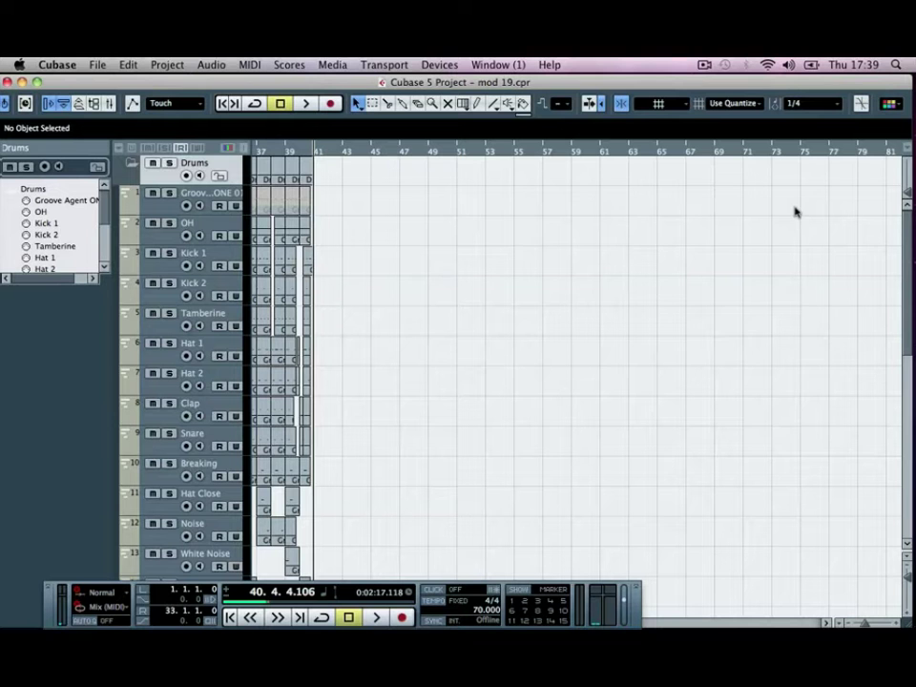
Set the loop range to bars 33–41 using the Drums folder parts.
{"action": "scroll", "coordinate": [493, 247], "scroll_direction": "left", "scroll_amount": 10}
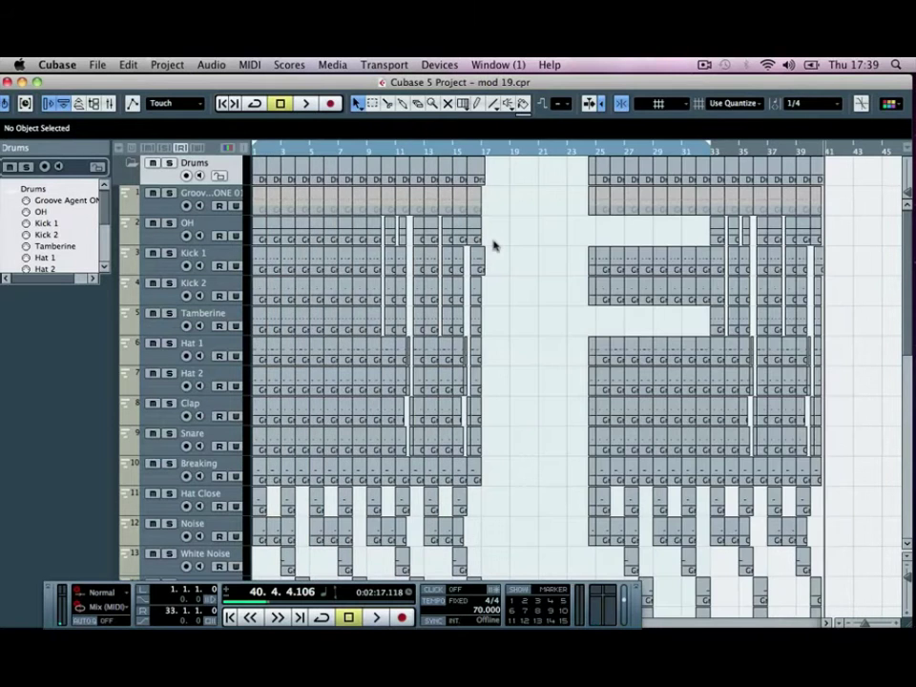
{"action": "scroll", "coordinate": [493, 246], "scroll_direction": "right", "scroll_amount": 5}
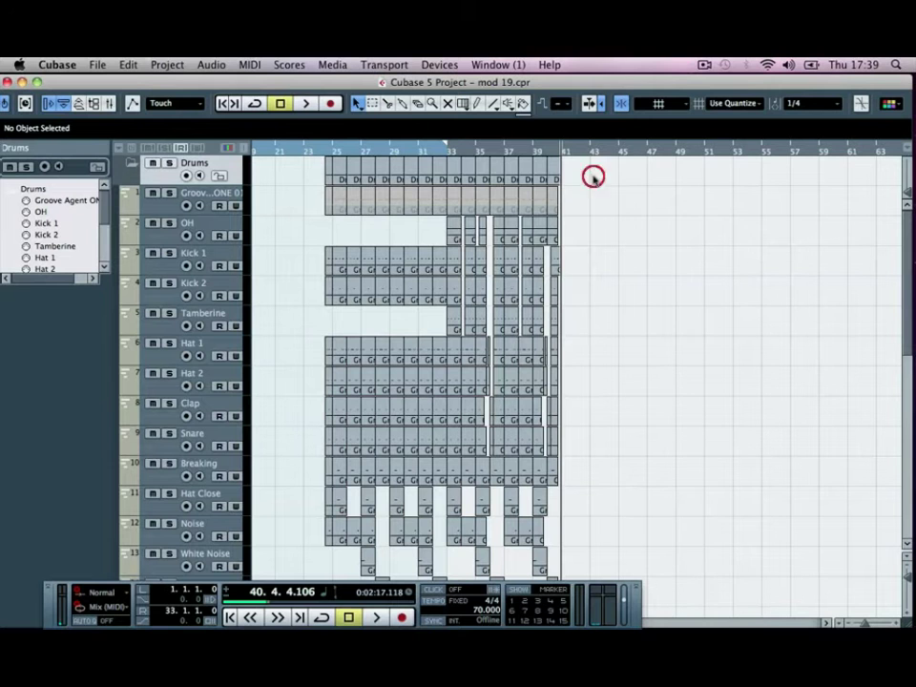
{"action": "left_click_drag", "start_coordinate": [606, 169], "coordinate": [316, 177]}
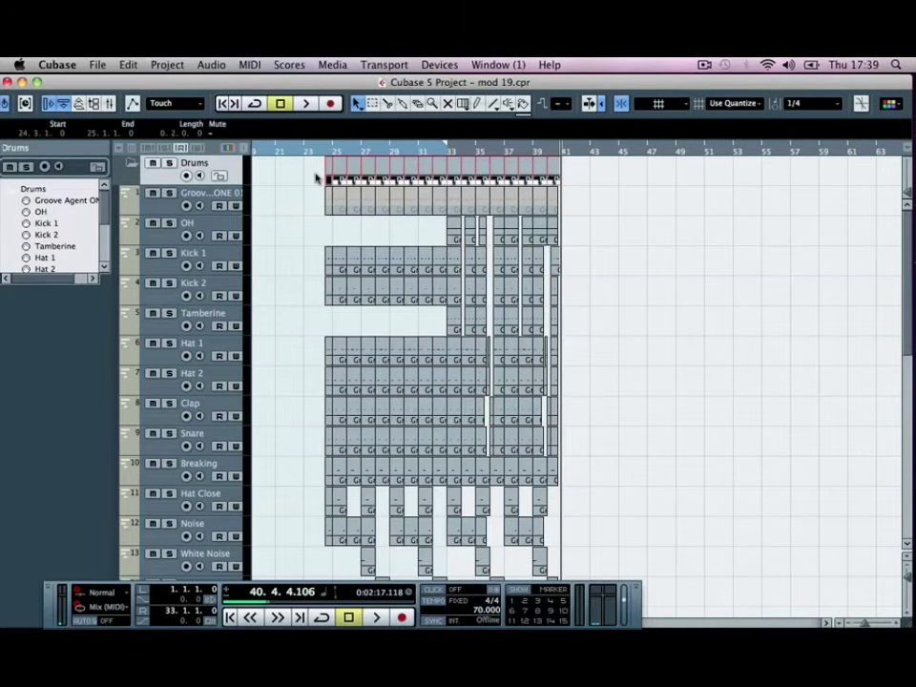
{"action": "left_click", "coordinate": [668, 194]}
{"action": "left_click_drag", "start_coordinate": [623, 162], "coordinate": [340, 174]}
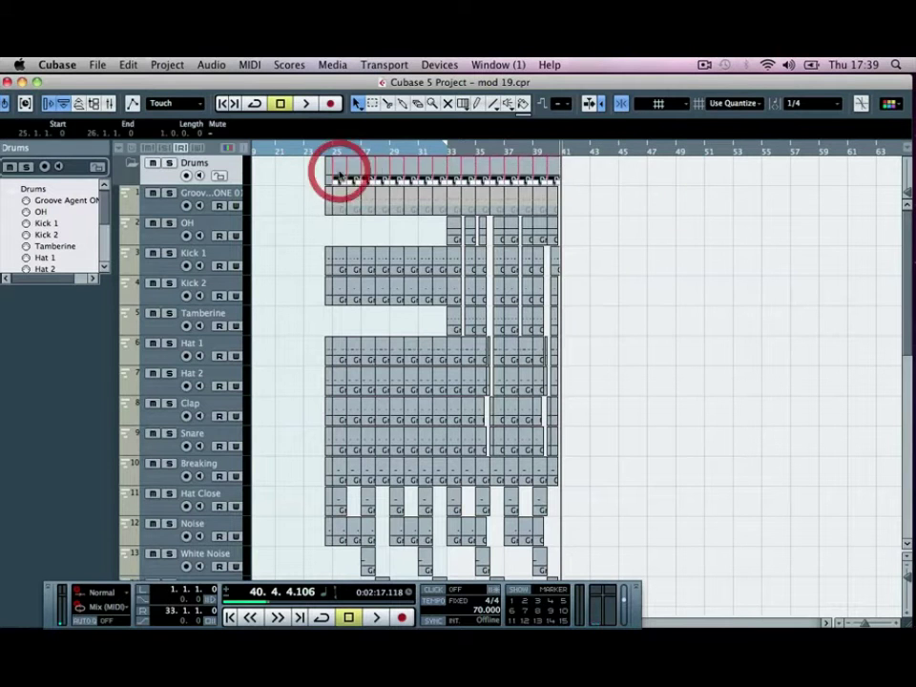
{"action": "left_click", "coordinate": [596, 178]}
{"action": "left_click_drag", "start_coordinate": [451, 167], "coordinate": [449, 171]}
{"action": "key", "text": "p"}
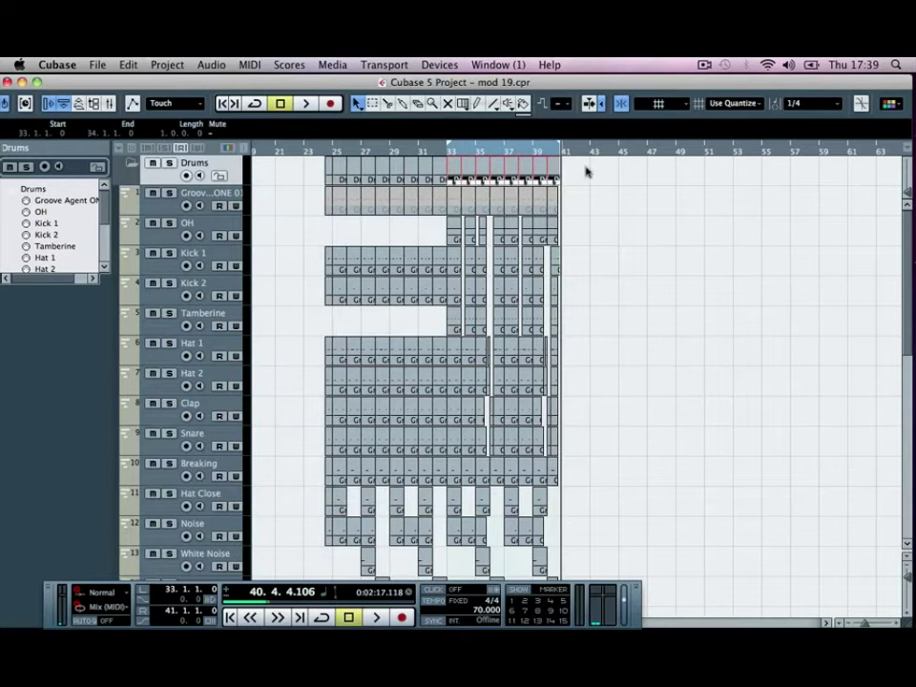
Select every part inside the bar 33–41 loop with Edit > Select > In Loop.
{"action": "left_click", "coordinate": [97, 64]}
{"action": "mouse_move", "coordinate": [128, 63]}
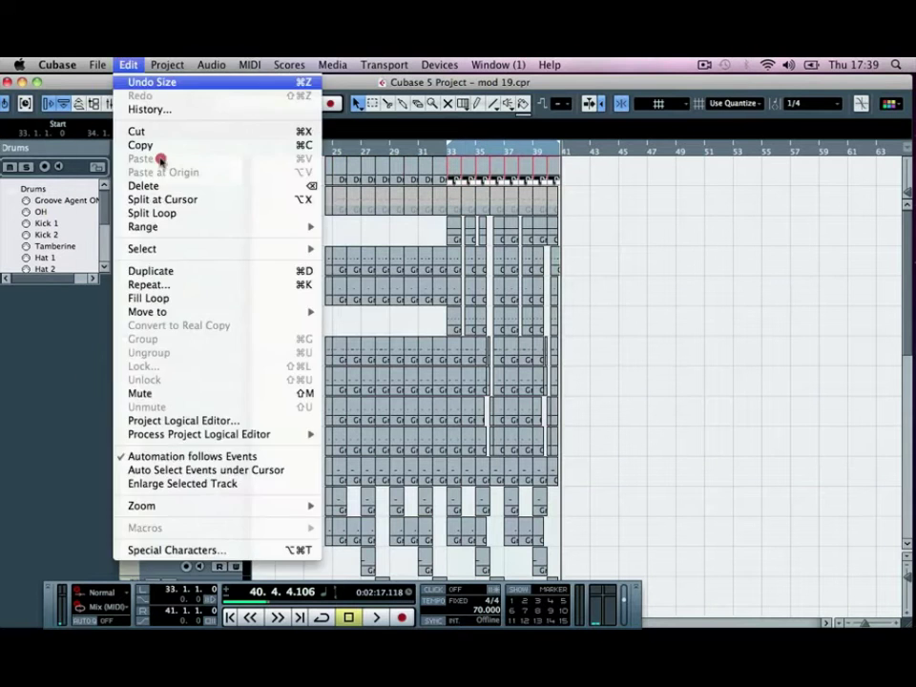
{"action": "mouse_move", "coordinate": [244, 248]}
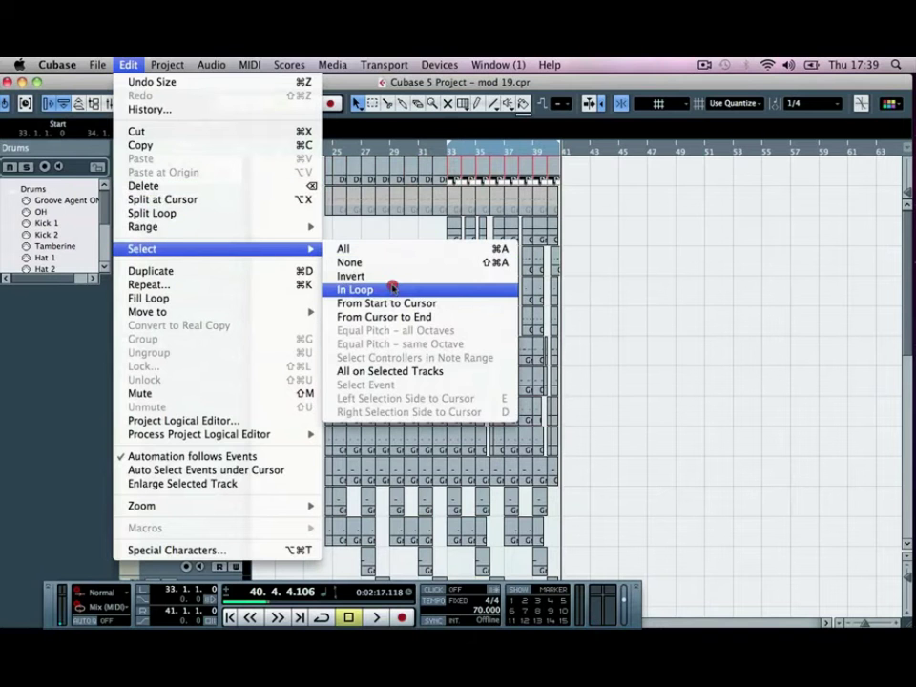
{"action": "left_click", "coordinate": [393, 286]}
Copy the selected bar 33–41 parts so they start at bar 41.
{"action": "scroll", "coordinate": [581, 262], "scroll_direction": "down", "scroll_amount": 10}
{"action": "scroll", "coordinate": [595, 283], "scroll_direction": "up", "scroll_amount": 10}
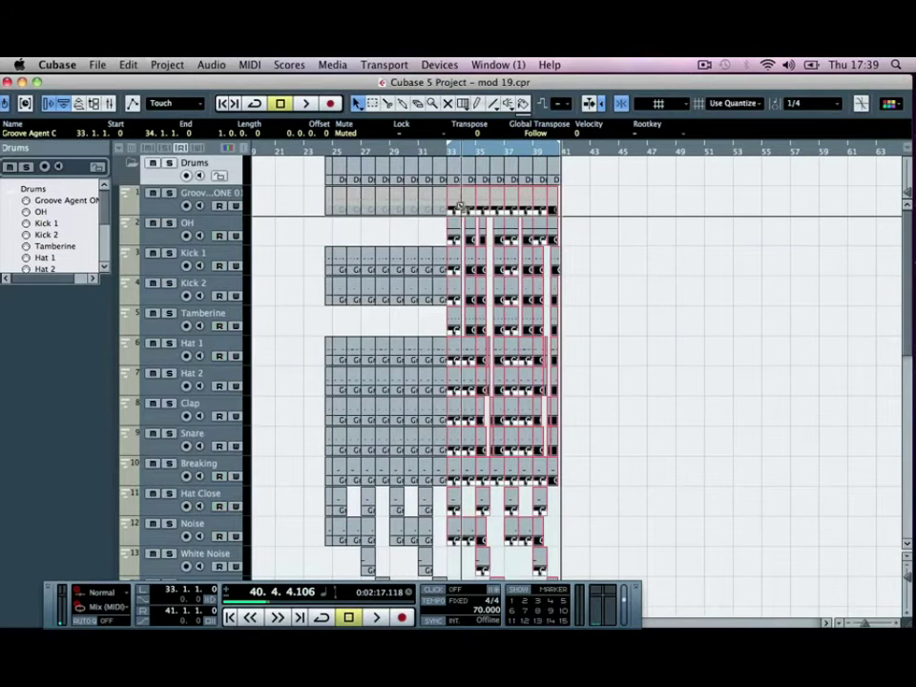
{"action": "left_click_drag", "start_coordinate": [462, 196], "coordinate": [562, 190]}
{"action": "left_click", "coordinate": [686, 196]}
{"action": "scroll", "coordinate": [691, 209], "scroll_direction": "down", "scroll_amount": 5}
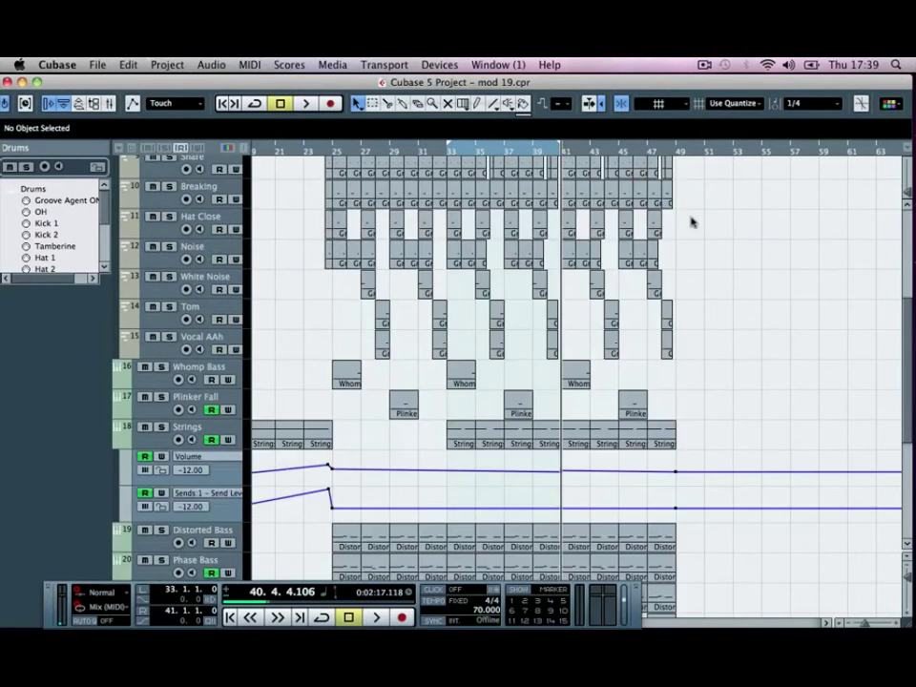
Move the Riser, Machine and factory noise parts from bar 41 to bar 49.
{"action": "scroll", "coordinate": [692, 223], "scroll_direction": "down", "scroll_amount": 5}
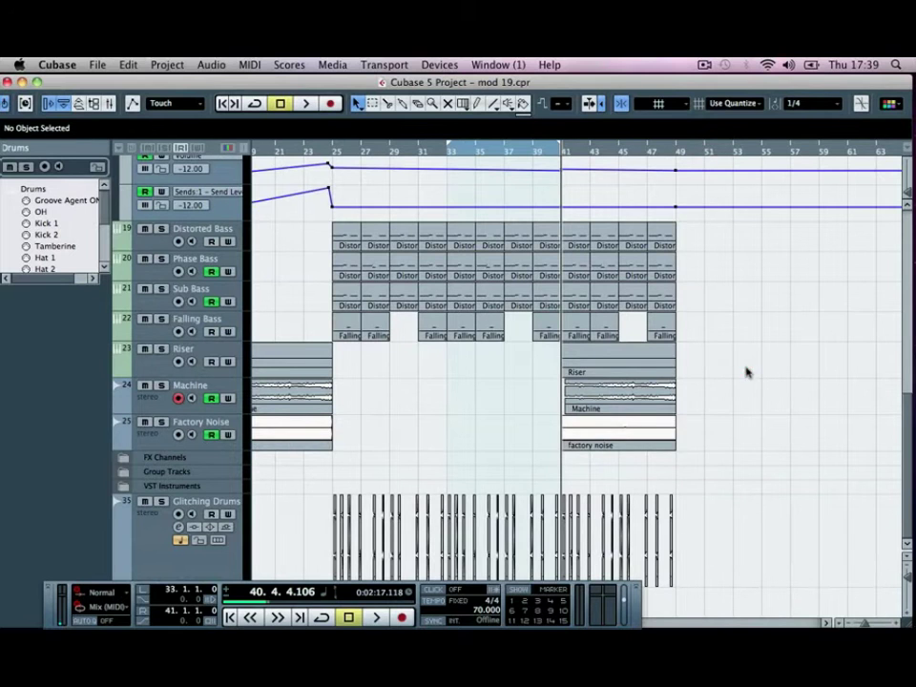
{"action": "left_click_drag", "start_coordinate": [747, 369], "coordinate": [564, 352]}
{"action": "left_click_drag", "start_coordinate": [677, 359], "coordinate": [700, 356]}
{"action": "left_click", "coordinate": [714, 299]}
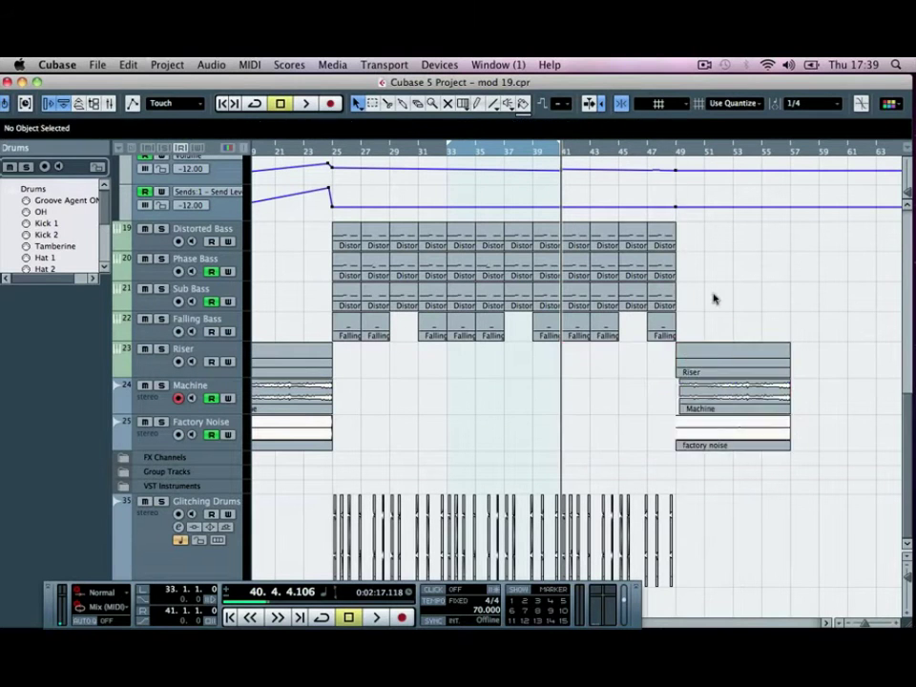
Play back from bar 40 to check the moved parts.
{"action": "left_click", "coordinate": [547, 143]}
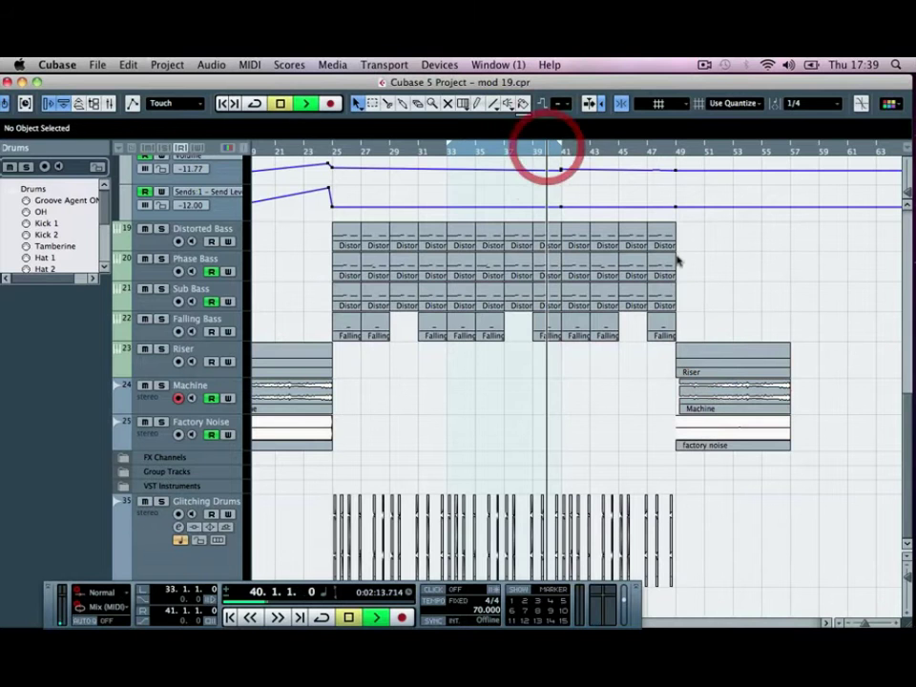
{"action": "key", "text": "space"}
{"action": "key", "text": "h"}
{"action": "key", "text": "h"}
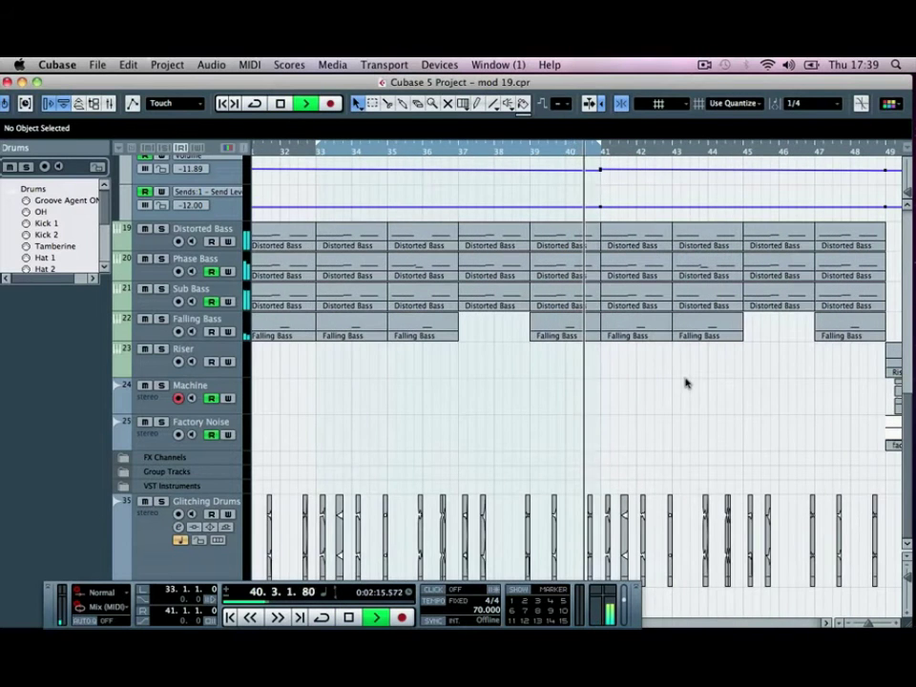
{"action": "scroll", "coordinate": [685, 382], "scroll_direction": "right", "scroll_amount": 2}
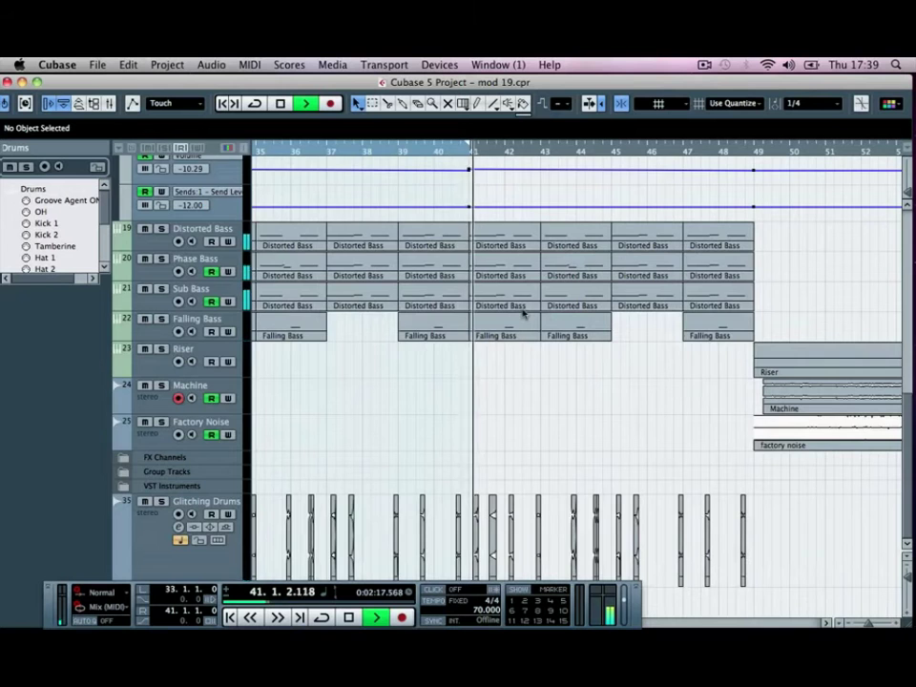
{"action": "scroll", "coordinate": [524, 313], "scroll_direction": "up", "scroll_amount": 10}
{"action": "scroll", "coordinate": [440, 214], "scroll_direction": "left", "scroll_amount": 4}
Resize the Snare part that ends just before bar 41.
{"action": "key", "text": "space"}
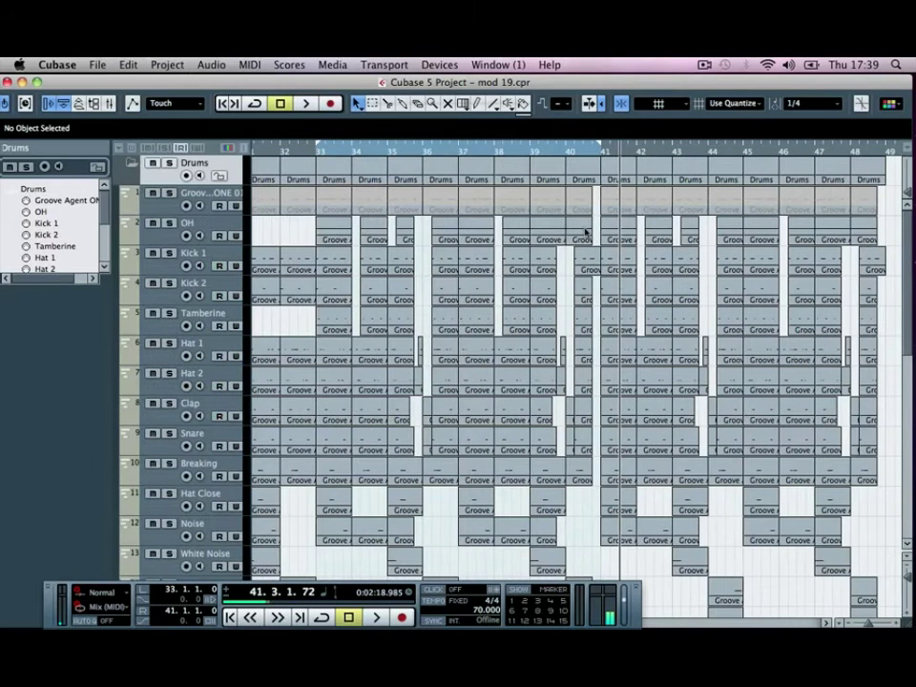
{"action": "left_click", "coordinate": [579, 239]}
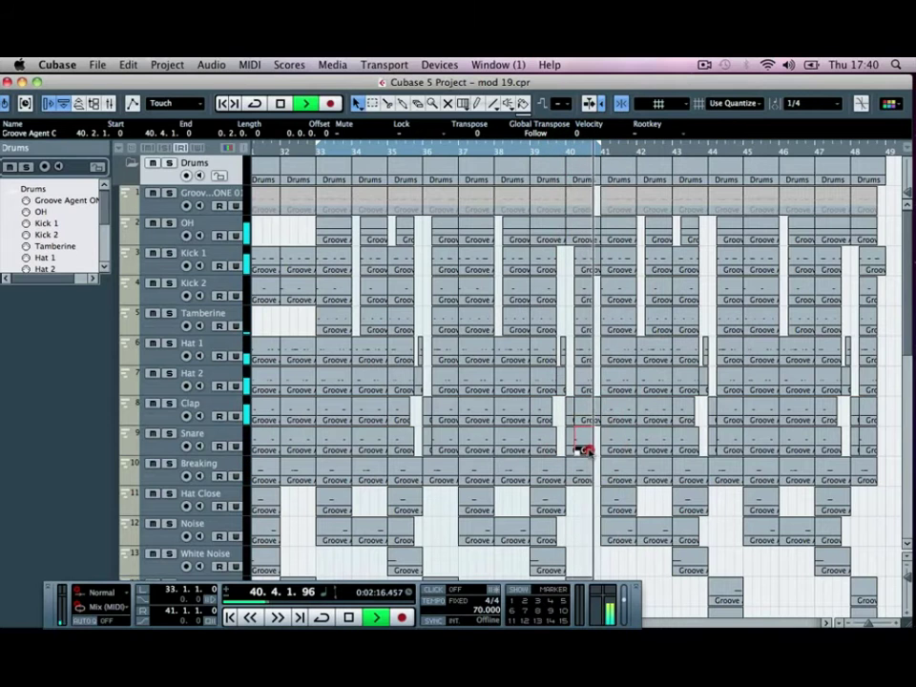
{"action": "left_click_drag", "start_coordinate": [589, 449], "coordinate": [585, 450]}
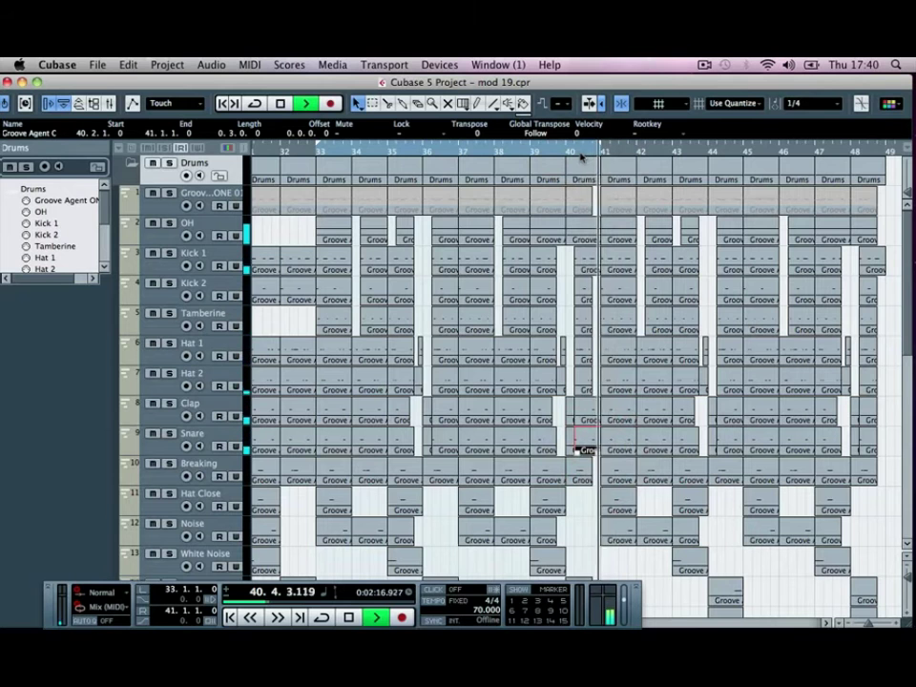
{"action": "key", "text": "g"}
{"action": "key", "text": "g"}
{"action": "left_click", "coordinate": [801, 221]}
{"action": "key", "text": "space"}
Delete the OH parts after bar 41 and replay from just before bar 41.
{"action": "left_click", "coordinate": [575, 234]}
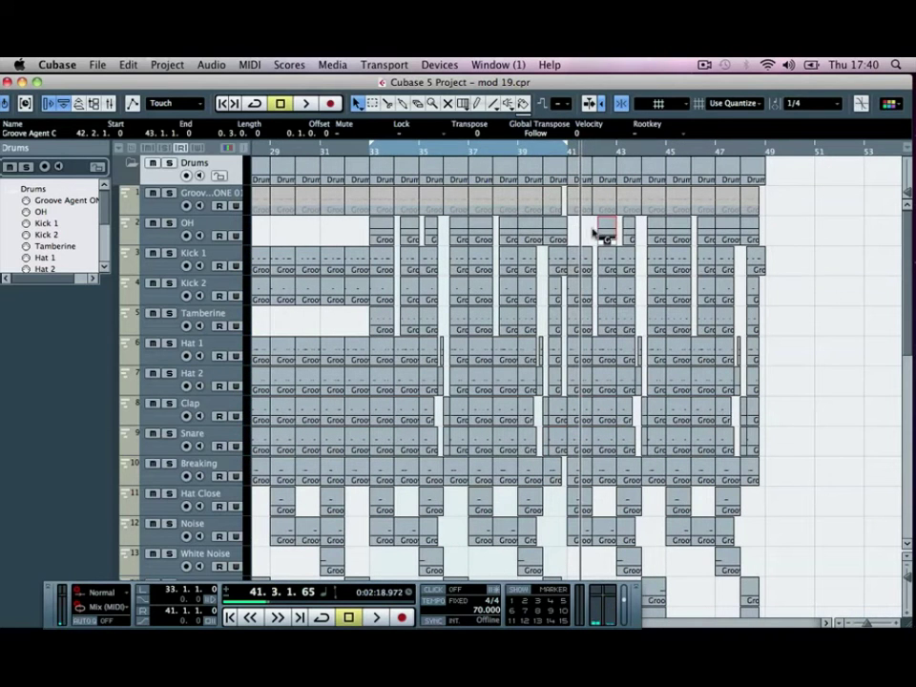
{"action": "left_click", "coordinate": [589, 231]}
{"action": "left_click_drag", "start_coordinate": [753, 234], "coordinate": [753, 235]}
{"action": "key", "text": "Delete"}
{"action": "left_click", "coordinate": [561, 154]}
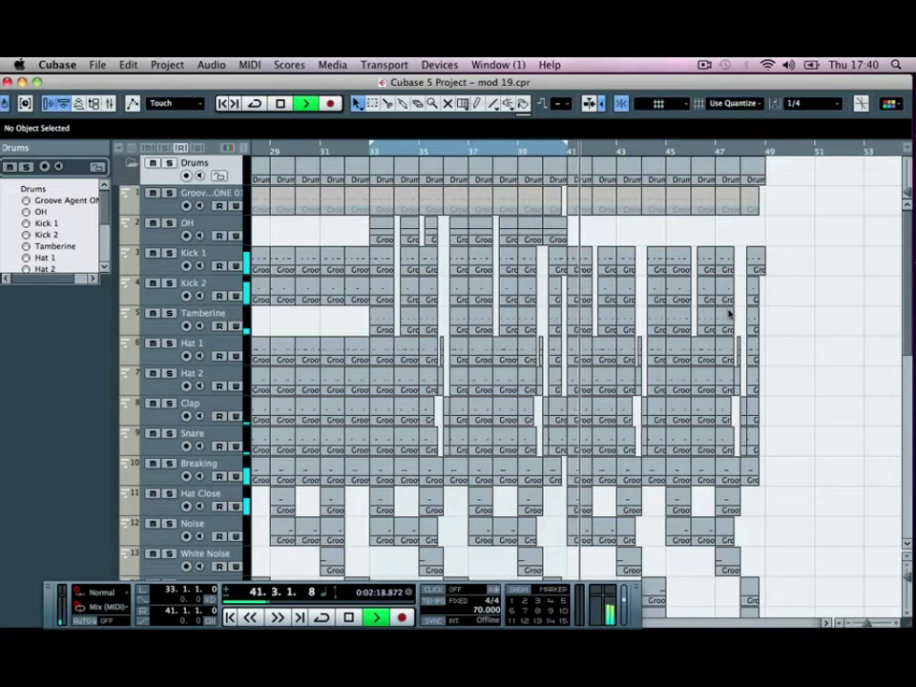
{"action": "scroll", "coordinate": [799, 268], "scroll_direction": "down", "scroll_amount": 10}
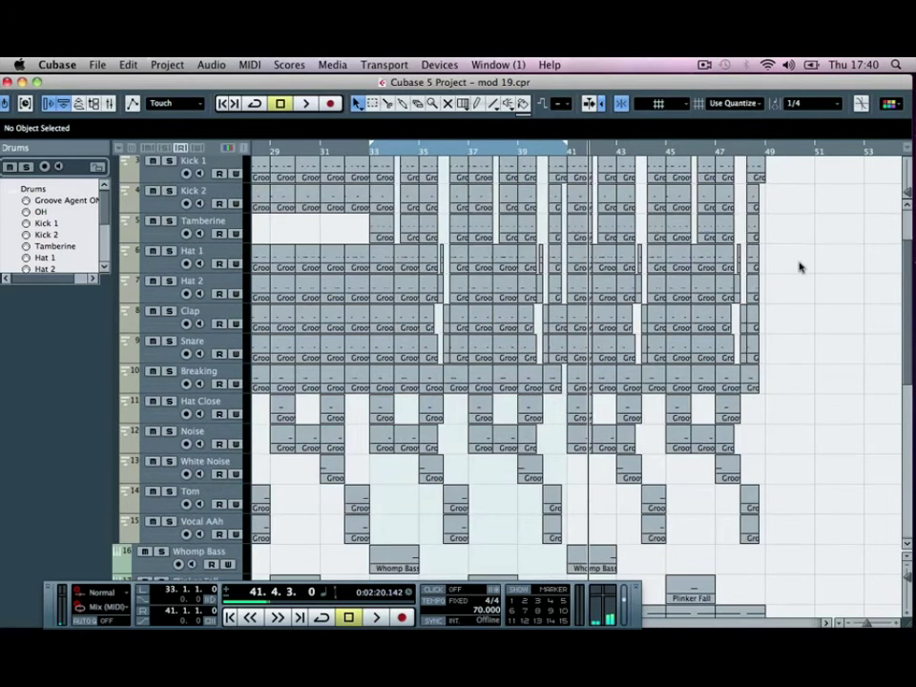
Zoom in on the bass tracks around bar 41 and mute the Sub Bass track.
{"action": "key", "text": "h"}
{"action": "key", "text": "h"}
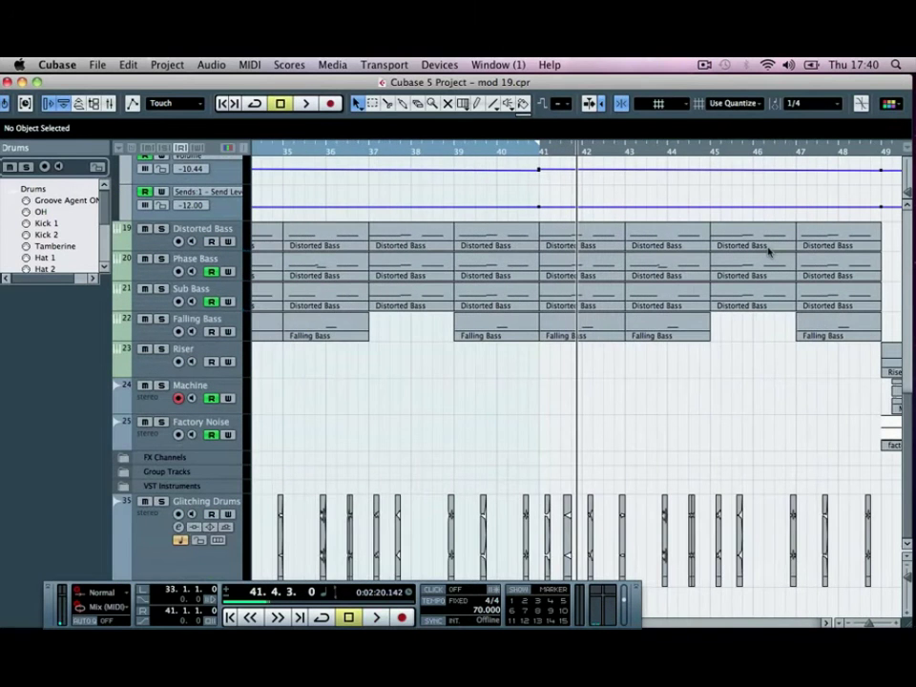
{"action": "scroll", "coordinate": [769, 251], "scroll_direction": "right", "scroll_amount": 3}
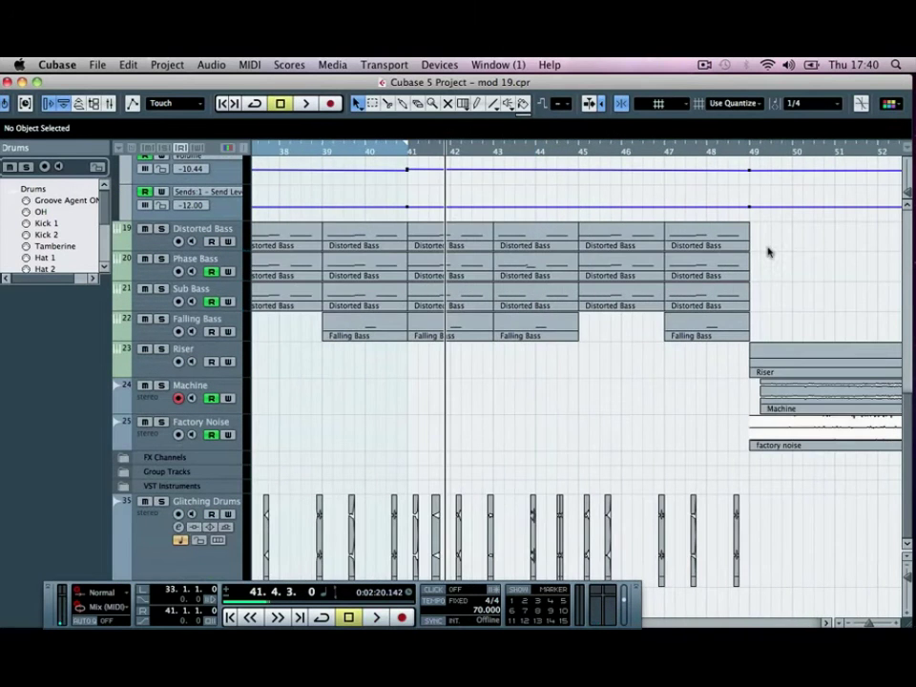
{"action": "left_click", "coordinate": [167, 235]}
{"action": "left_click", "coordinate": [146, 263]}
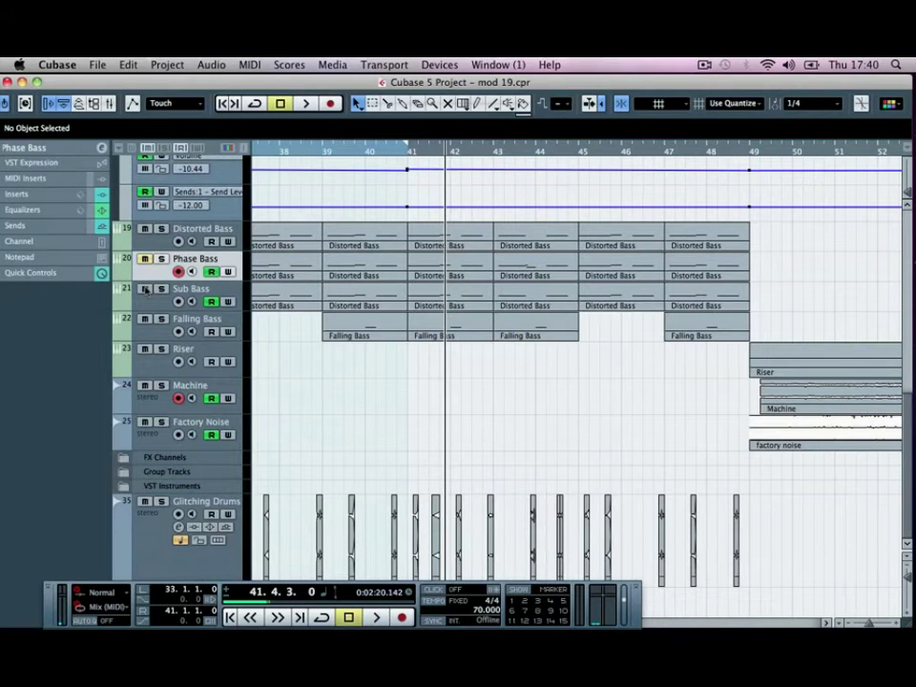
{"action": "left_click", "coordinate": [145, 288]}
Open the Distorted Bass part at bars 41–43 in the Key Editor with a 1/8 grid.
{"action": "left_click", "coordinate": [446, 239]}
{"action": "double_click", "coordinate": [430, 244]}
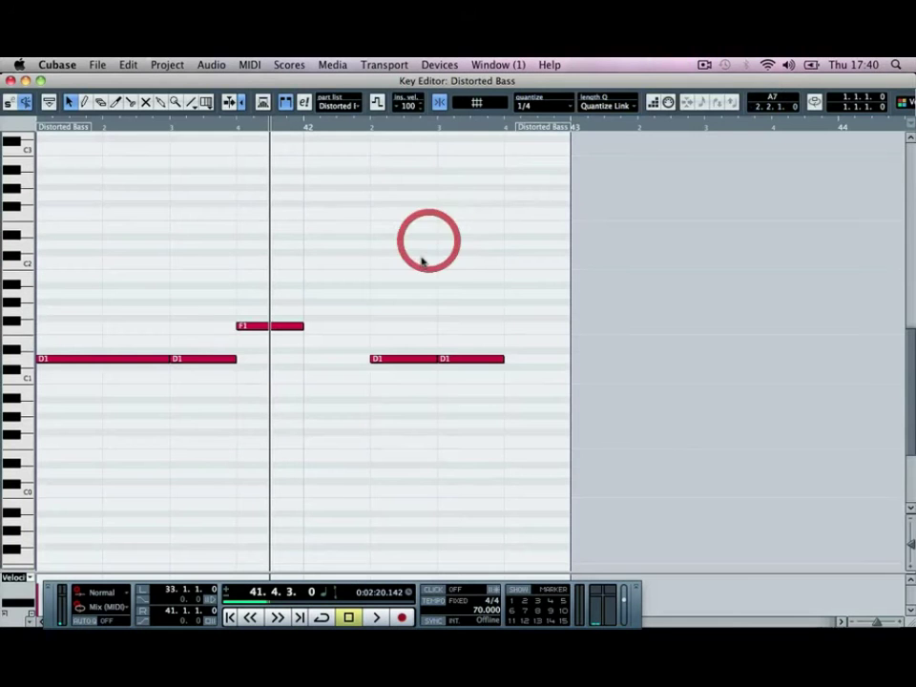
{"action": "left_click", "coordinate": [199, 327]}
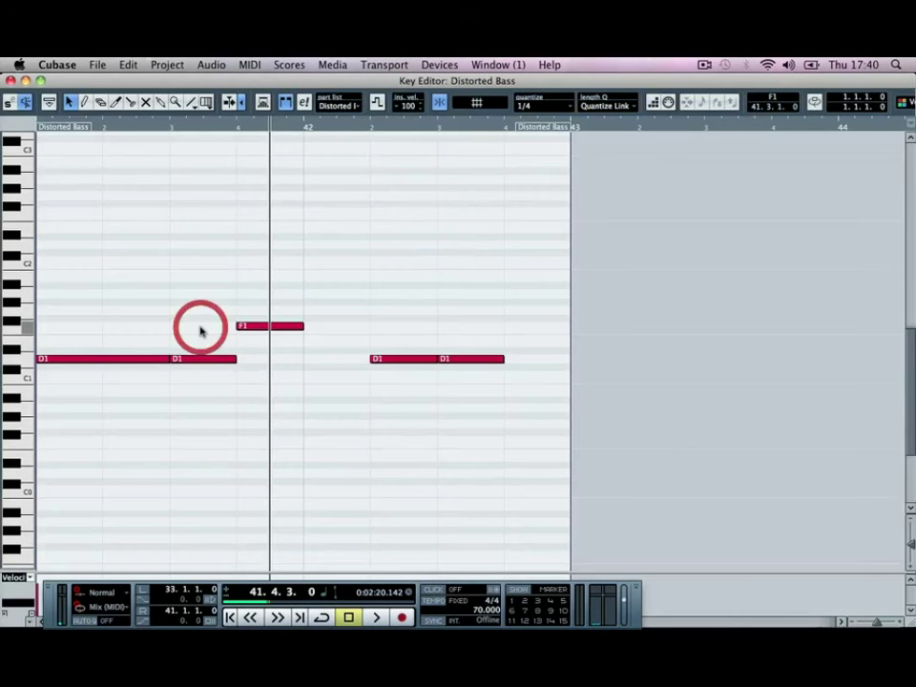
{"action": "left_click", "coordinate": [570, 104]}
{"action": "left_click", "coordinate": [547, 161]}
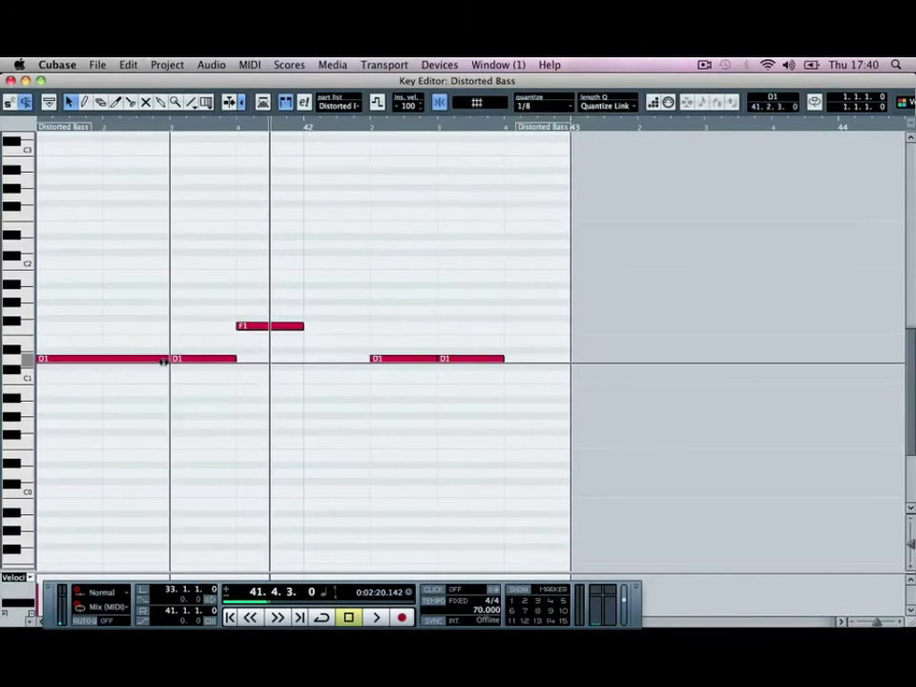
Reshape the opening D1 notes into three short 1/8 notes and audition them.
{"action": "left_click_drag", "start_coordinate": [161, 362], "coordinate": [69, 362]}
{"action": "left_click", "coordinate": [112, 358]}
{"action": "left_click_drag", "start_coordinate": [237, 359], "coordinate": [202, 360]}
{"action": "left_click", "coordinate": [119, 124]}
{"action": "key", "text": "space"}
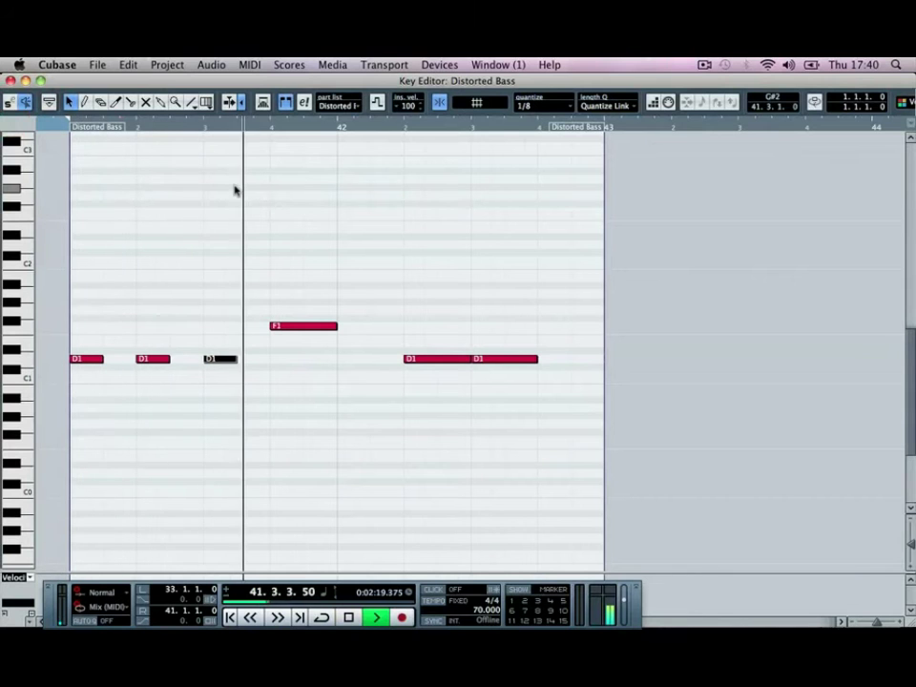
{"action": "key", "text": "space"}
Close the Key Editor and show the Distorted Bass automation lane zoomed around bar 41.
{"action": "left_click", "coordinate": [10, 79]}
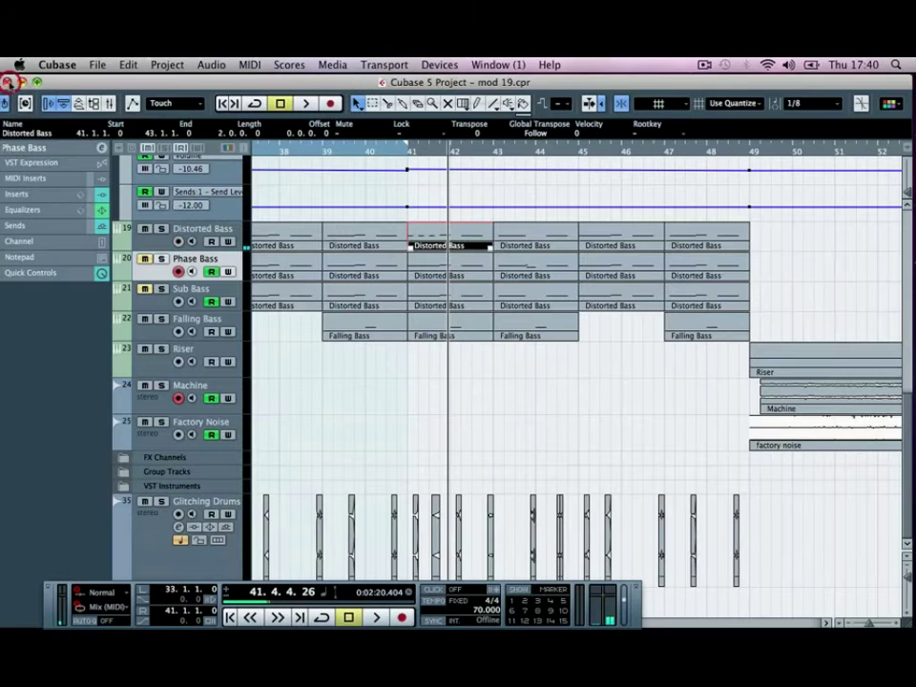
{"action": "left_click", "coordinate": [117, 242]}
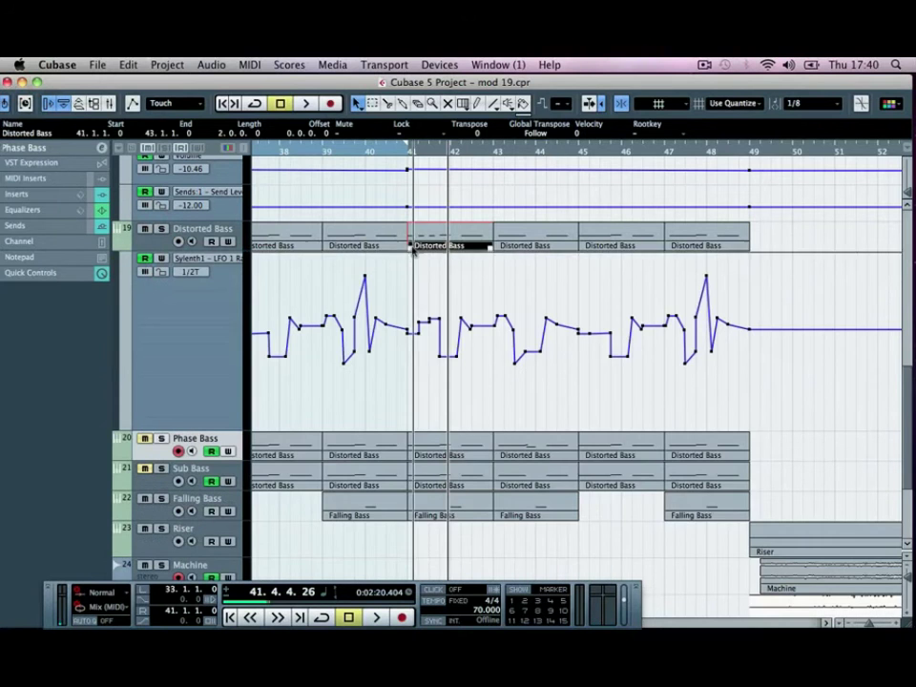
{"action": "left_click", "coordinate": [435, 260]}
{"action": "key", "text": "h"}
{"action": "key", "text": "h"}
{"action": "key", "text": "h"}
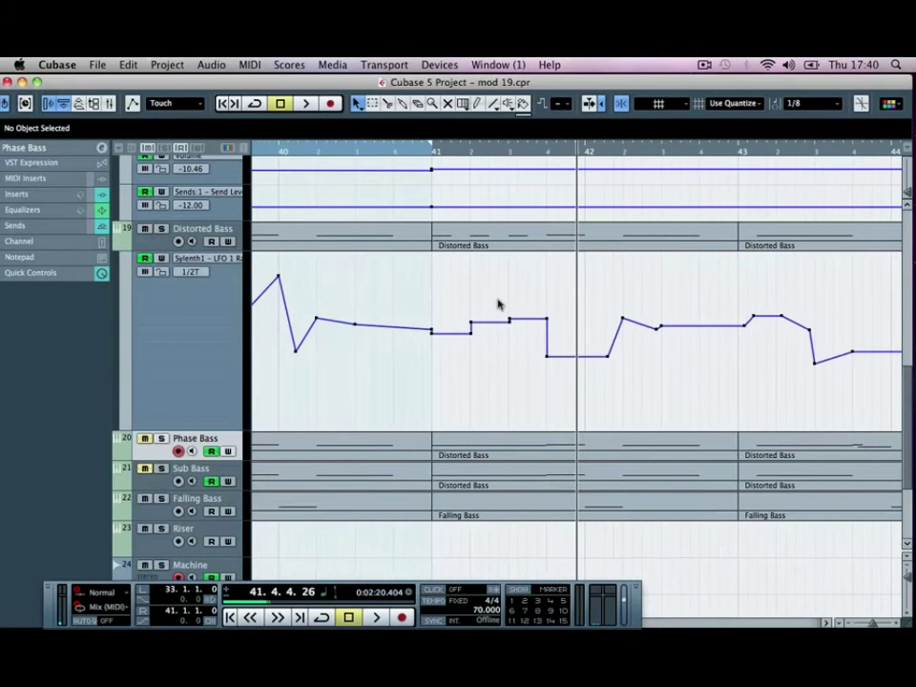
{"action": "left_click", "coordinate": [467, 306]}
Delete the three LFO 1 Rate automation points at bar 41.
{"action": "key", "text": "Delete"}
{"action": "mouse_move", "coordinate": [549, 323]}
{"action": "left_mouse_down"}
{"action": "mouse_move", "coordinate": [533, 338]}
{"action": "mouse_move", "coordinate": [546, 333]}
{"action": "left_mouse_up"}
{"action": "left_click", "coordinate": [424, 155]}
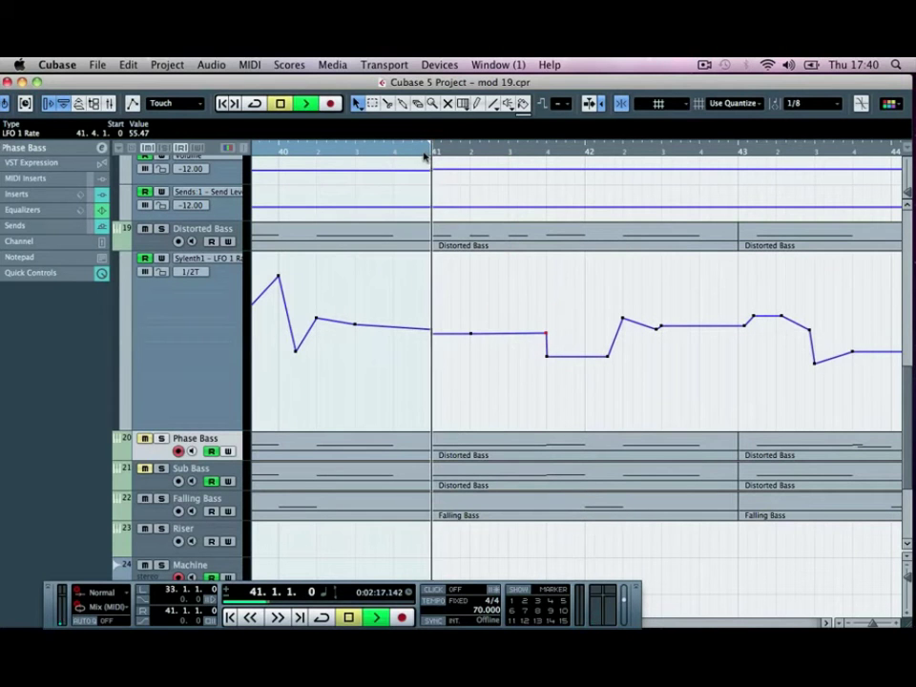
{"action": "key", "text": "space"}
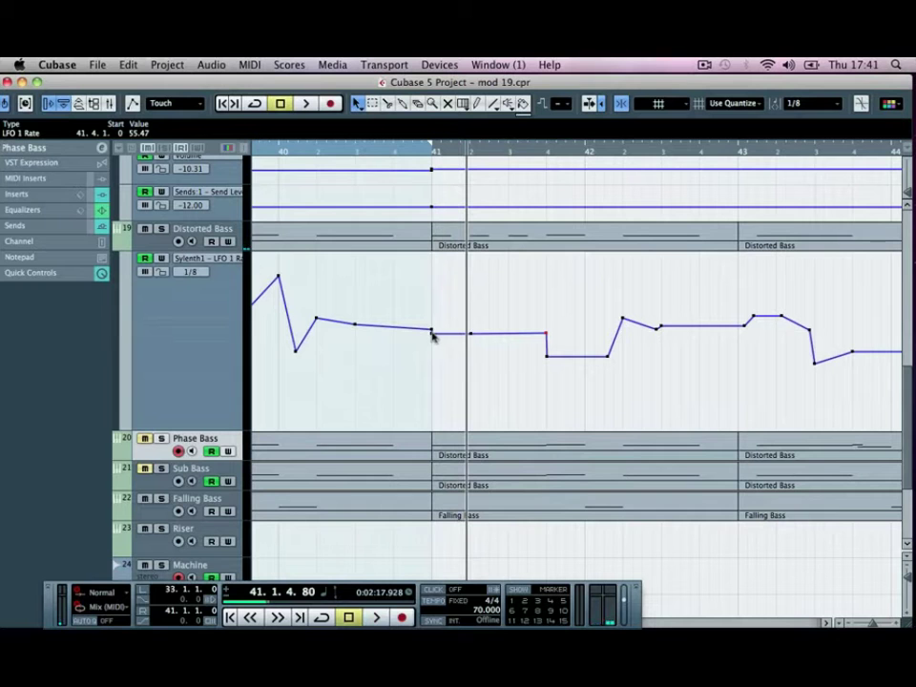
Lower the remaining LFO 1 Rate points so the curve holds flat at 46.15.
{"action": "left_click_drag", "start_coordinate": [433, 334], "coordinate": [432, 339]}
{"action": "left_click", "coordinate": [424, 155]}
{"action": "key", "text": "space"}
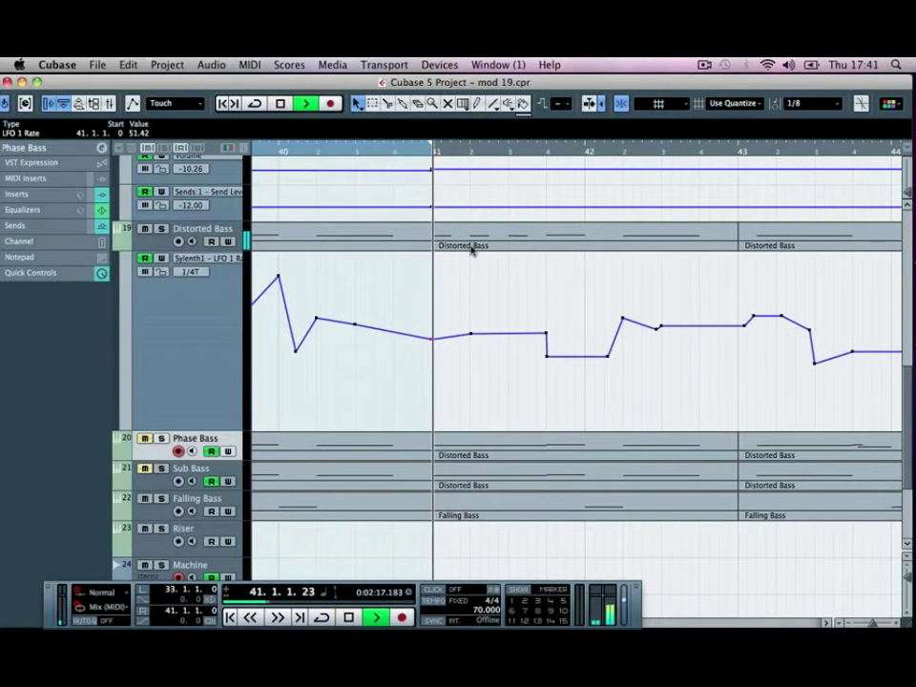
{"action": "left_click_drag", "start_coordinate": [472, 334], "coordinate": [470, 339]}
{"action": "mouse_move", "coordinate": [546, 336]}
{"action": "left_mouse_down"}
{"action": "mouse_move", "coordinate": [386, 354]}
{"action": "mouse_move", "coordinate": [433, 339]}
{"action": "mouse_move", "coordinate": [433, 347]}
{"action": "mouse_move", "coordinate": [546, 348]}
{"action": "left_mouse_up"}
{"action": "key", "text": "space"}
Audition the flattened LFO 1 Rate curve from just before bar 41.
{"action": "left_click", "coordinate": [421, 156]}
{"action": "key", "text": "space"}
{"action": "key", "text": "space"}
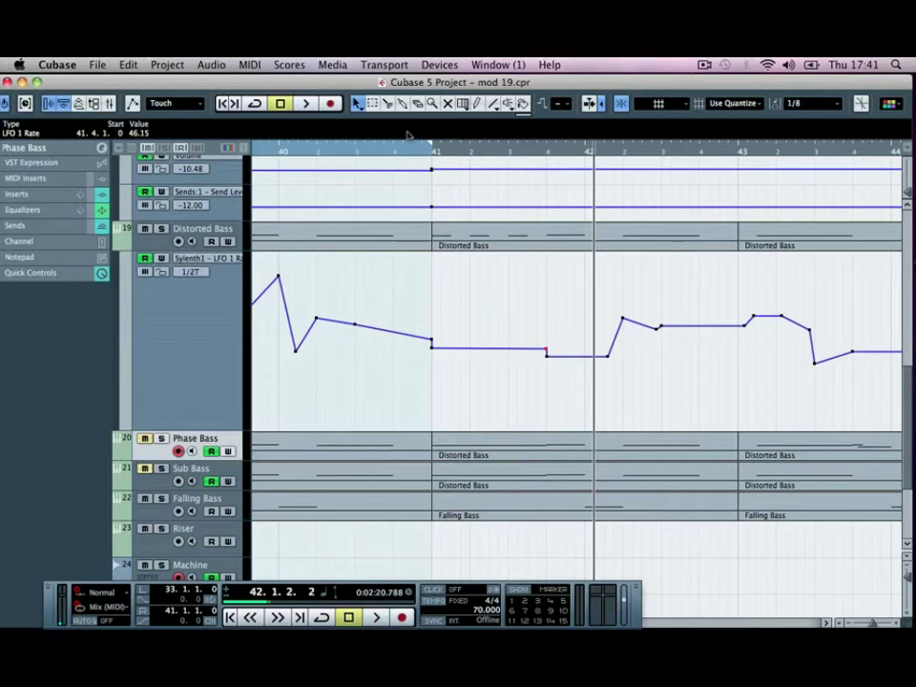
{"action": "left_click", "coordinate": [415, 154]}
{"action": "key", "text": "space"}
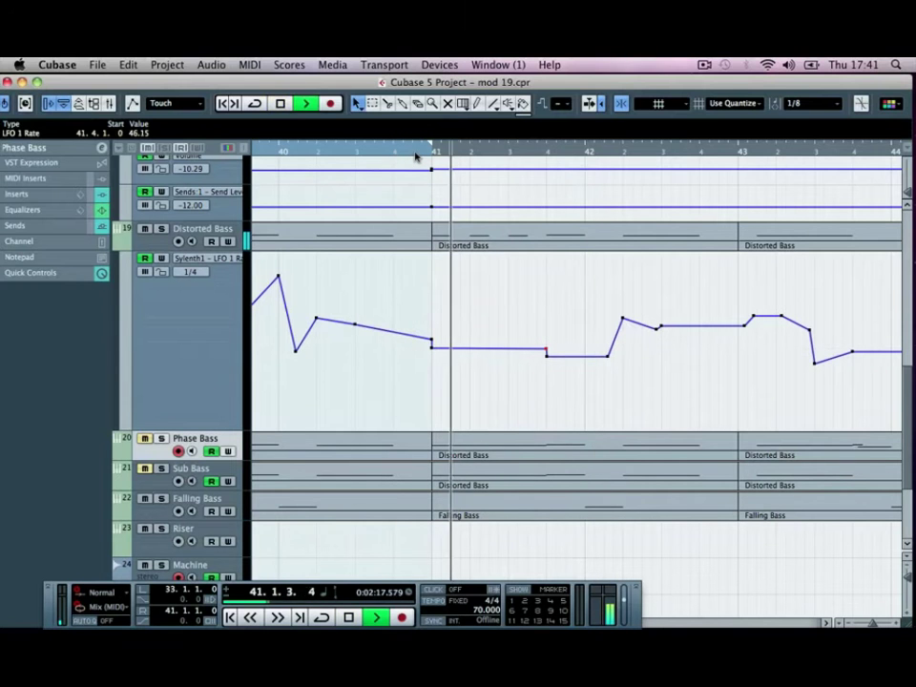
{"action": "key", "text": "space"}
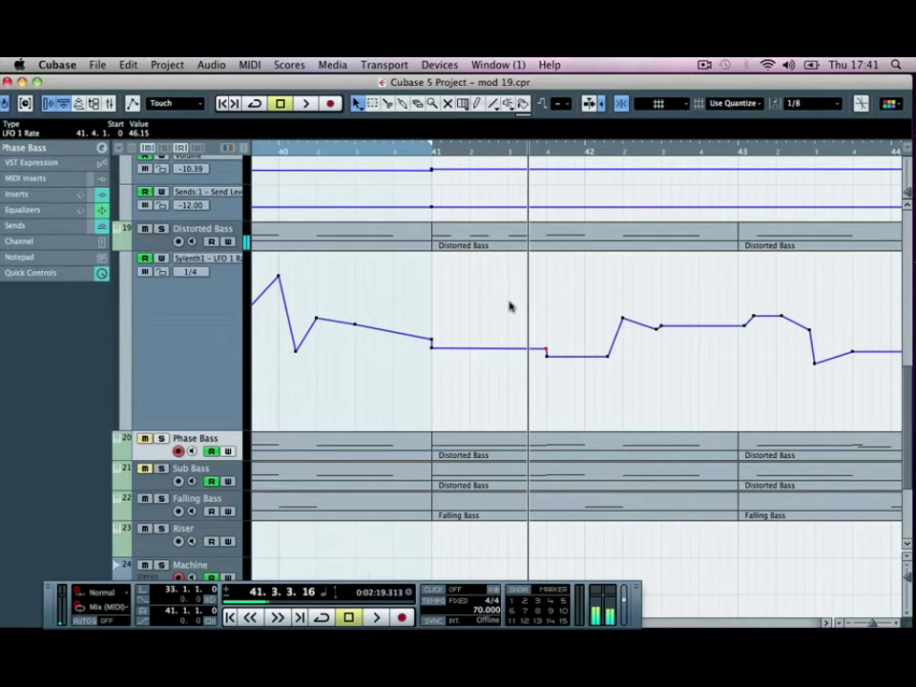
Drag the Whomp Bass part at bar 41 to a new position.
{"action": "key", "text": "g"}
{"action": "key", "text": "g"}
{"action": "scroll", "coordinate": [535, 317], "scroll_direction": "down", "scroll_amount": 3}
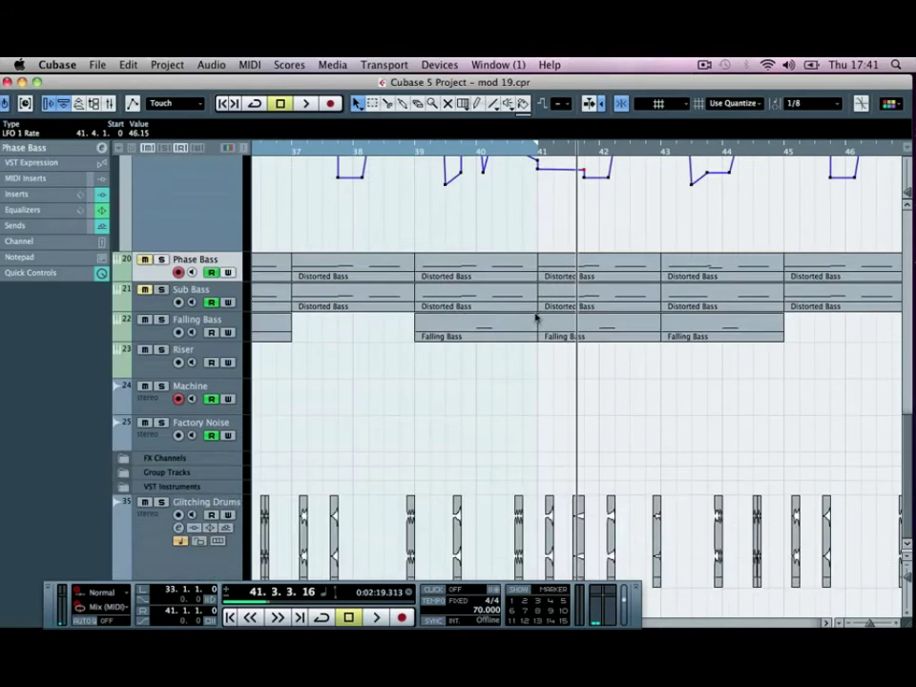
{"action": "scroll", "coordinate": [535, 317], "scroll_direction": "up", "scroll_amount": 6}
{"action": "key", "text": "shift+g"}
{"action": "key", "text": "shift+h"}
{"action": "left_click", "coordinate": [556, 297]}
{"action": "left_click", "coordinate": [632, 259]}
{"action": "left_click_drag", "start_coordinate": [543, 268], "coordinate": [599, 273]}
{"action": "left_click", "coordinate": [631, 263]}
Shift the Whomp Bass G1 note earlier in the Key Editor and audition from bar 41.
{"action": "double_click", "coordinate": [571, 261]}
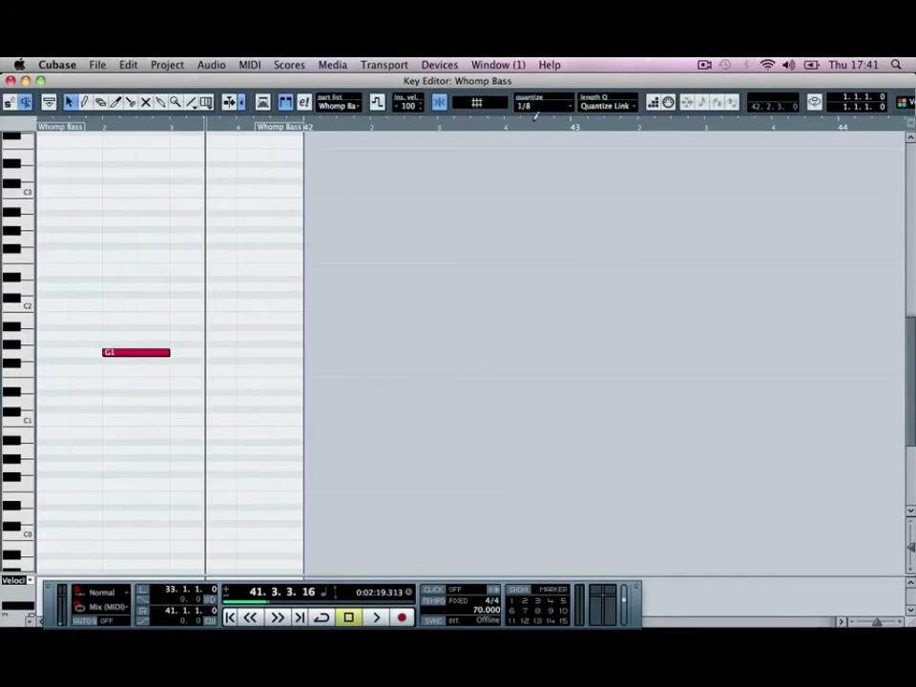
{"action": "key", "text": "space"}
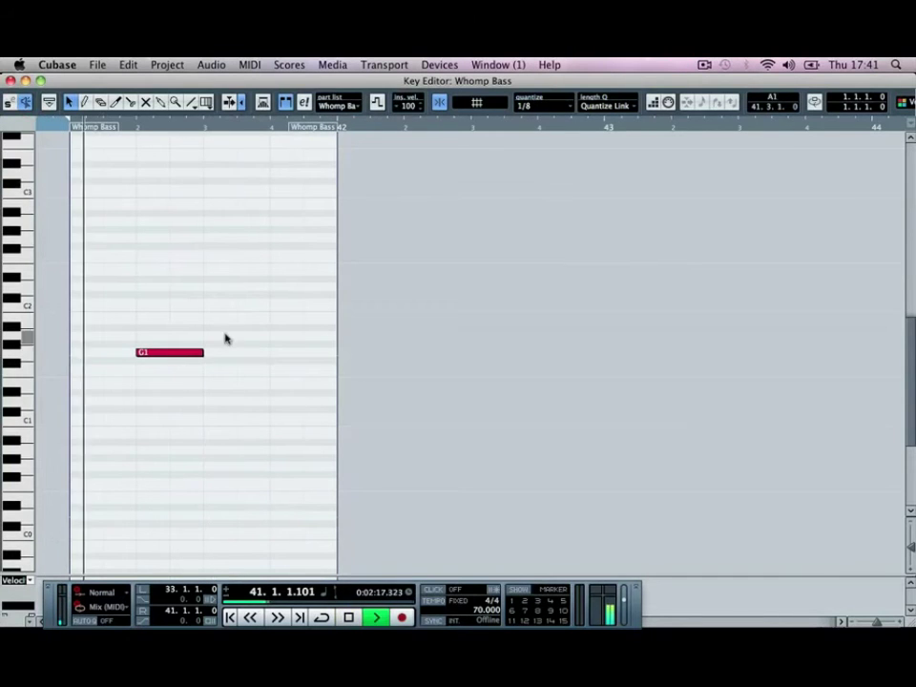
{"action": "key", "text": "space"}
{"action": "left_click_drag", "start_coordinate": [169, 352], "coordinate": [196, 356]}
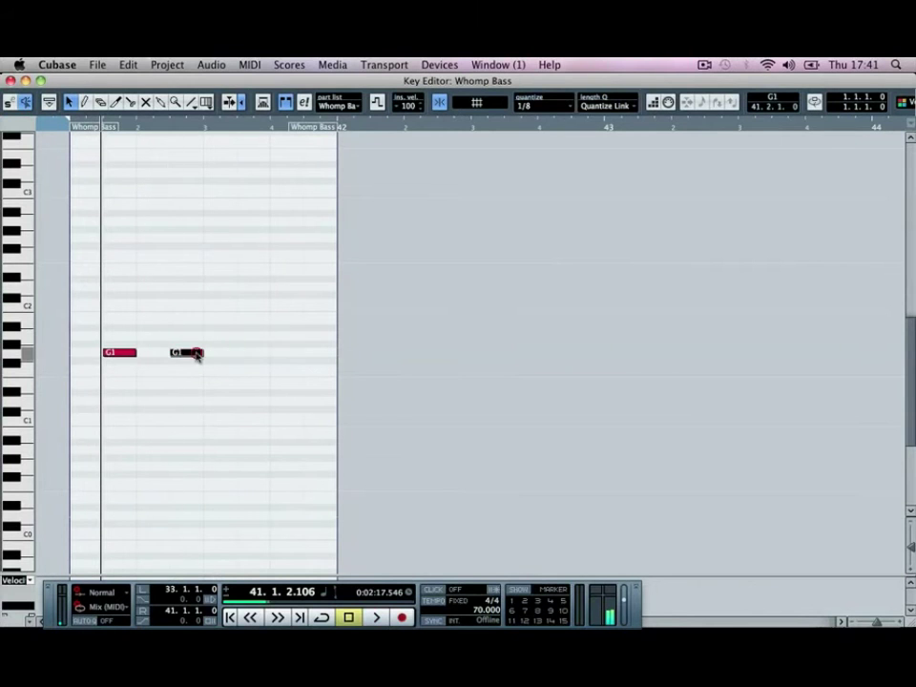
{"action": "left_click", "coordinate": [57, 122]}
{"action": "key", "text": "space"}
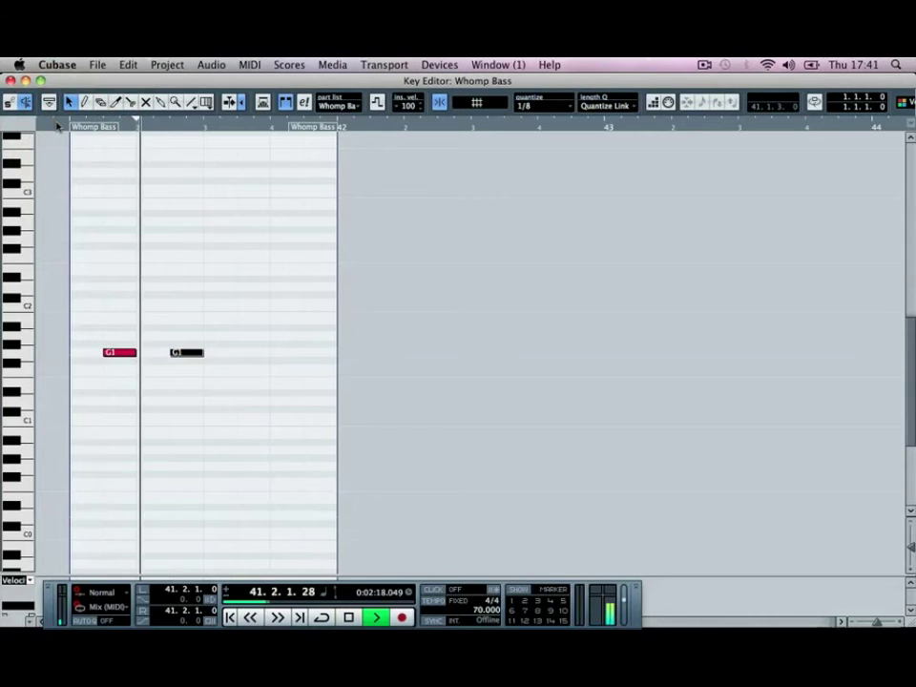
{"action": "key", "text": "space"}
{"action": "left_click", "coordinate": [10, 80]}
Lengthen the D1 note in the Distorted Bass part using the Key Editor.
{"action": "scroll", "coordinate": [570, 437], "scroll_direction": "down", "scroll_amount": 3}
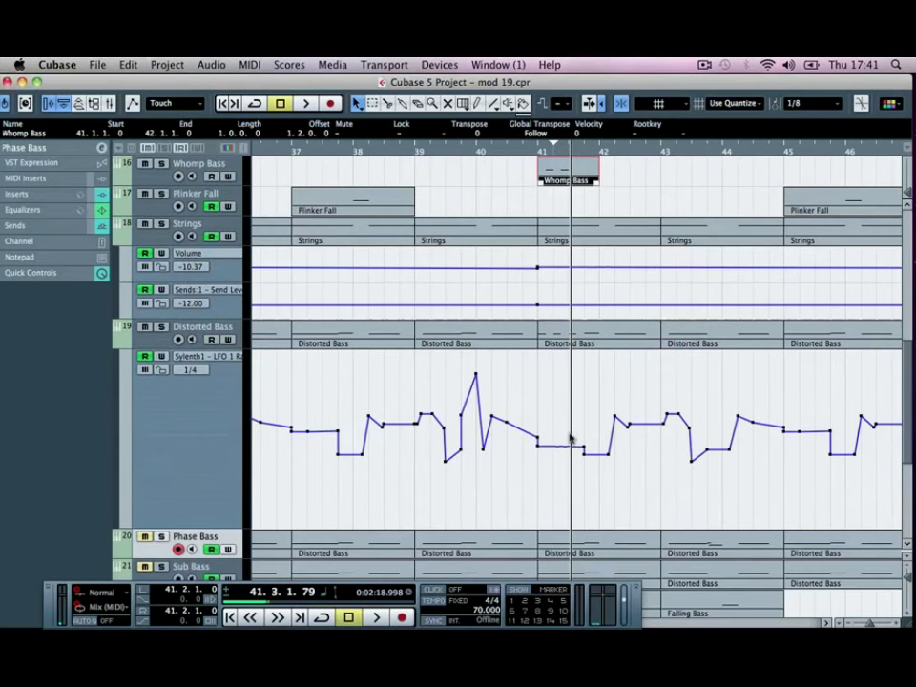
{"action": "double_click", "coordinate": [573, 344]}
{"action": "left_click_drag", "start_coordinate": [202, 359], "coordinate": [236, 360]}
{"action": "left_click", "coordinate": [9, 80]}
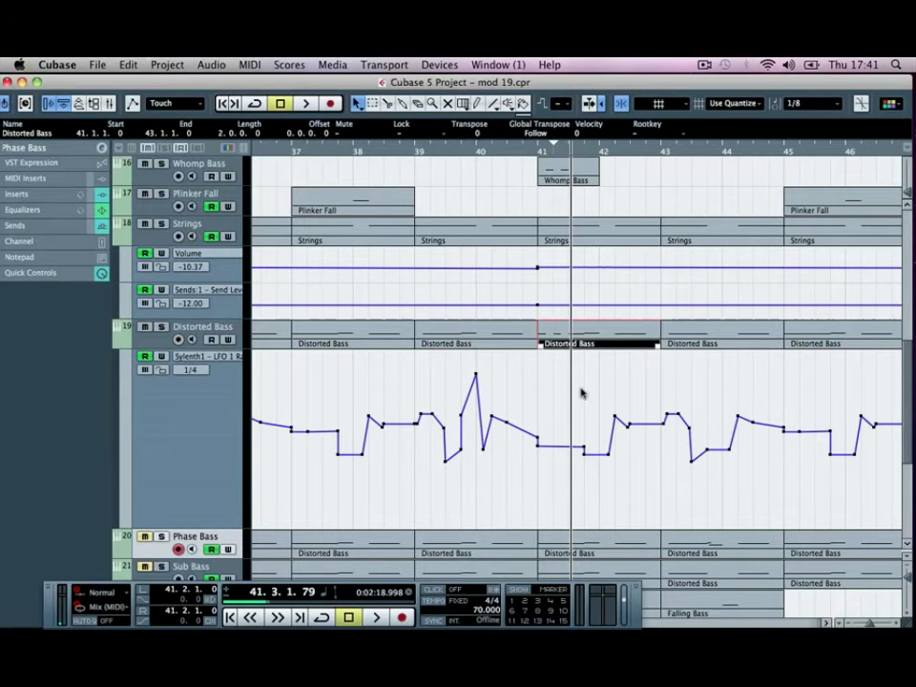
Add a raised step to the Distorted Bass LFO 1 Rate automation near bar 41, beat 3.
{"action": "key", "text": "h"}
{"action": "key", "text": "h"}
{"action": "key", "text": "h"}
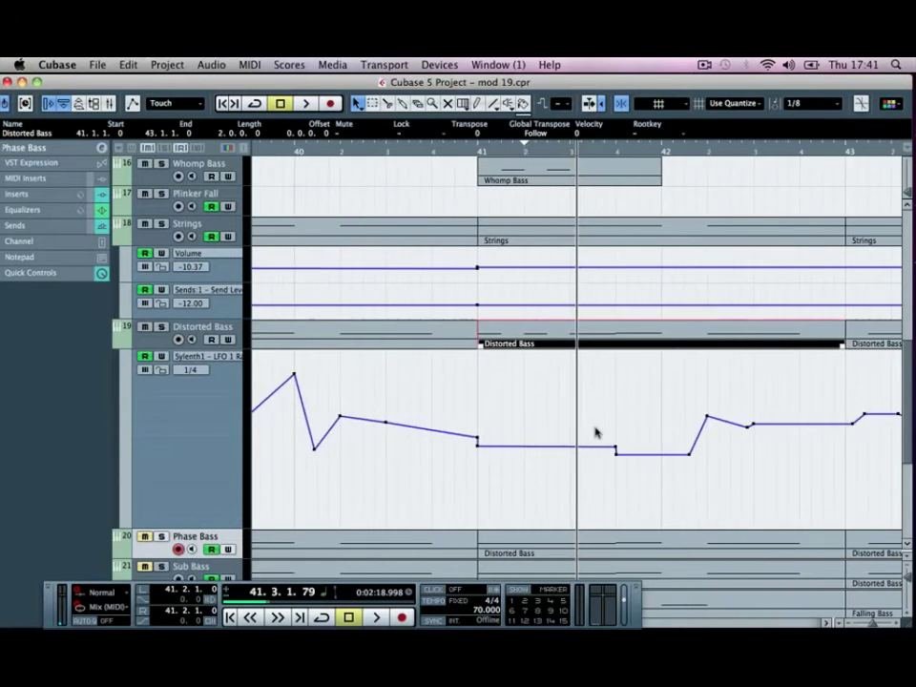
{"action": "left_click_drag", "start_coordinate": [575, 447], "coordinate": [615, 431]}
{"action": "left_click", "coordinate": [559, 148]}
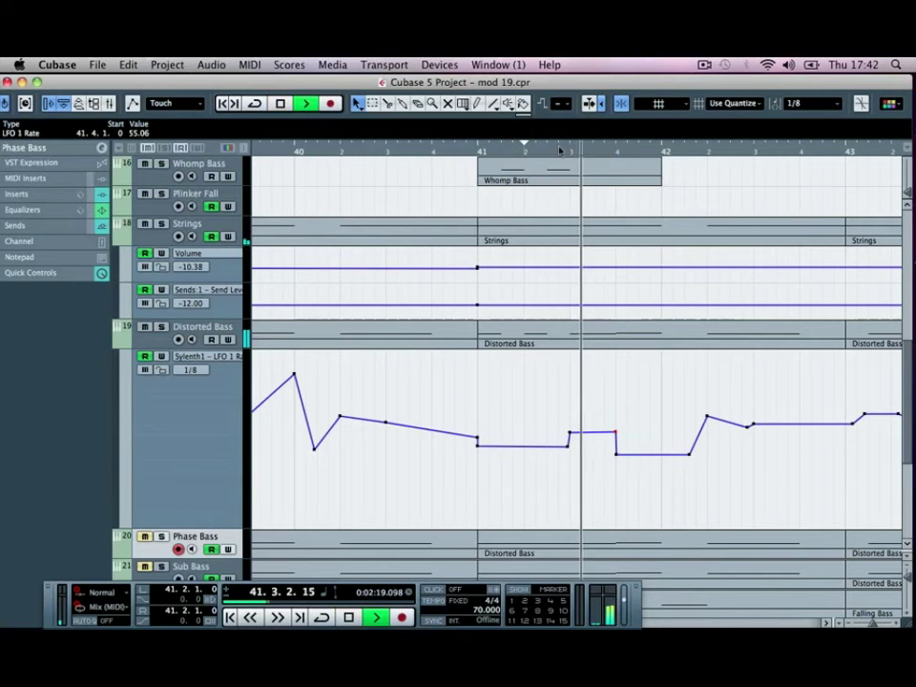
{"action": "left_click", "coordinate": [515, 148]}
{"action": "left_click", "coordinate": [580, 434]}
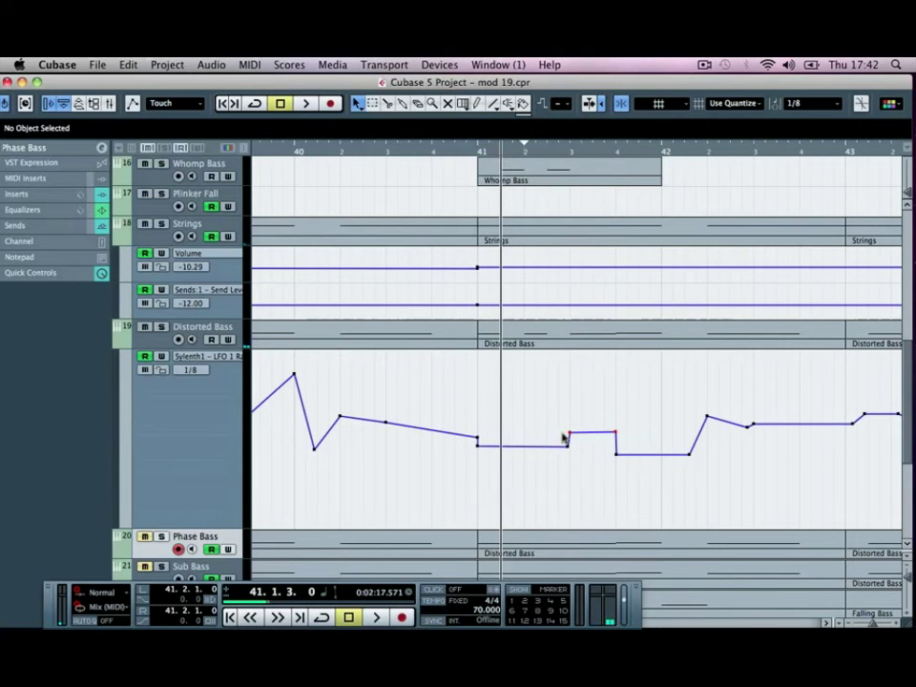
{"action": "left_click_drag", "start_coordinate": [566, 435], "coordinate": [568, 408]}
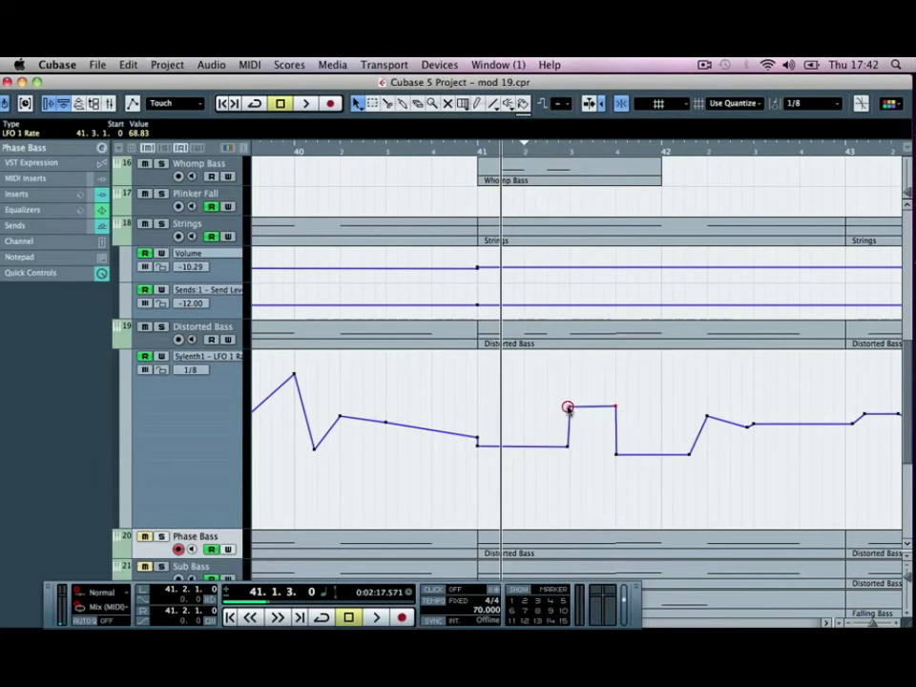
{"action": "left_click", "coordinate": [557, 148]}
{"action": "key", "text": "space"}
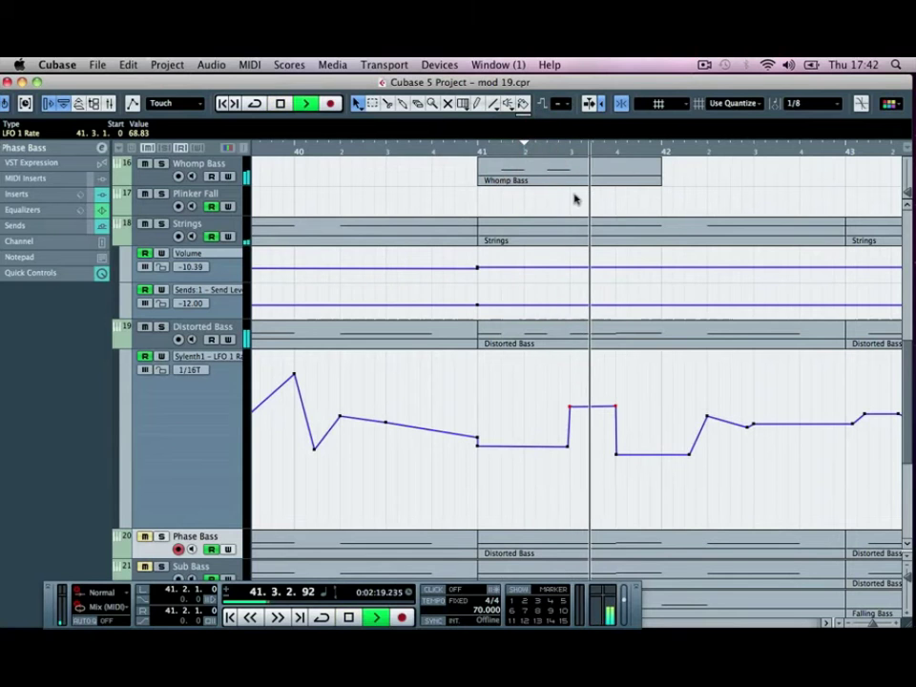
{"action": "key", "text": "space"}
Lower the raised LFO 1 Rate step slightly to 62.35 and audition it around bar 41.
{"action": "left_click_drag", "start_coordinate": [570, 409], "coordinate": [571, 412]}
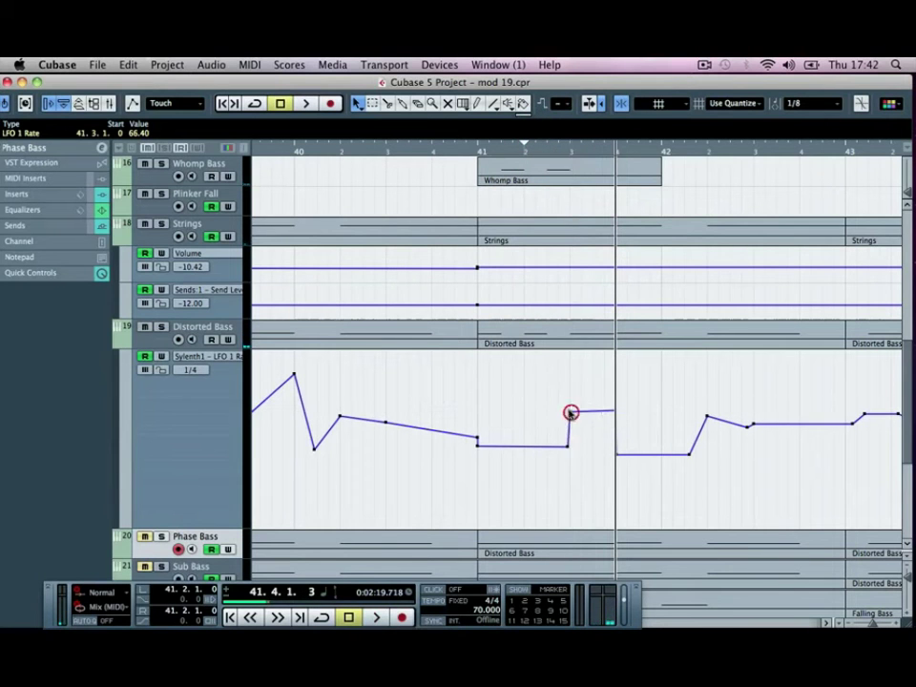
{"action": "left_click", "coordinate": [564, 151]}
{"action": "key", "text": "space"}
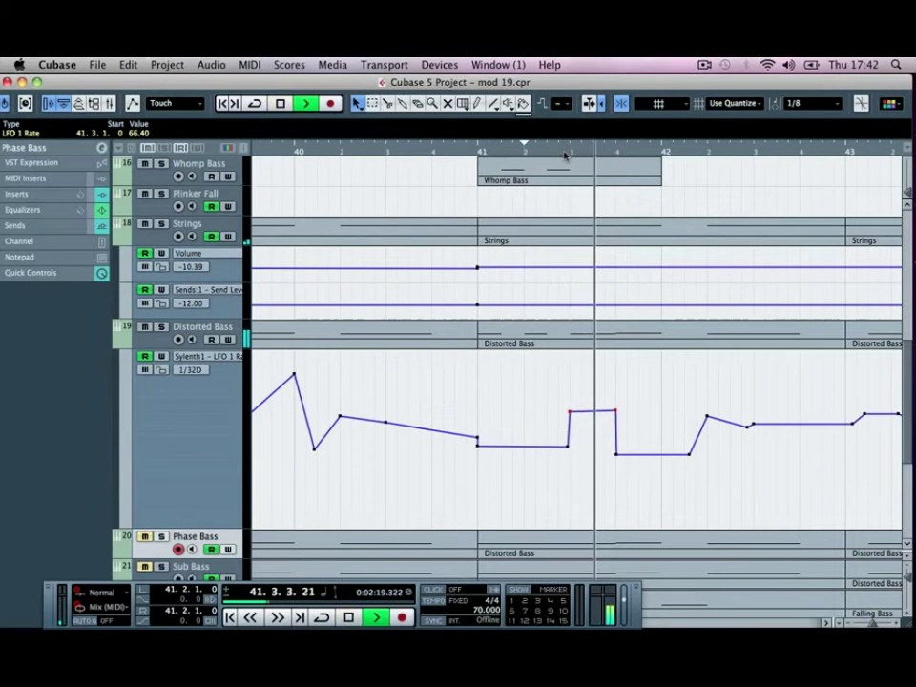
{"action": "left_click", "coordinate": [564, 153]}
{"action": "key", "text": "space"}
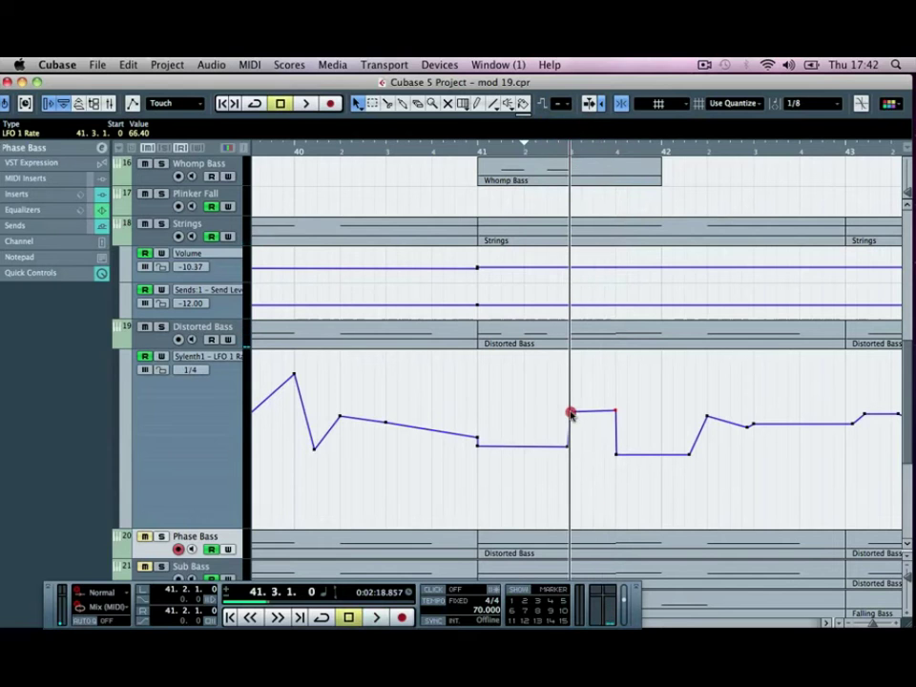
{"action": "left_click_drag", "start_coordinate": [571, 417], "coordinate": [570, 417]}
{"action": "key", "text": "space"}
{"action": "left_click", "coordinate": [568, 153]}
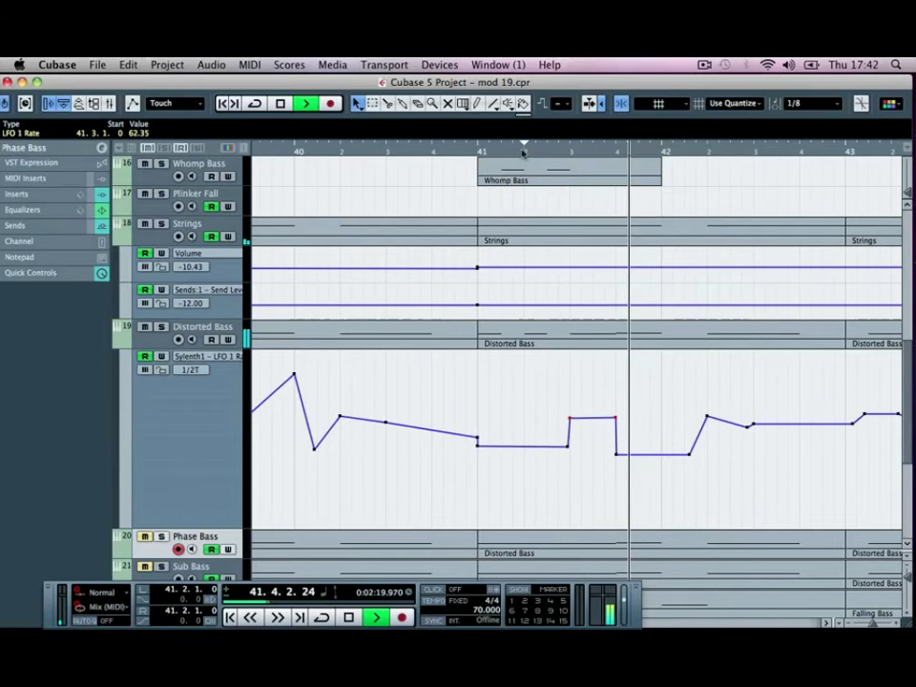
{"action": "left_click", "coordinate": [466, 153]}
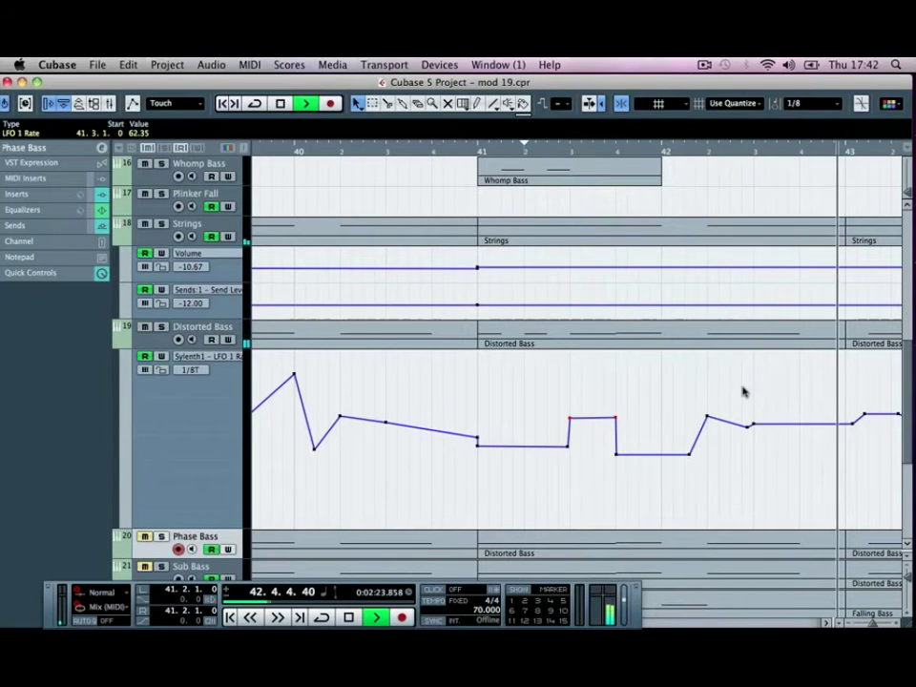
Copy the Distorted Bass part at bars 41–43 into the Phase Bass gap at bar 41.
{"action": "key", "text": "g"}
{"action": "key", "text": "g"}
{"action": "key", "text": "g"}
{"action": "left_click", "coordinate": [645, 372]}
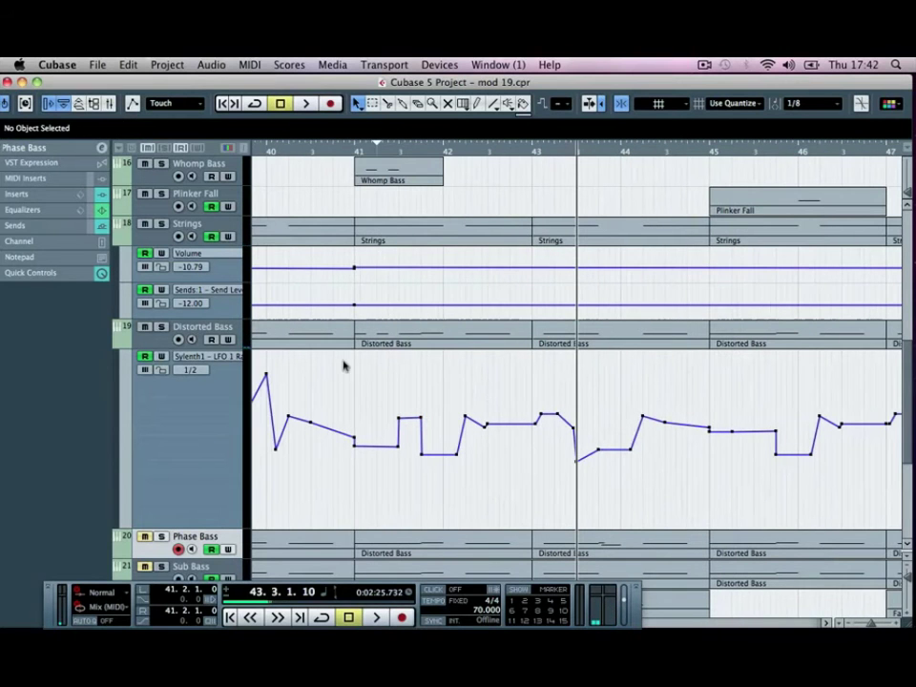
{"action": "left_click", "coordinate": [442, 335]}
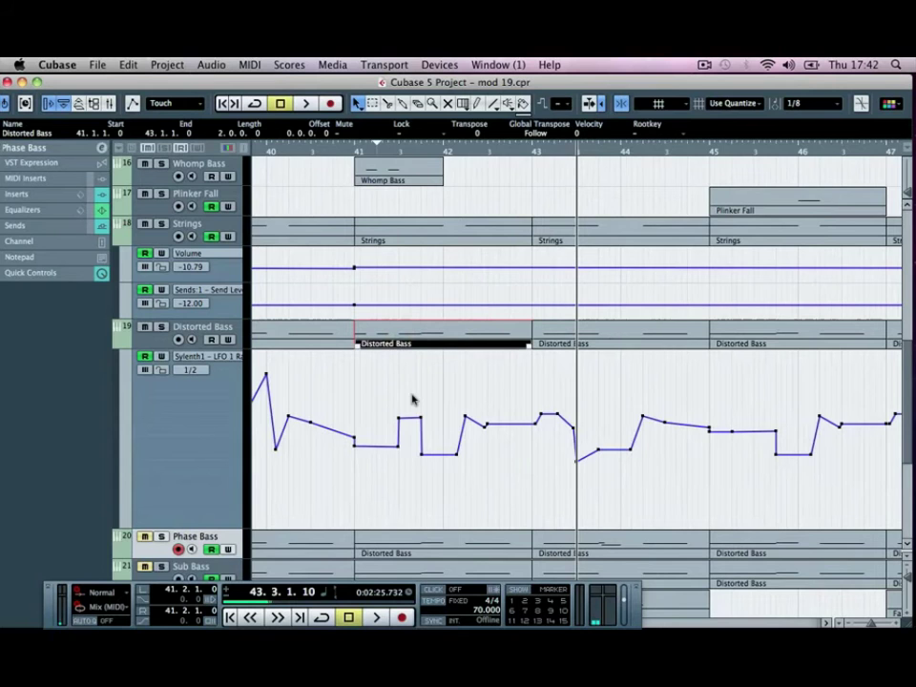
{"action": "key", "text": "g"}
{"action": "scroll", "coordinate": [411, 396], "scroll_direction": "down", "scroll_amount": 9}
{"action": "scroll", "coordinate": [412, 397], "scroll_direction": "up", "scroll_amount": 3}
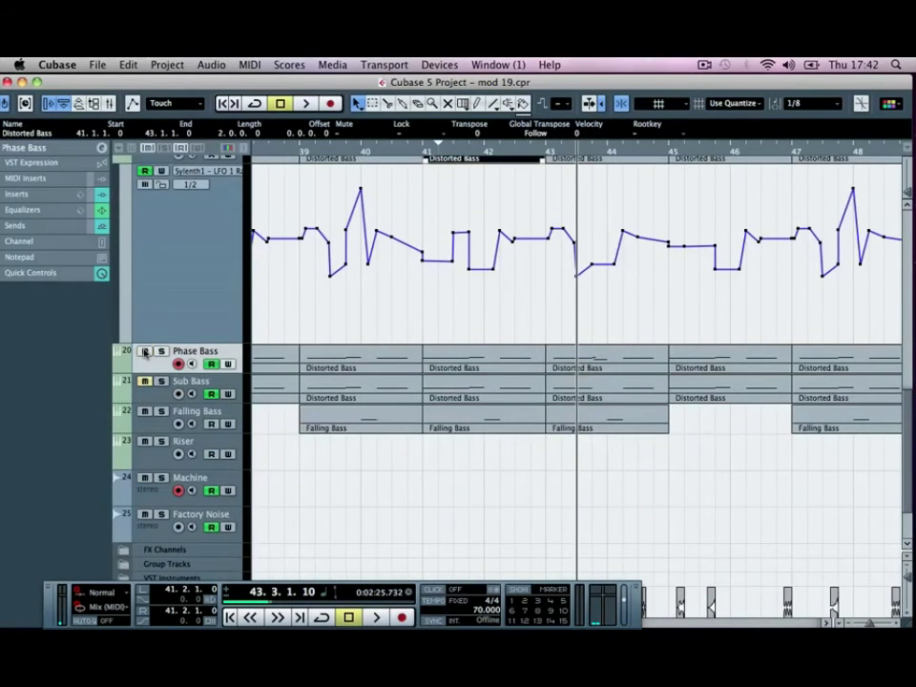
{"action": "key", "text": "Right"}
{"action": "scroll", "coordinate": [458, 362], "scroll_direction": "up", "scroll_amount": 4}
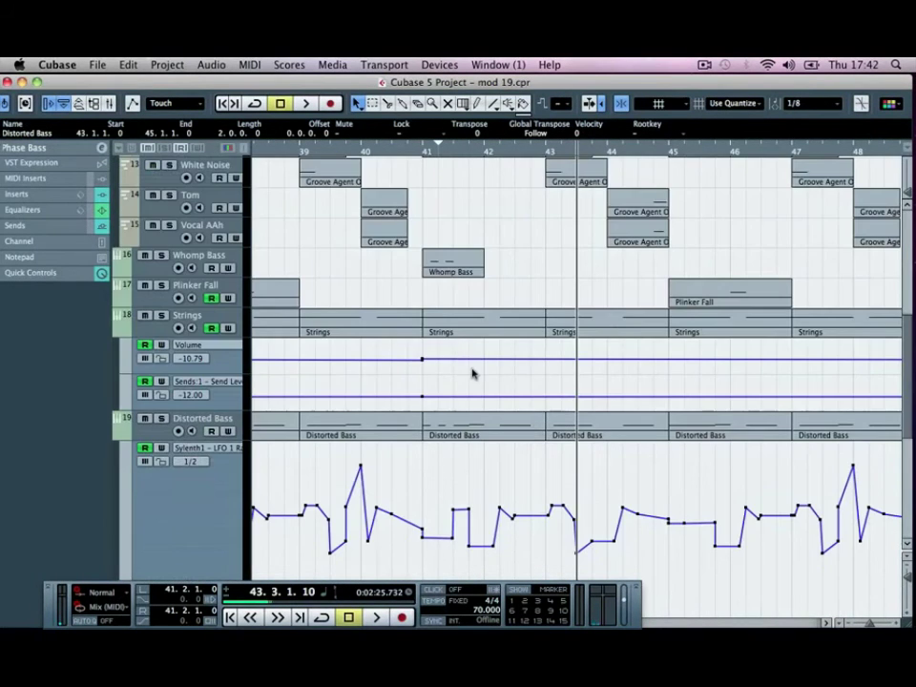
{"action": "scroll", "coordinate": [471, 373], "scroll_direction": "down", "scroll_amount": 5}
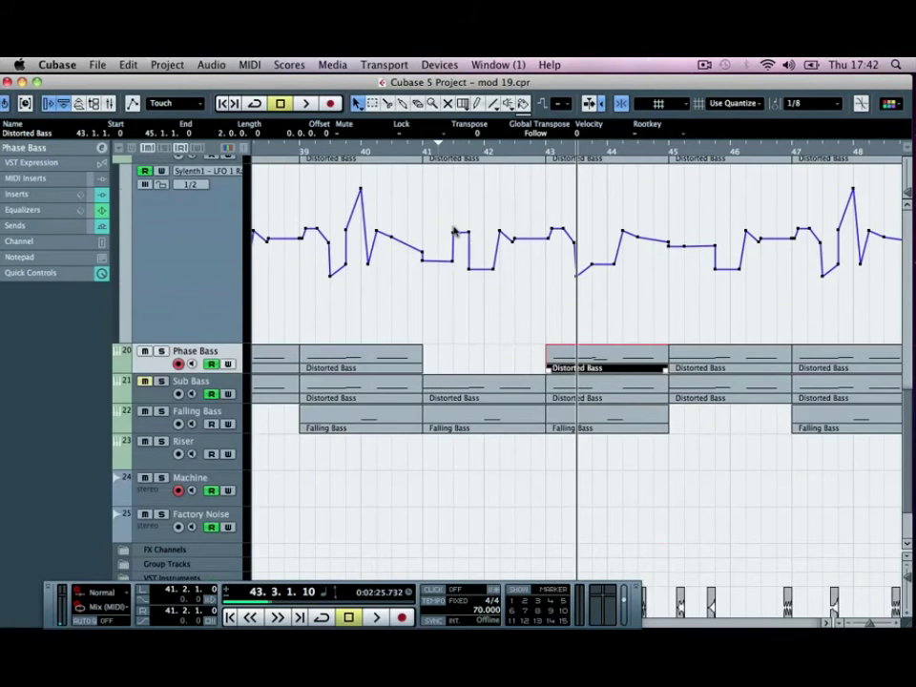
{"action": "scroll", "coordinate": [454, 232], "scroll_direction": "up", "scroll_amount": 2}
{"action": "left_click", "coordinate": [454, 240]}
{"action": "left_click_drag", "start_coordinate": [455, 393], "coordinate": [454, 475]}
Delete the Sub Bass part at bars 41–43 and play back from bar 39.
{"action": "left_click", "coordinate": [449, 483]}
{"action": "key", "text": "Delete"}
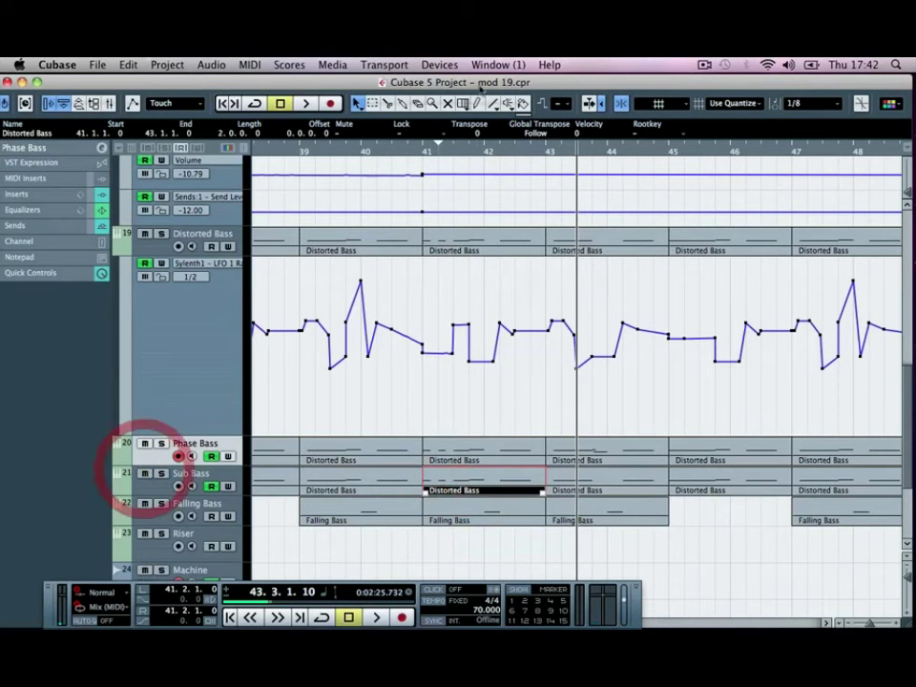
{"action": "left_click", "coordinate": [307, 151]}
{"action": "left_click", "coordinate": [301, 155]}
{"action": "key", "text": "space"}
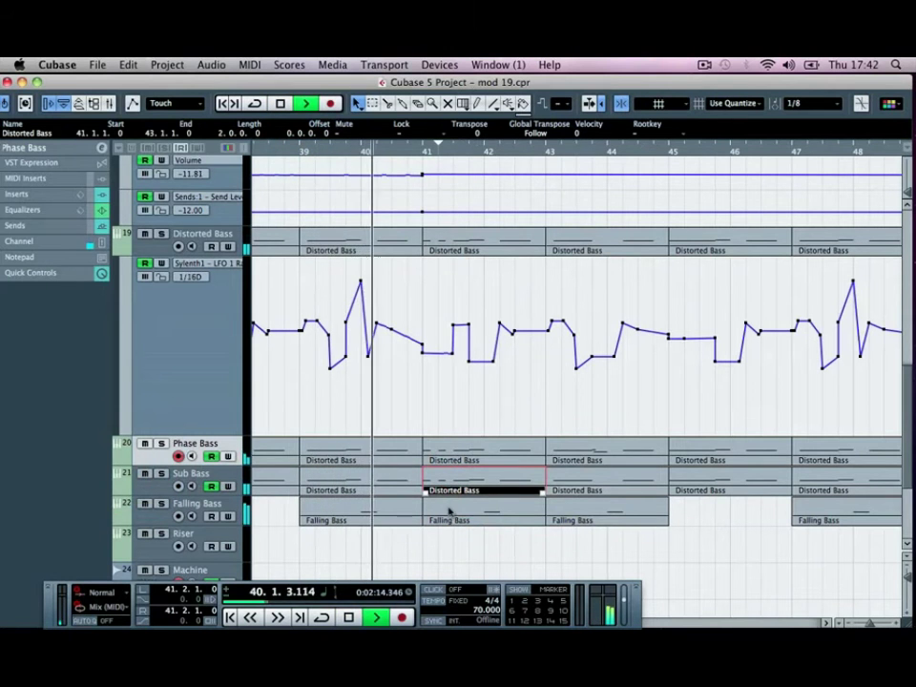
Draw two high LFO 1 Rate points near bar 42 on the Falling Bass automation lane.
{"action": "scroll", "coordinate": [450, 512], "scroll_direction": "down", "scroll_amount": 3}
{"action": "left_click", "coordinate": [120, 427]}
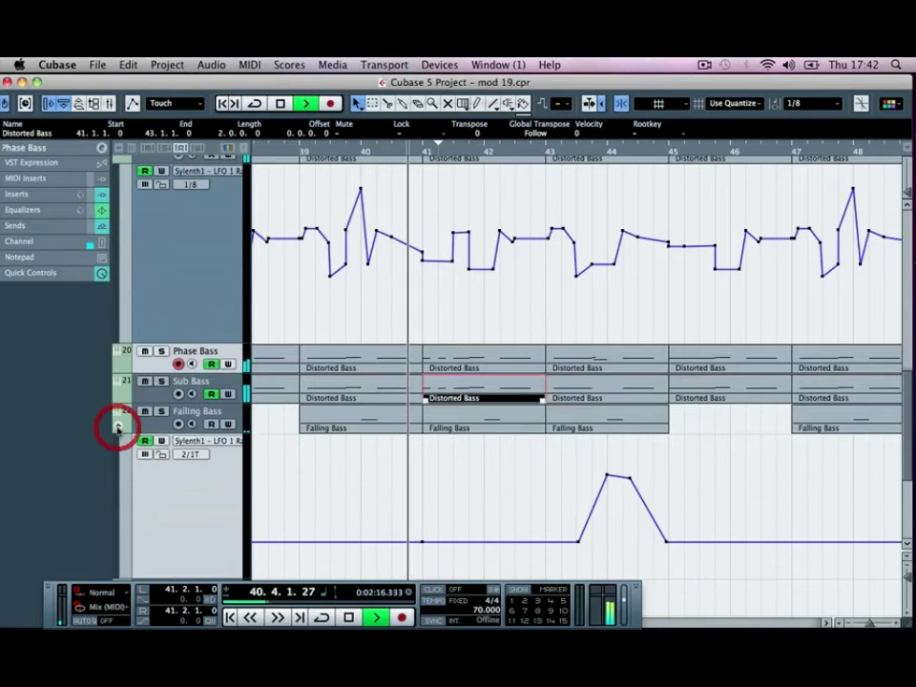
{"action": "left_click_drag", "start_coordinate": [474, 542], "coordinate": [482, 487]}
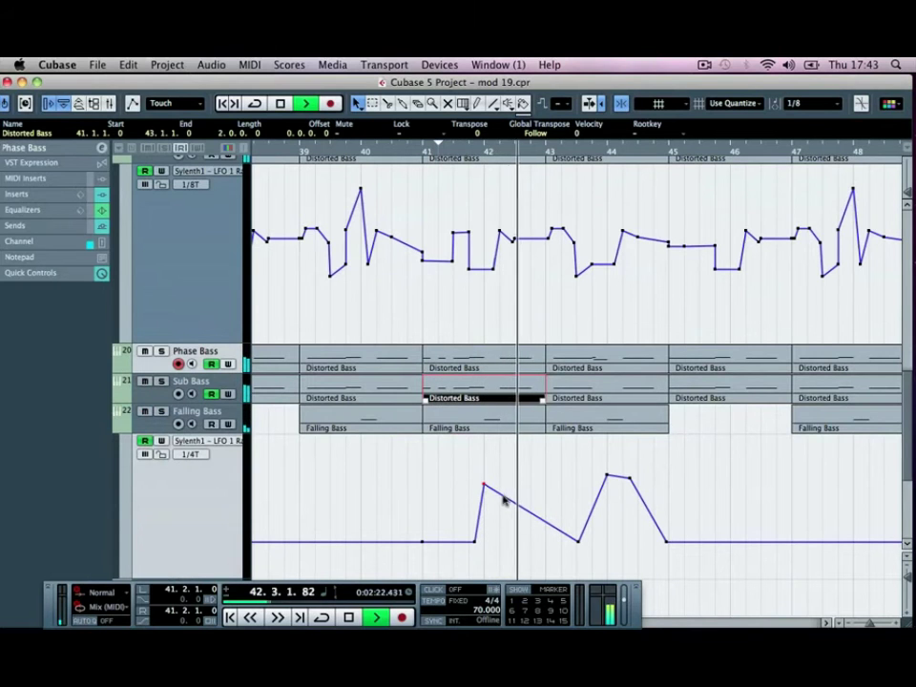
{"action": "left_click_drag", "start_coordinate": [505, 487], "coordinate": [513, 480]}
{"action": "left_click", "coordinate": [476, 151]}
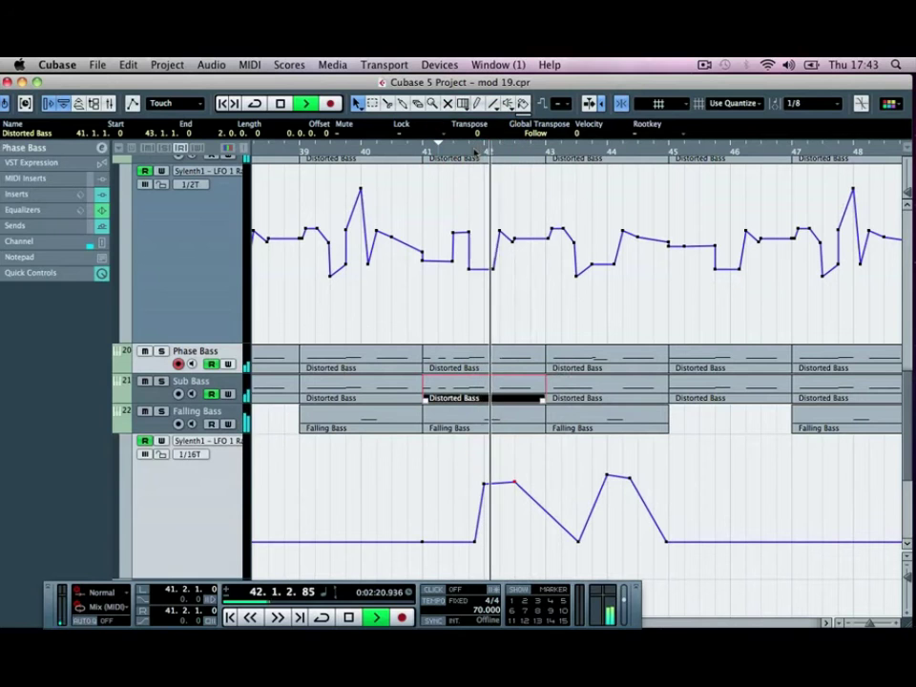
{"action": "key", "text": "space"}
Raise the bar 42 plateau point to 70.35 and replay from just before bar 42.
{"action": "left_click", "coordinate": [505, 487]}
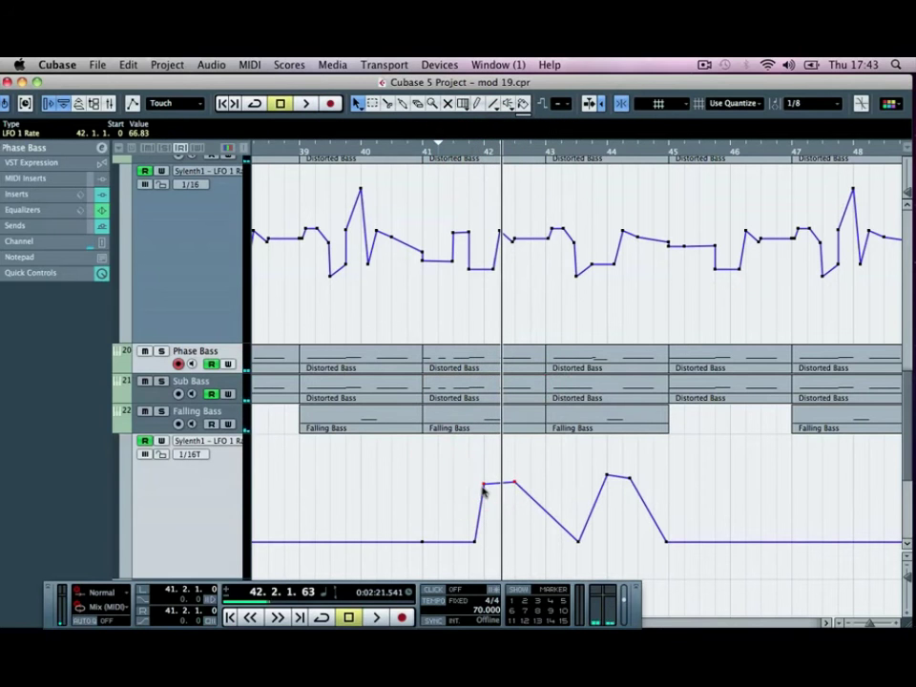
{"action": "left_click_drag", "start_coordinate": [484, 484], "coordinate": [483, 476]}
{"action": "left_click", "coordinate": [477, 148]}
{"action": "key", "text": "space"}
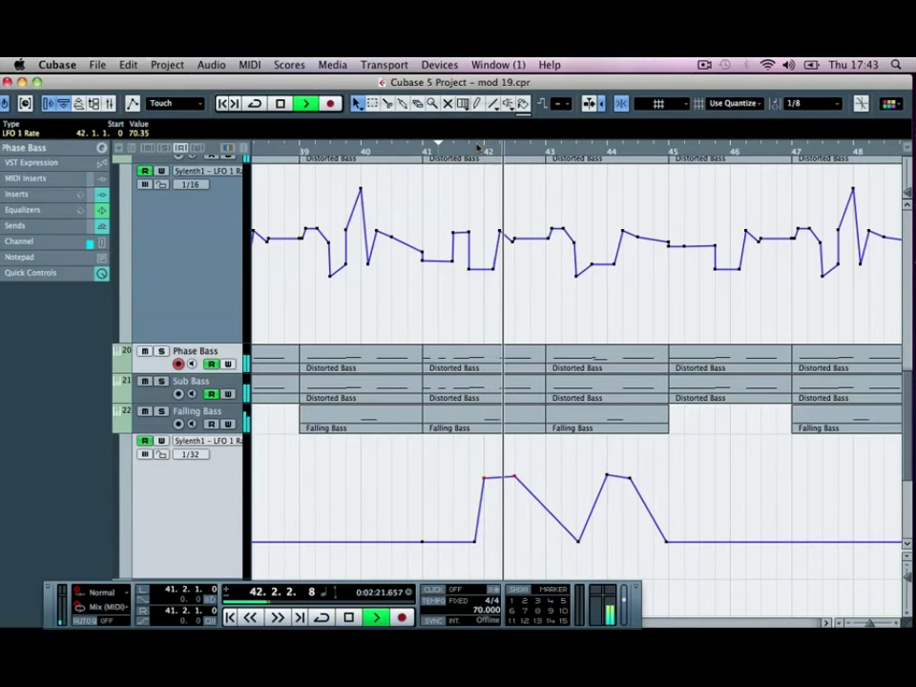
{"action": "key", "text": "g"}
{"action": "key", "text": "g"}
{"action": "left_click", "coordinate": [747, 381]}
{"action": "key", "text": "space"}
Play from around bar 47 and select the Factory Noise, Machine and Riser events.
{"action": "scroll", "coordinate": [622, 291], "scroll_direction": "right", "scroll_amount": 3}
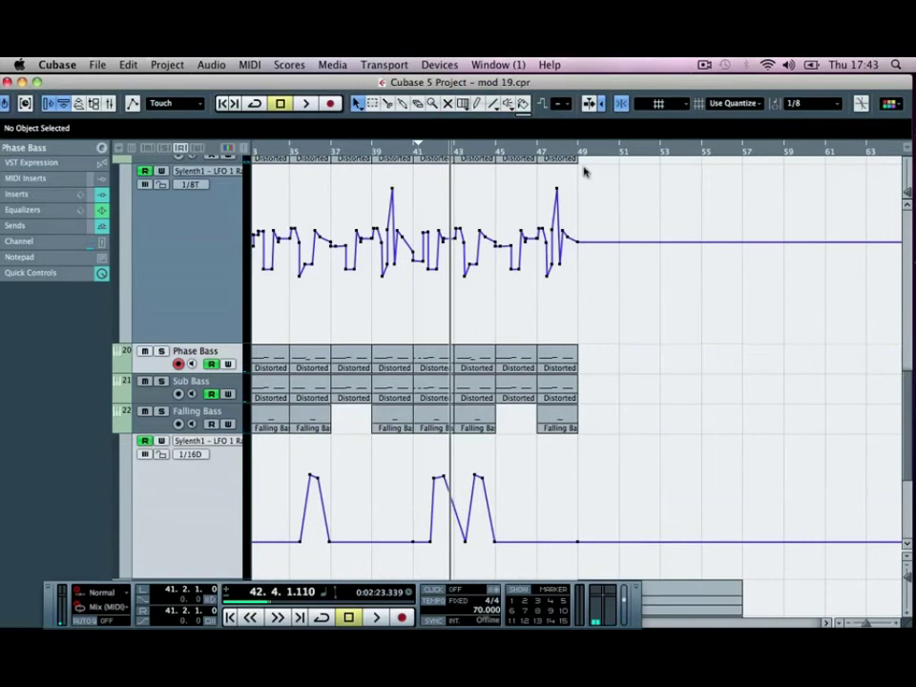
{"action": "left_click", "coordinate": [553, 151]}
{"action": "key", "text": "space"}
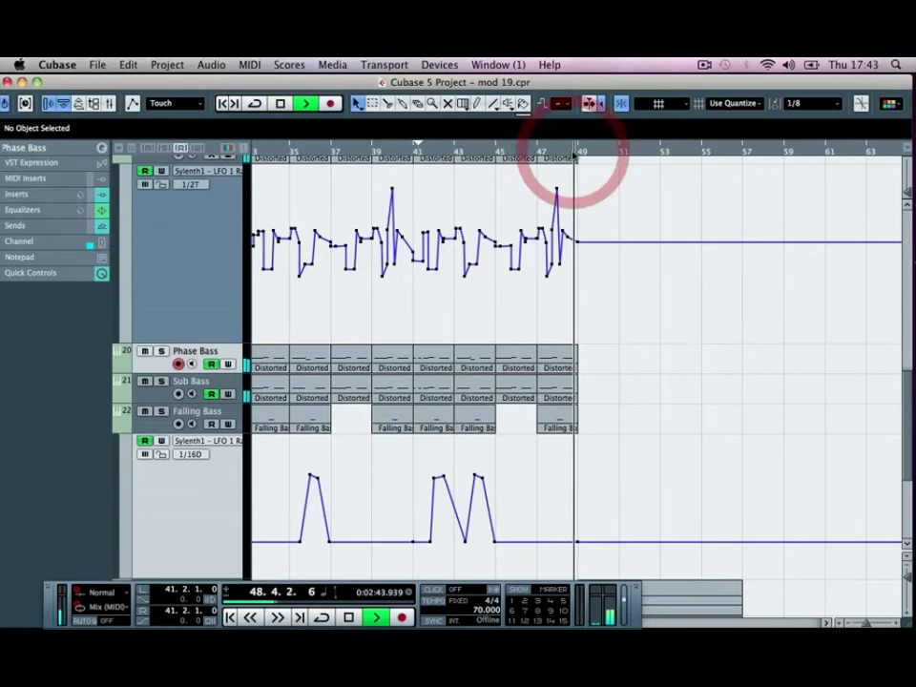
{"action": "scroll", "coordinate": [632, 419], "scroll_direction": "down", "scroll_amount": 6}
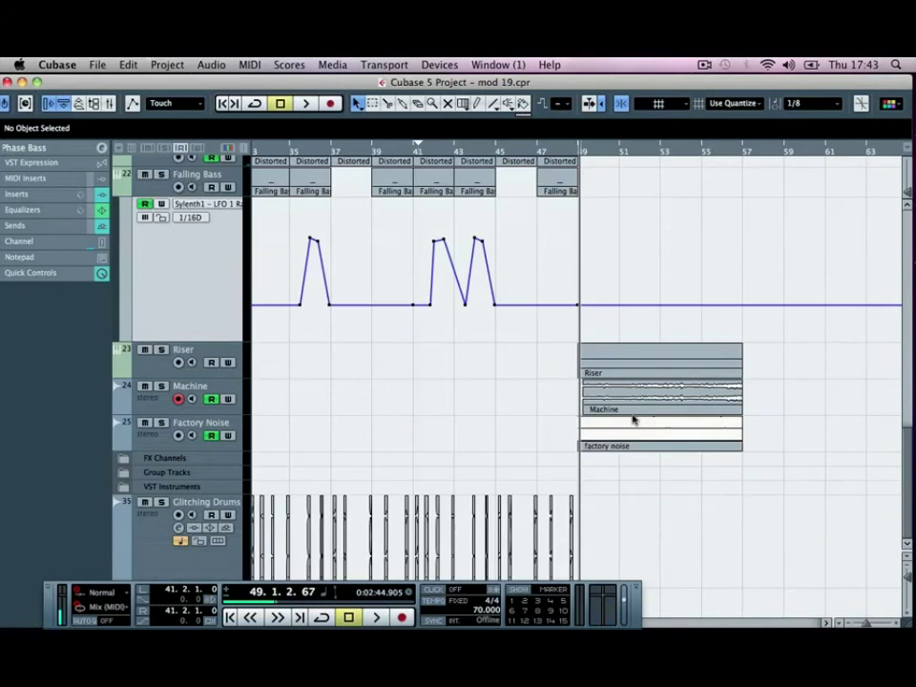
{"action": "left_click", "coordinate": [639, 443]}
{"action": "left_click", "coordinate": [629, 391]}
{"action": "left_click", "coordinate": [629, 361]}
{"action": "left_click", "coordinate": [628, 403]}
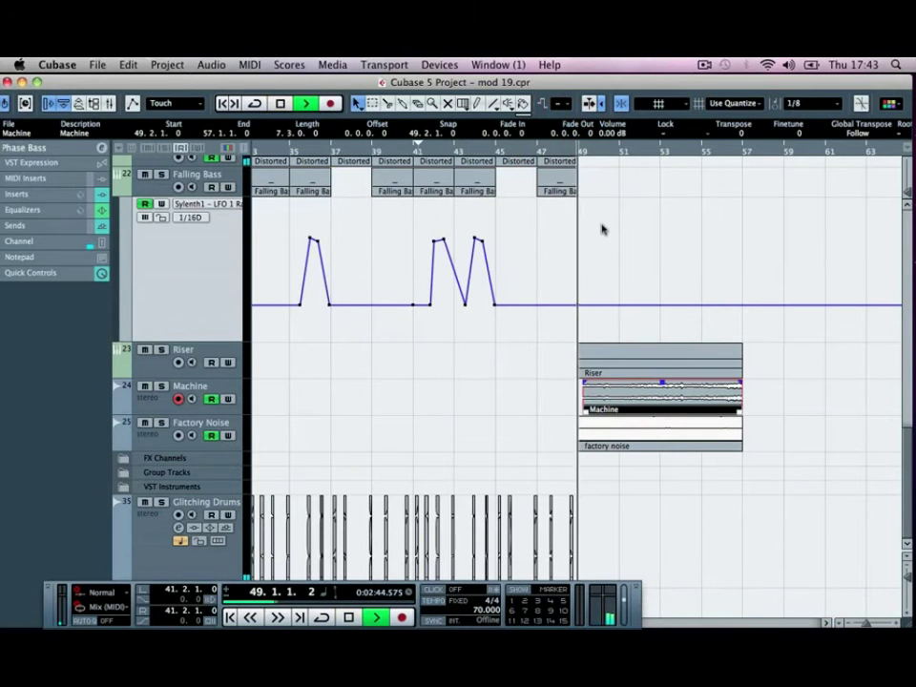
Show the Machine EQ 1 Freq lane and the Factory Noise EQ and Sends lanes.
{"action": "scroll", "coordinate": [679, 263], "scroll_direction": "up", "scroll_amount": 10}
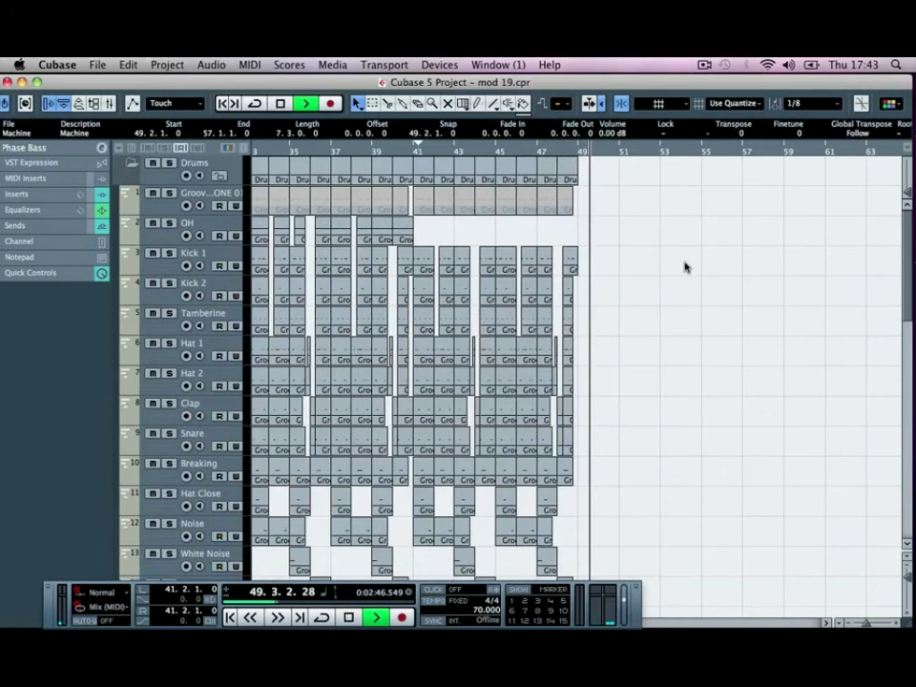
{"action": "scroll", "coordinate": [683, 266], "scroll_direction": "right", "scroll_amount": 4}
{"action": "scroll", "coordinate": [684, 267], "scroll_direction": "down", "scroll_amount": 5}
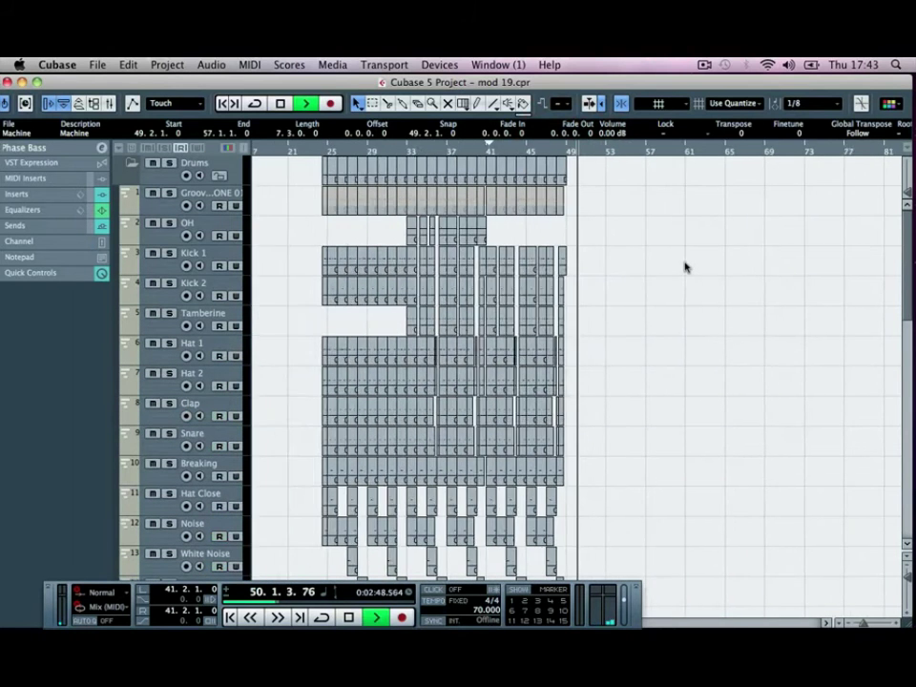
{"action": "scroll", "coordinate": [625, 170], "scroll_direction": "down", "scroll_amount": 15}
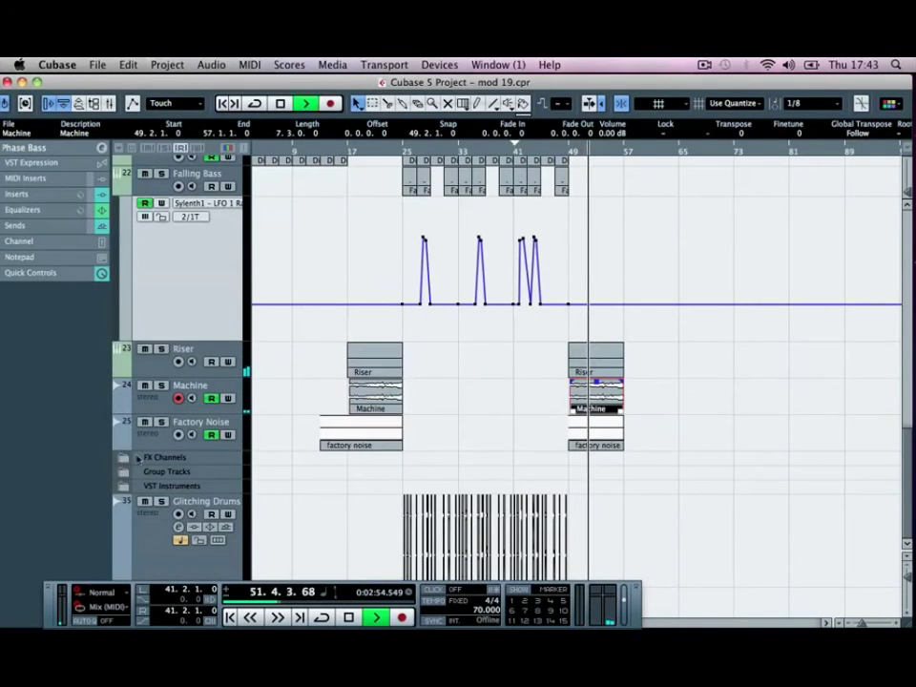
{"action": "left_click", "coordinate": [119, 406]}
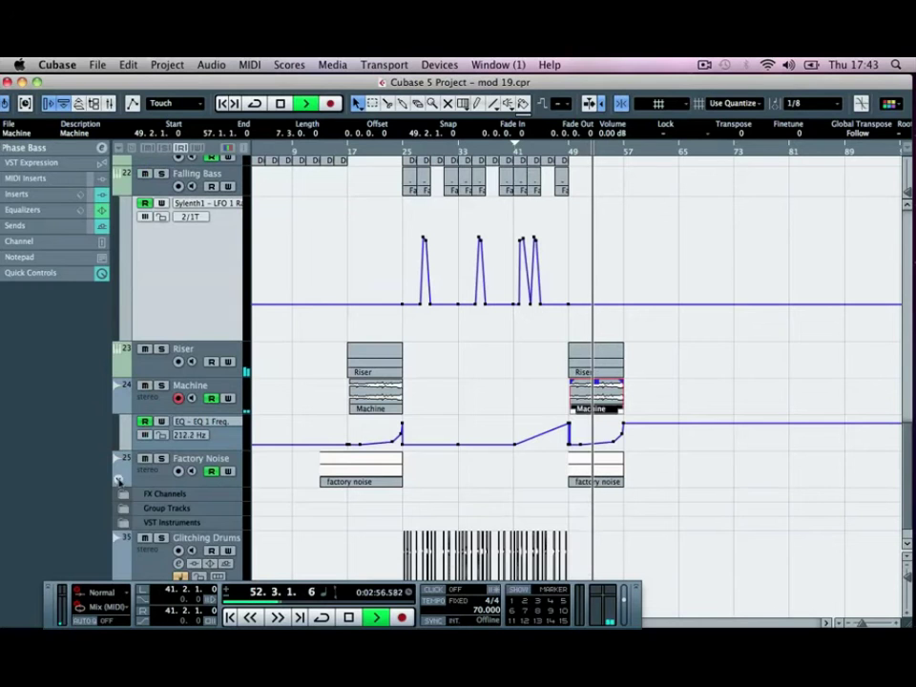
{"action": "left_click", "coordinate": [119, 480]}
{"action": "left_click", "coordinate": [705, 388]}
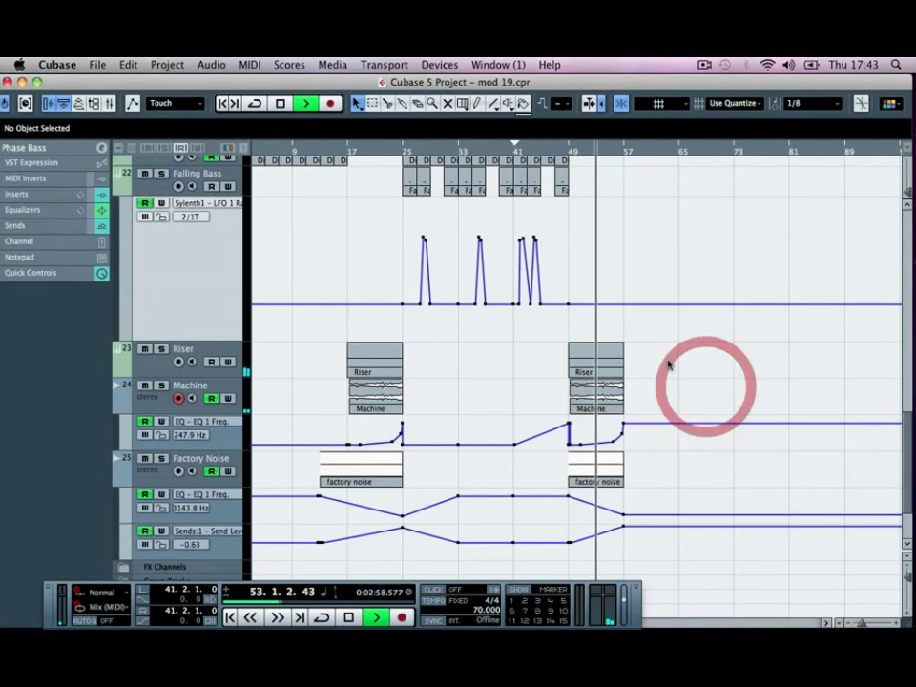
{"action": "scroll", "coordinate": [668, 363], "scroll_direction": "up", "scroll_amount": 15}
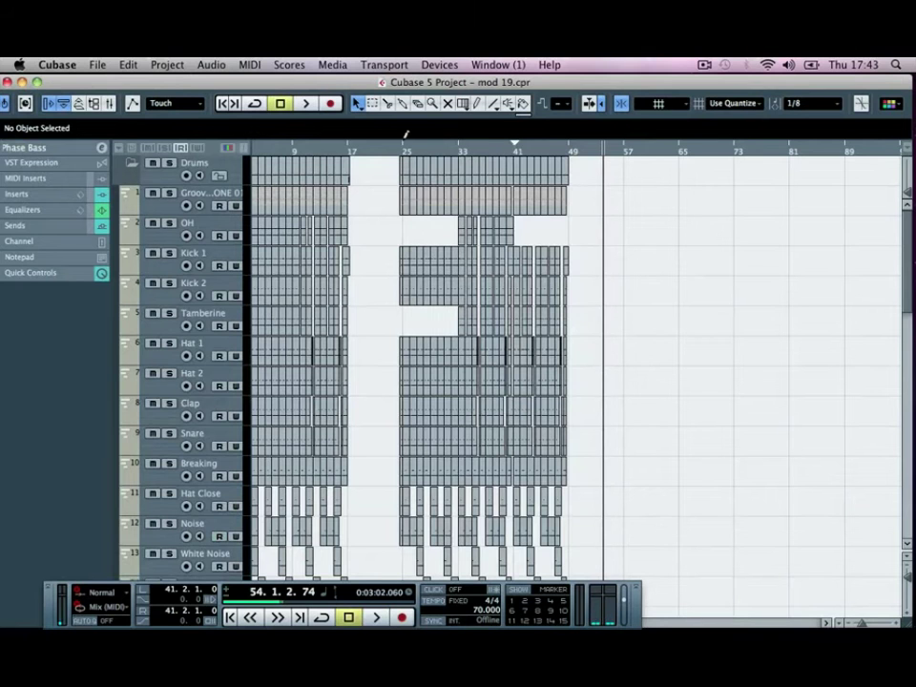
Set the quantize grid to 1/4 and move the loop start to bar 33.
{"action": "left_click", "coordinate": [803, 108]}
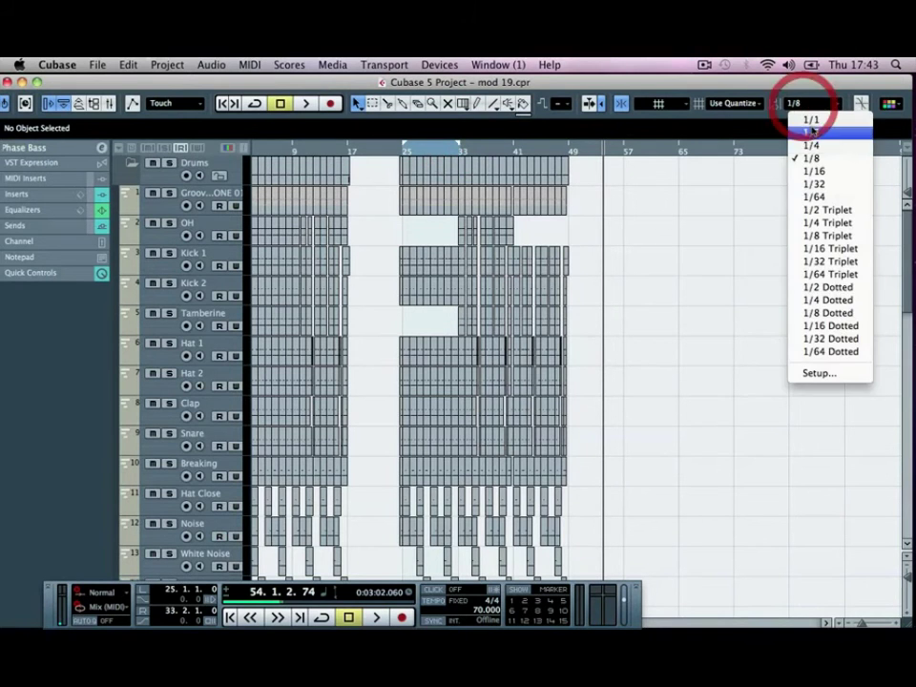
{"action": "left_click", "coordinate": [807, 151]}
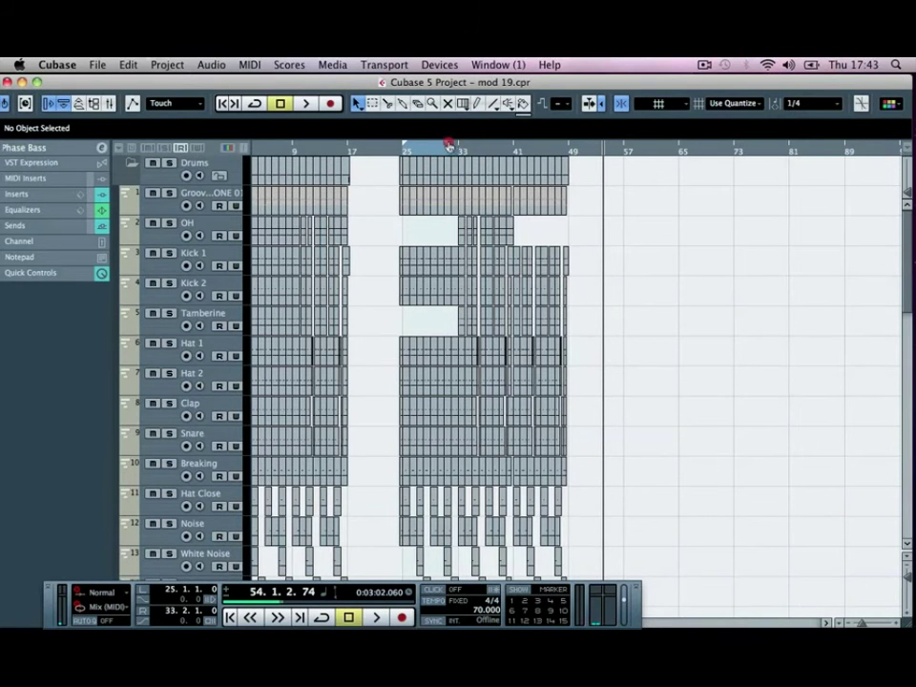
{"action": "left_click_drag", "start_coordinate": [456, 145], "coordinate": [381, 175]}
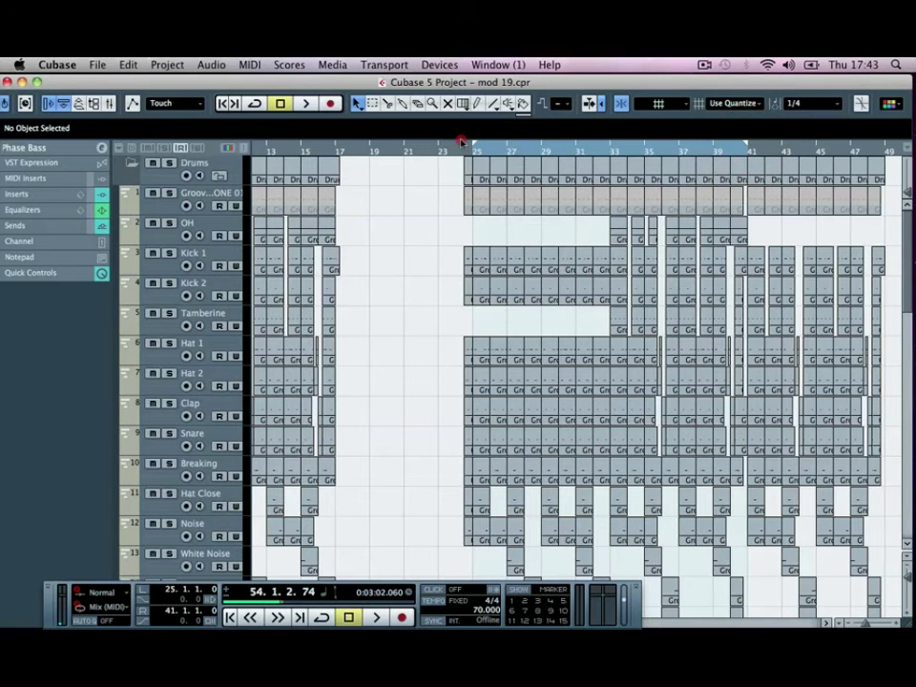
{"action": "left_click_drag", "start_coordinate": [469, 143], "coordinate": [644, 143]}
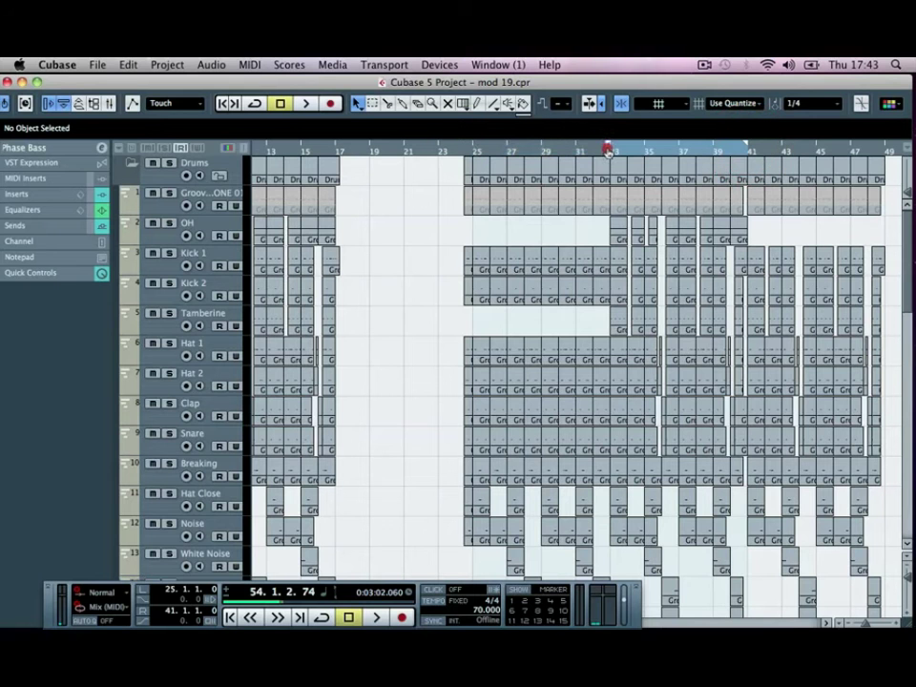
Select every event inside the bars 33–41 loop range across all tracks.
{"action": "left_click", "coordinate": [167, 64]}
{"action": "mouse_move", "coordinate": [128, 64]}
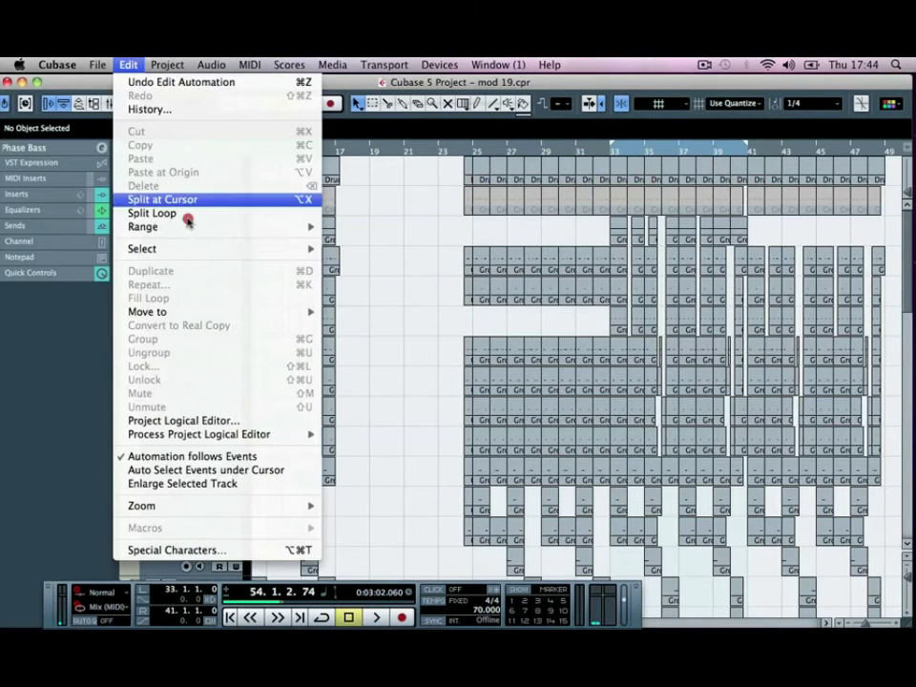
{"action": "mouse_move", "coordinate": [256, 251]}
{"action": "left_click", "coordinate": [388, 289]}
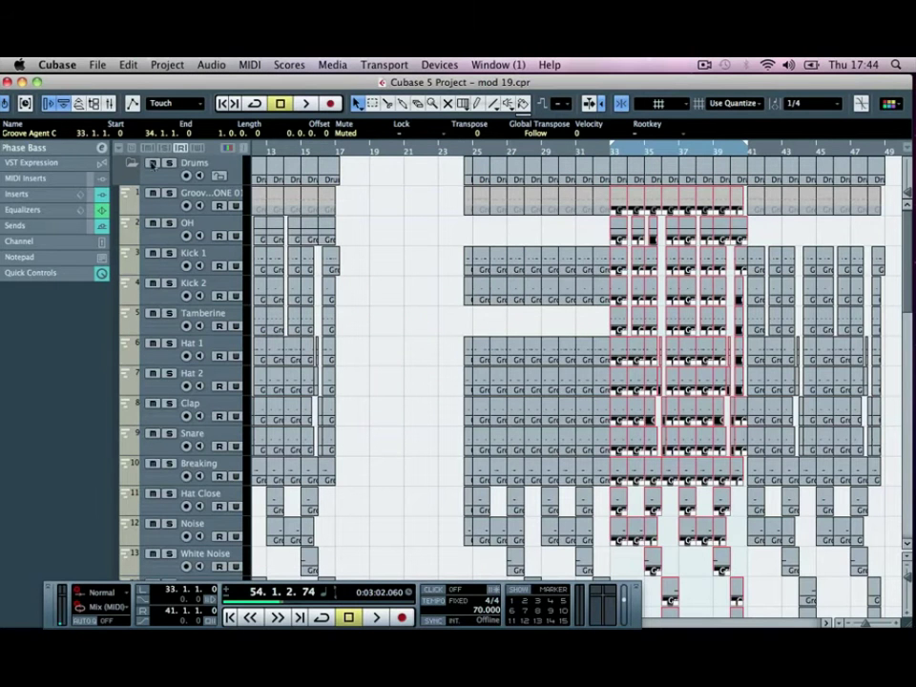
{"action": "left_click", "coordinate": [132, 163]}
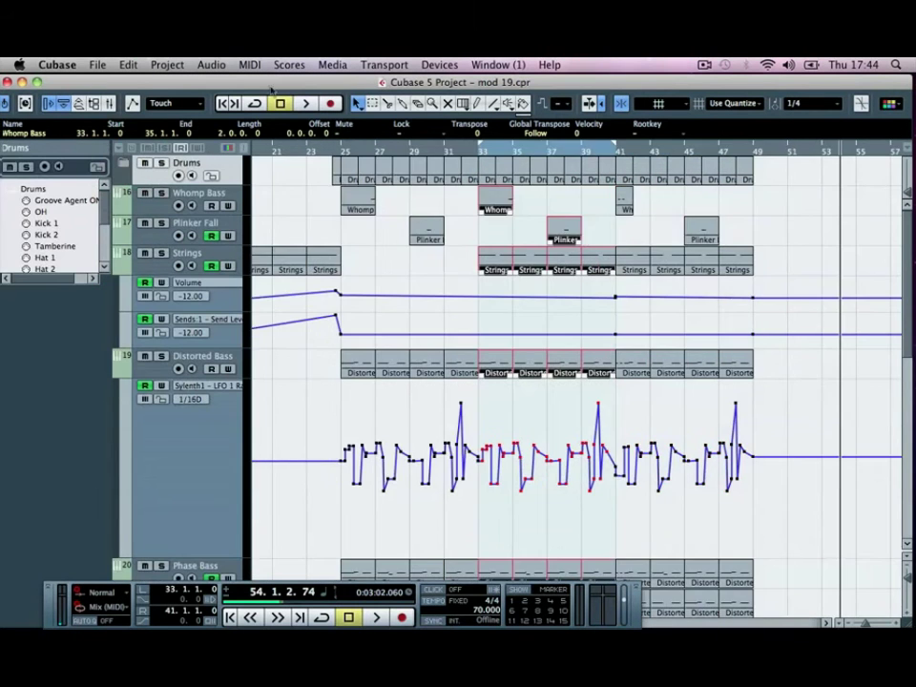
{"action": "left_click", "coordinate": [121, 64]}
{"action": "mouse_move", "coordinate": [306, 249]}
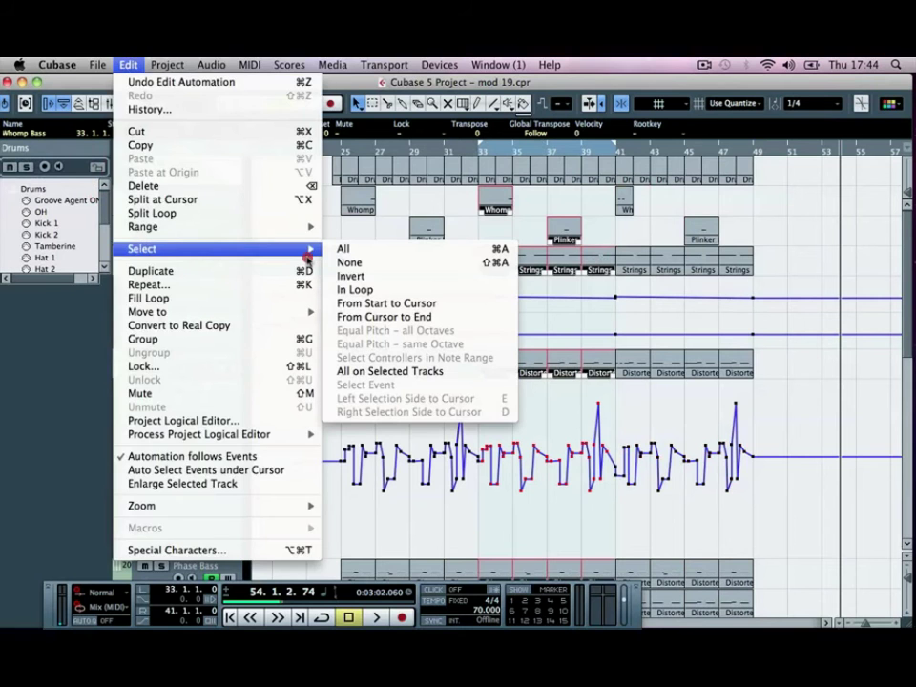
{"action": "left_click", "coordinate": [352, 275]}
{"action": "left_click", "coordinate": [192, 62]}
{"action": "mouse_move", "coordinate": [128, 64]}
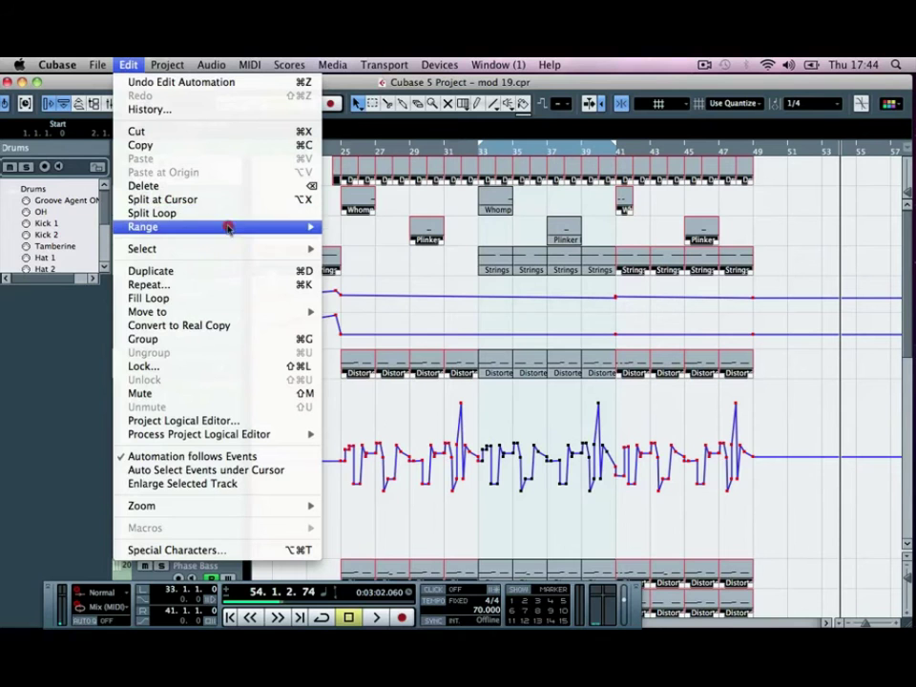
{"action": "mouse_move", "coordinate": [286, 248]}
{"action": "left_click", "coordinate": [391, 289]}
Copy the selected section so it starts at bar 57, then play it back.
{"action": "left_click_drag", "start_coordinate": [563, 218], "coordinate": [642, 169]}
{"action": "scroll", "coordinate": [658, 245], "scroll_direction": "down", "scroll_amount": 8}
{"action": "scroll", "coordinate": [658, 245], "scroll_direction": "up", "scroll_amount": 8}
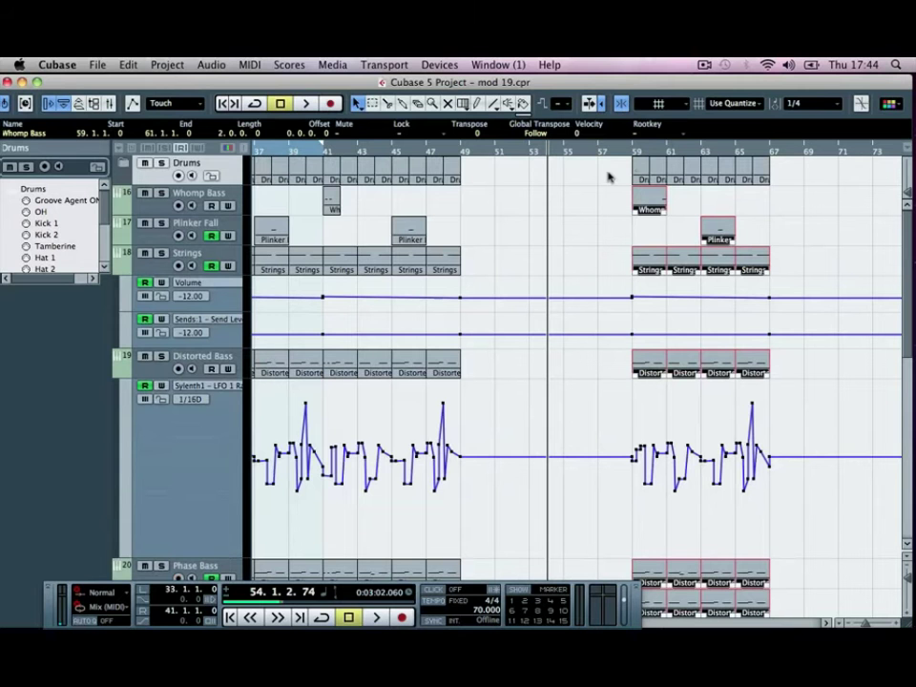
{"action": "left_click_drag", "start_coordinate": [608, 177], "coordinate": [811, 626]}
{"action": "scroll", "coordinate": [801, 460], "scroll_direction": "up", "scroll_amount": 10}
{"action": "scroll", "coordinate": [801, 459], "scroll_direction": "left", "scroll_amount": 5}
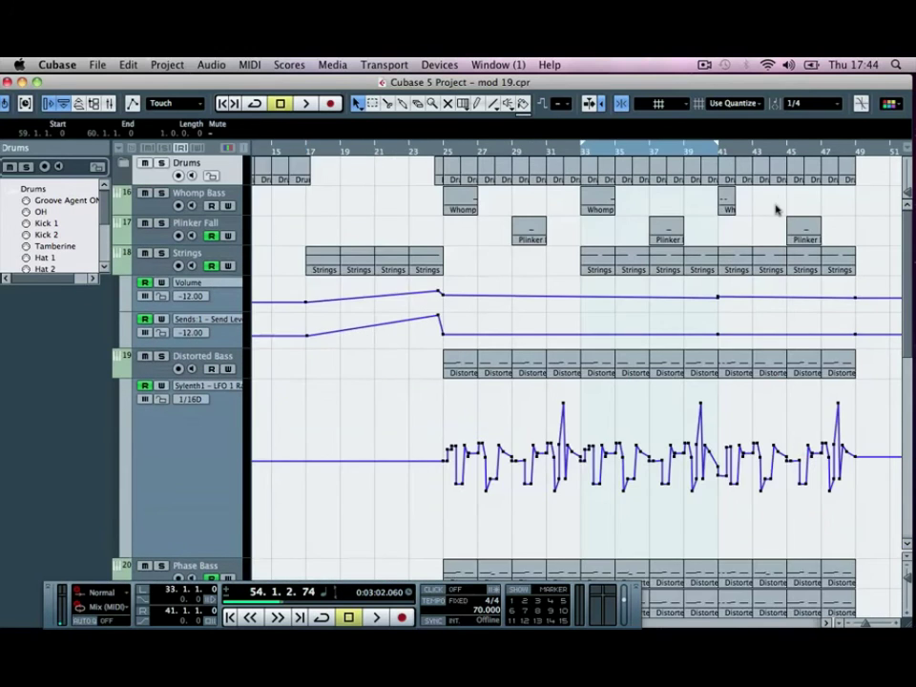
{"action": "scroll", "coordinate": [780, 199], "scroll_direction": "right", "scroll_amount": 5}
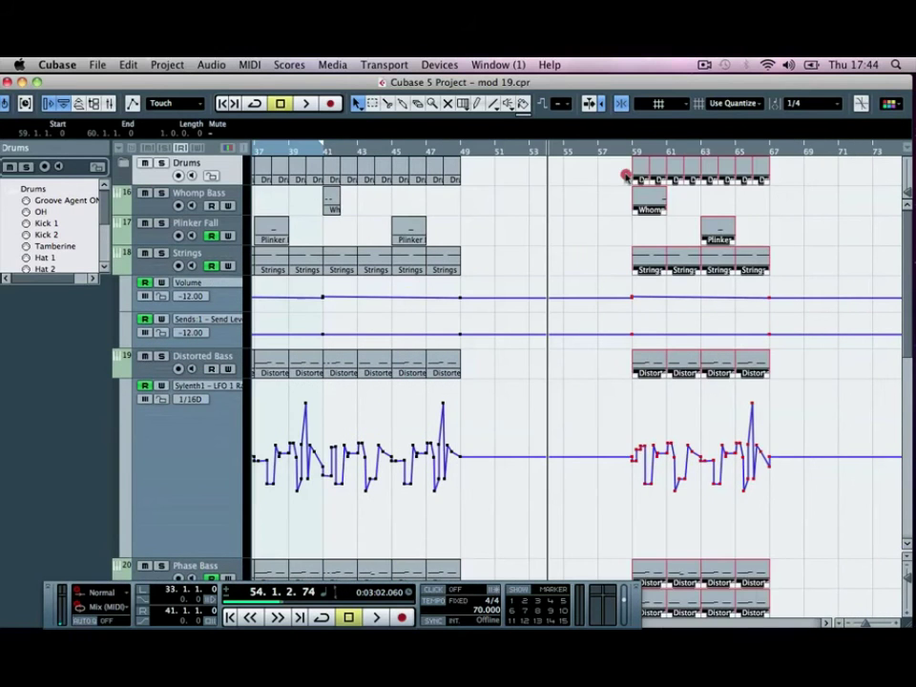
{"action": "left_click_drag", "start_coordinate": [624, 178], "coordinate": [602, 172]}
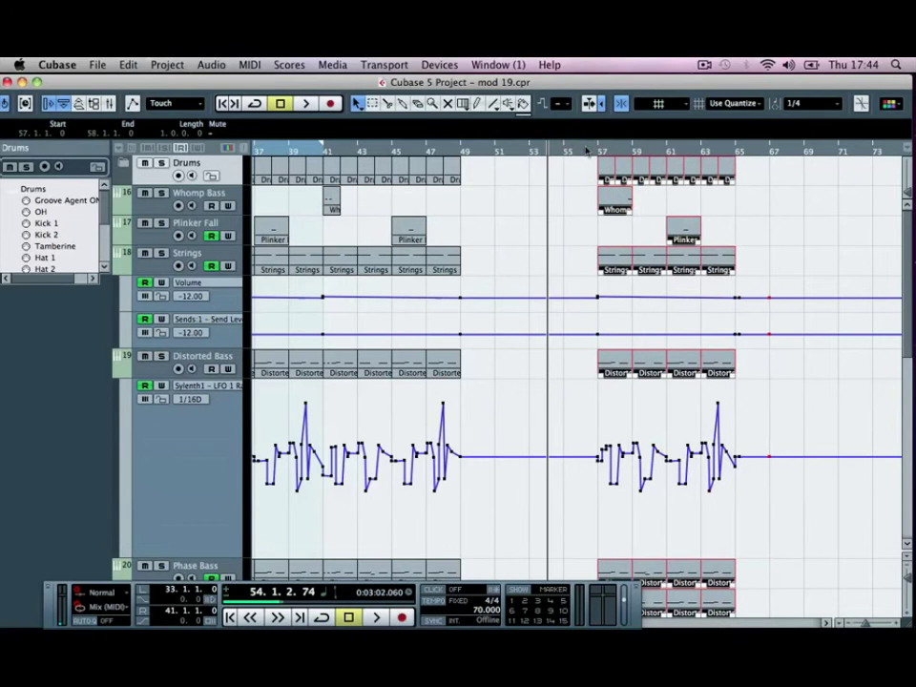
{"action": "key", "text": "space"}
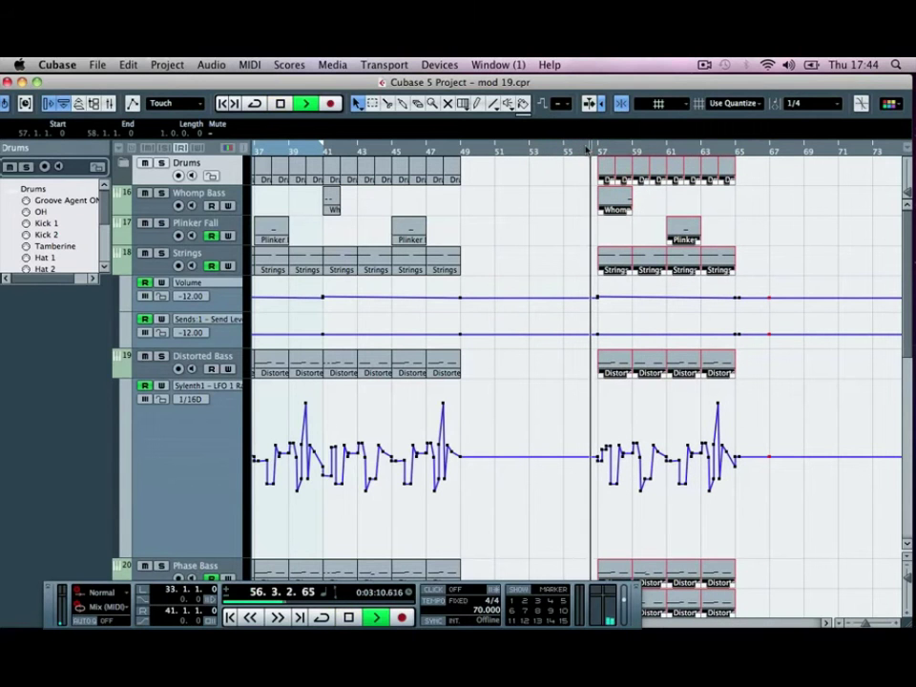
{"action": "key", "text": "space"}
{"action": "scroll", "coordinate": [503, 200], "scroll_direction": "left", "scroll_amount": 10}
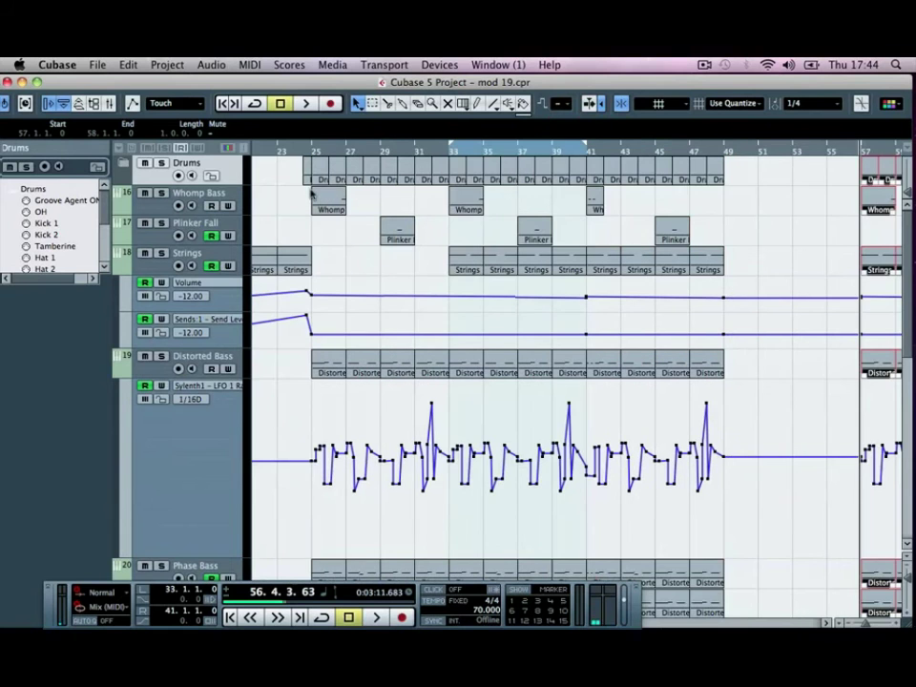
{"action": "left_click", "coordinate": [853, 164]}
{"action": "key", "text": "h"}
{"action": "key", "text": "h"}
{"action": "key", "text": "h"}
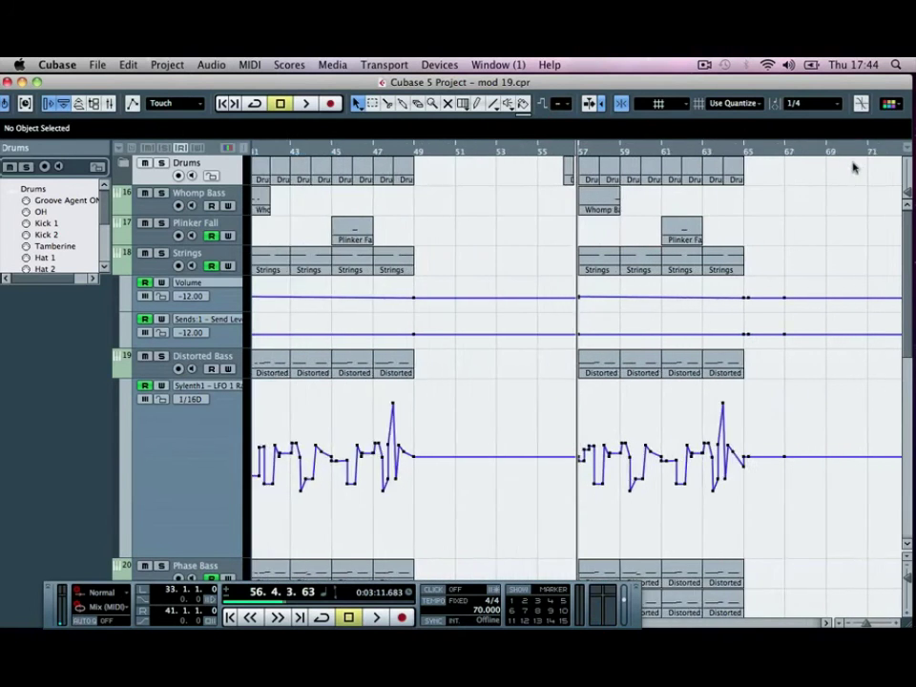
{"action": "left_click", "coordinate": [550, 177]}
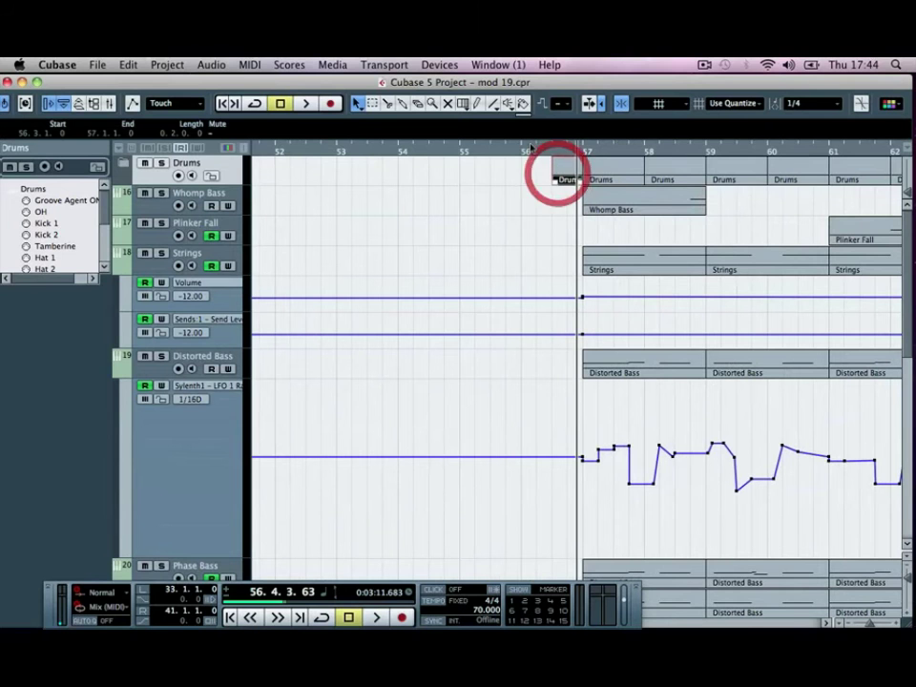
{"action": "left_click", "coordinate": [530, 148]}
{"action": "key", "text": "space"}
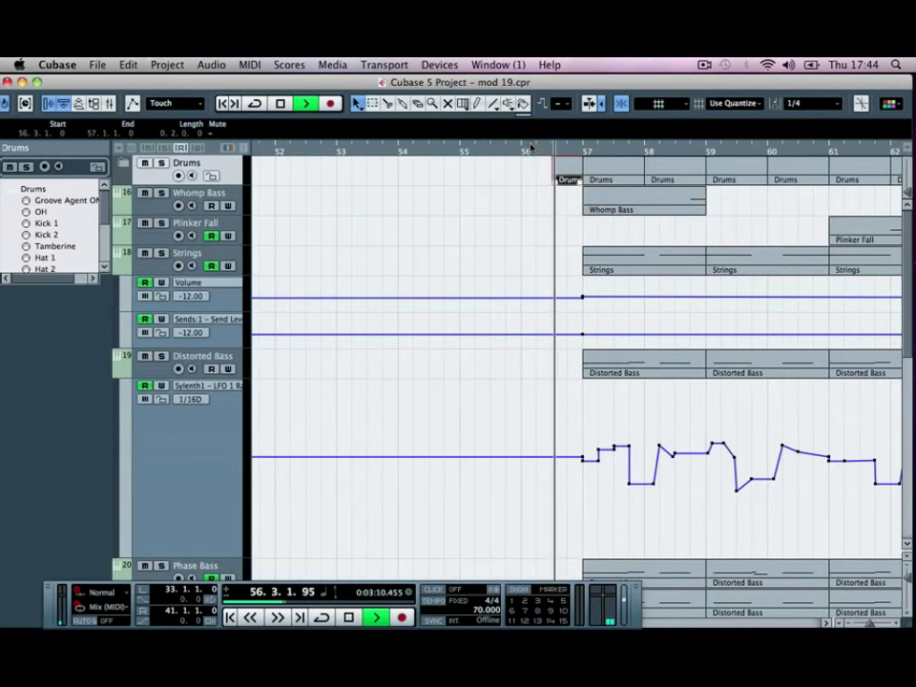
{"action": "key", "text": "g"}
{"action": "key", "text": "g"}
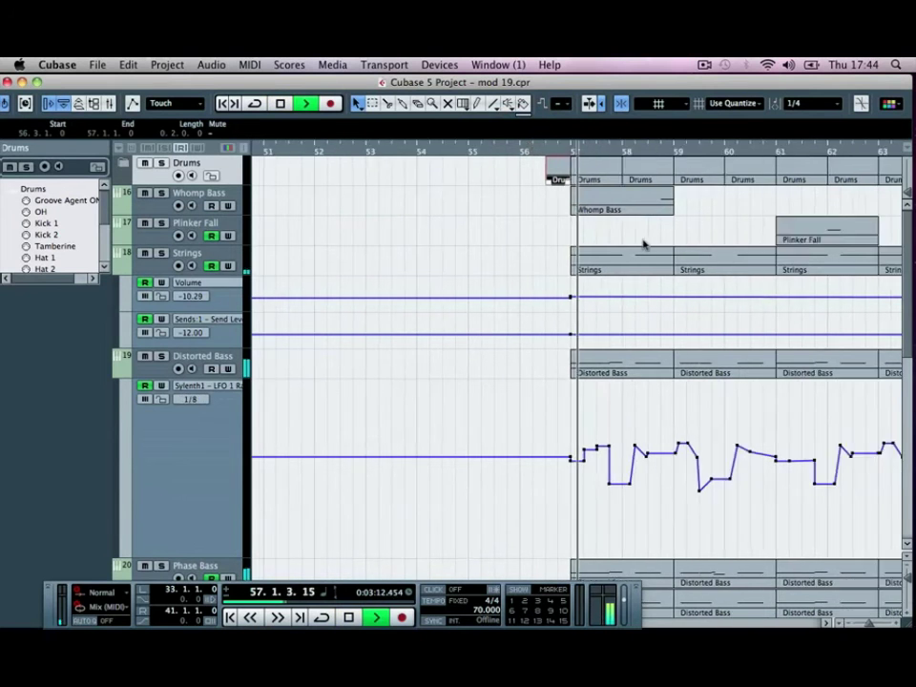
{"action": "key", "text": "g"}
{"action": "key", "text": "g"}
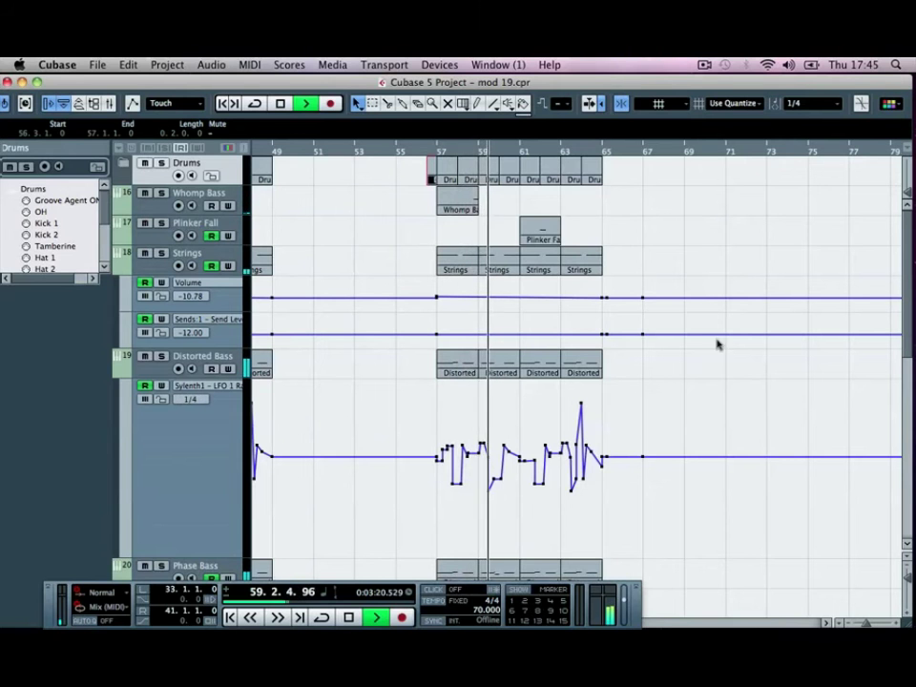
{"action": "key", "text": "g"}
{"action": "key", "text": "g"}
{"action": "key", "text": "g"}
{"action": "key", "text": "g"}
{"action": "key", "text": "g"}
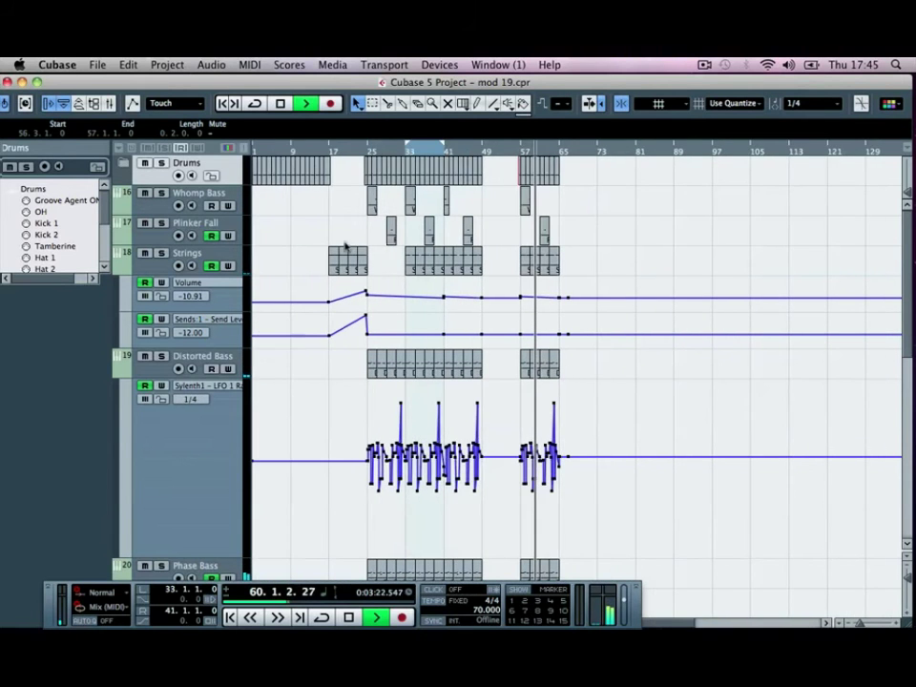
Copy the bar 17 Strings part with its volume ramp to bar 49, then mark bars 57–65.
{"action": "left_click_drag", "start_coordinate": [326, 265], "coordinate": [487, 270]}
{"action": "left_click", "coordinate": [490, 224]}
{"action": "left_click", "coordinate": [505, 150]}
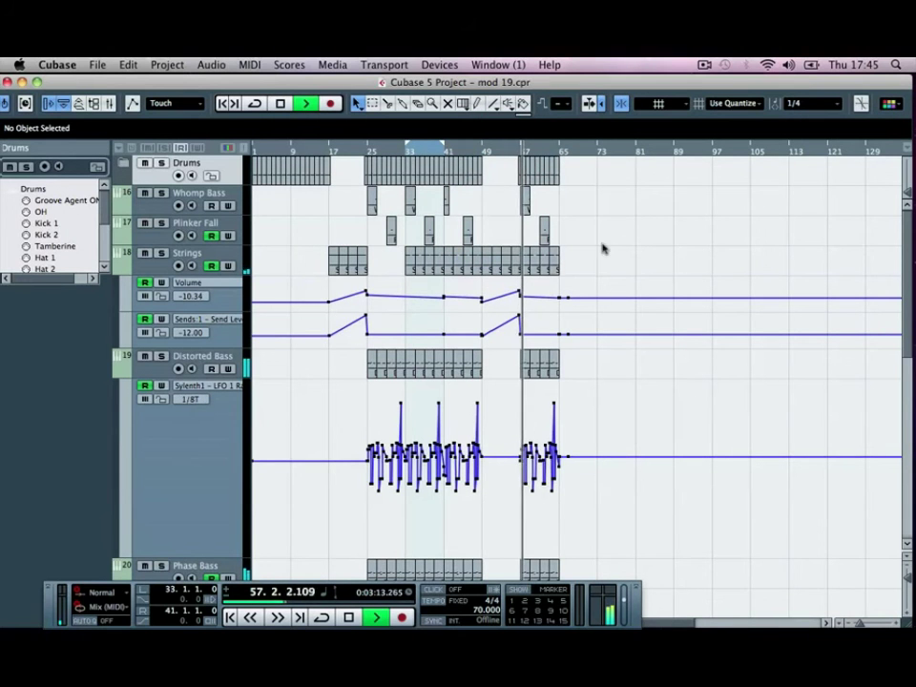
{"action": "key", "text": "h"}
{"action": "key", "text": "h"}
{"action": "key", "text": "h"}
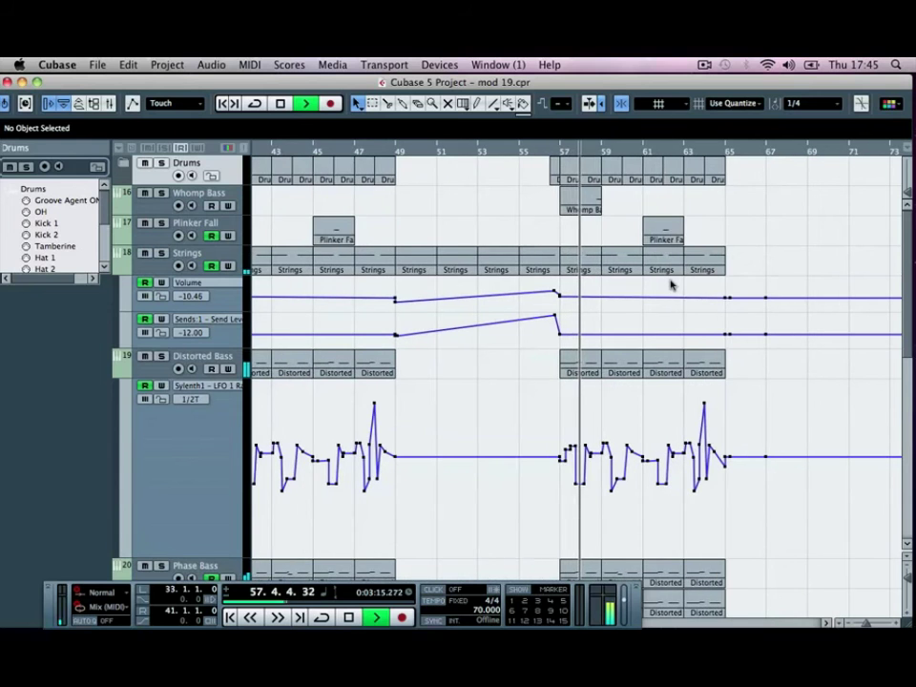
{"action": "scroll", "coordinate": [672, 277], "scroll_direction": "right", "scroll_amount": 3}
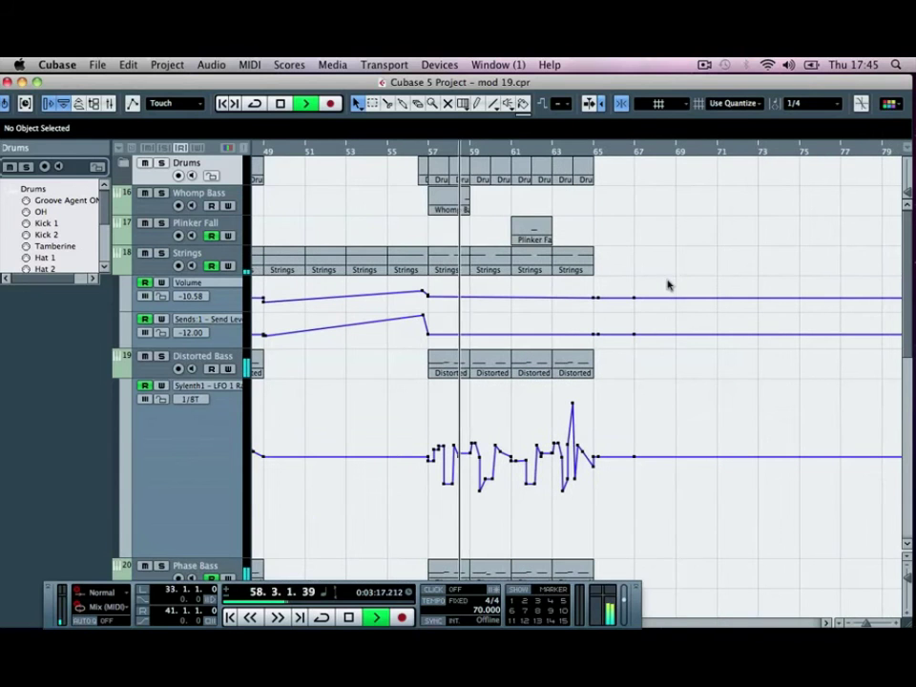
{"action": "left_click_drag", "start_coordinate": [615, 168], "coordinate": [443, 168]}
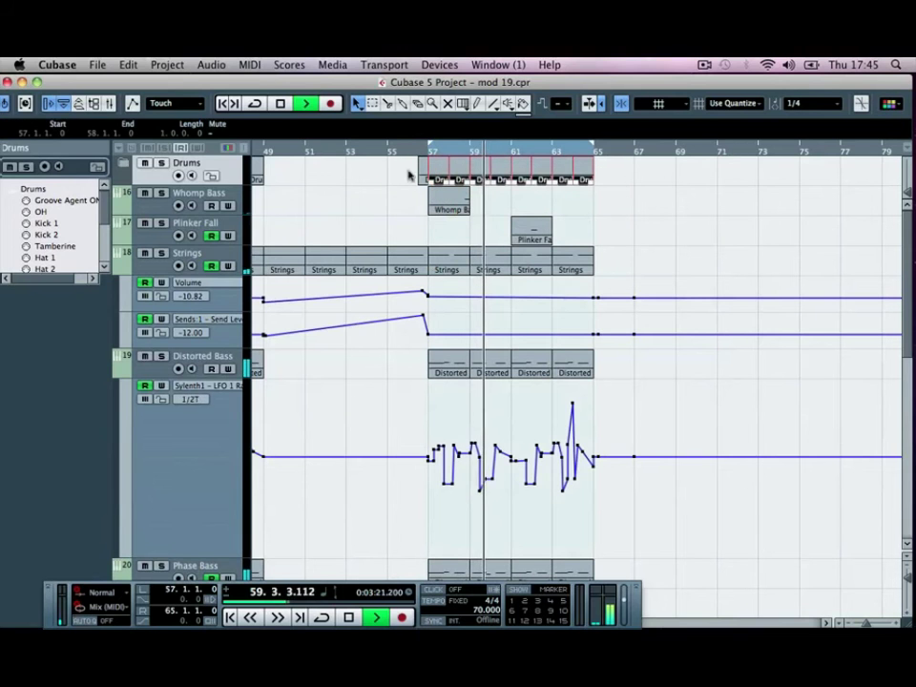
Select all events in the bars 57–65 loop and copy them eight bars later to bar 65.
{"action": "left_click", "coordinate": [97, 64]}
{"action": "mouse_move", "coordinate": [122, 63]}
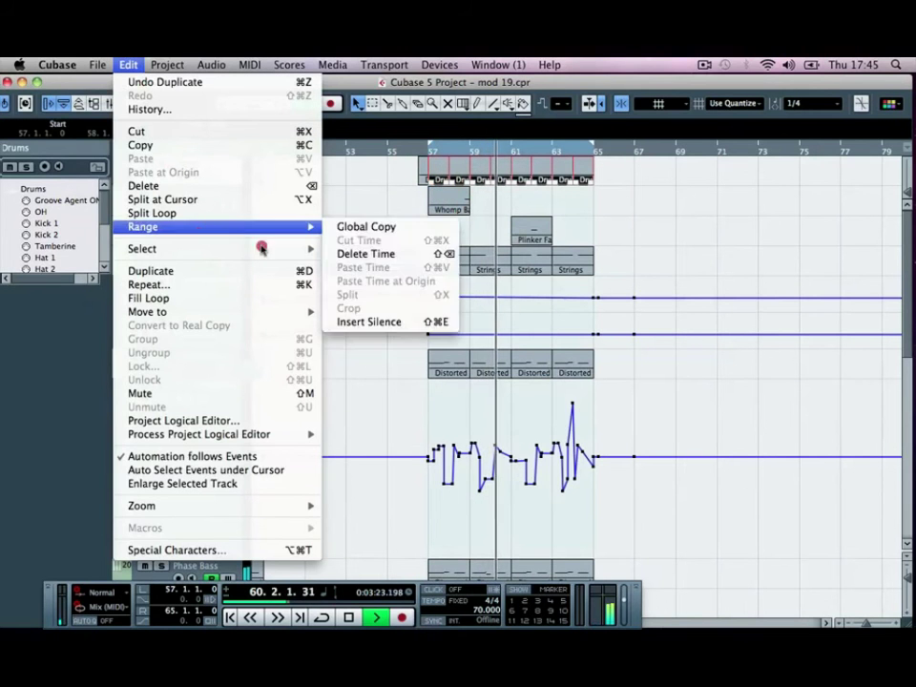
{"action": "mouse_move", "coordinate": [253, 248]}
{"action": "left_click", "coordinate": [387, 290]}
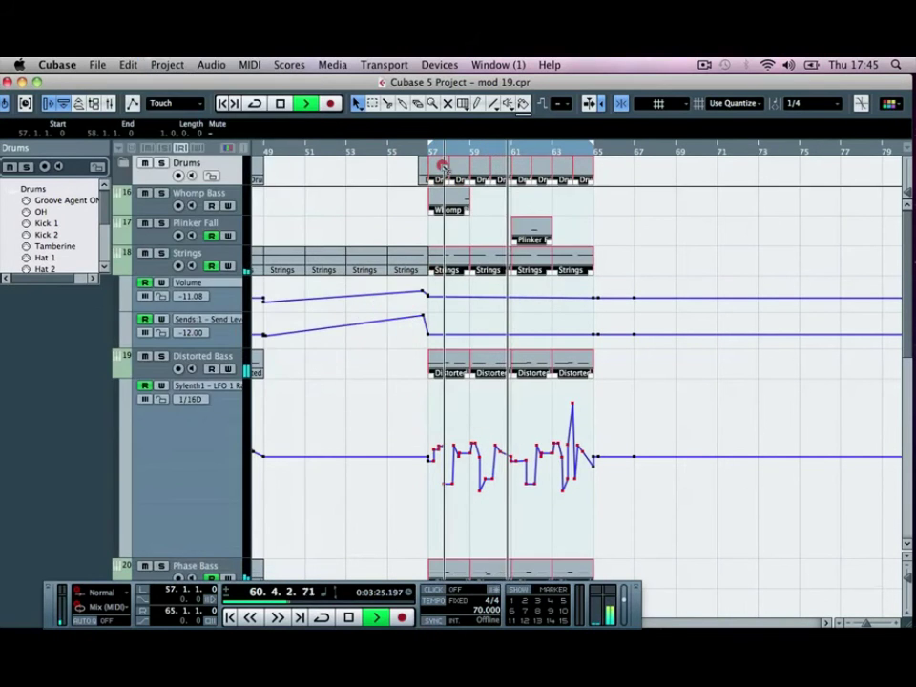
{"action": "left_click_drag", "start_coordinate": [487, 163], "coordinate": [605, 165]}
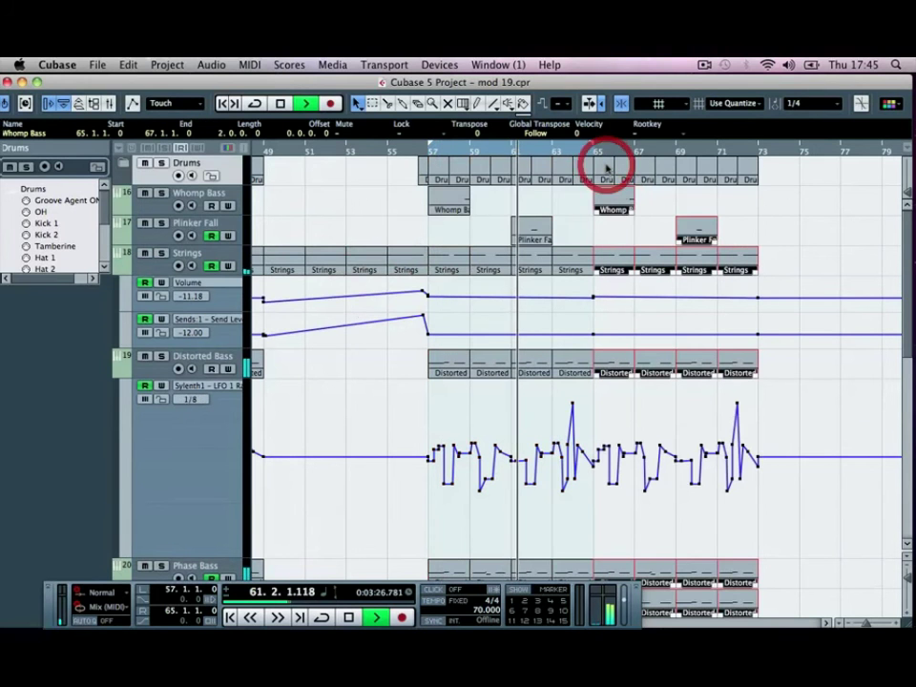
{"action": "left_click", "coordinate": [809, 201]}
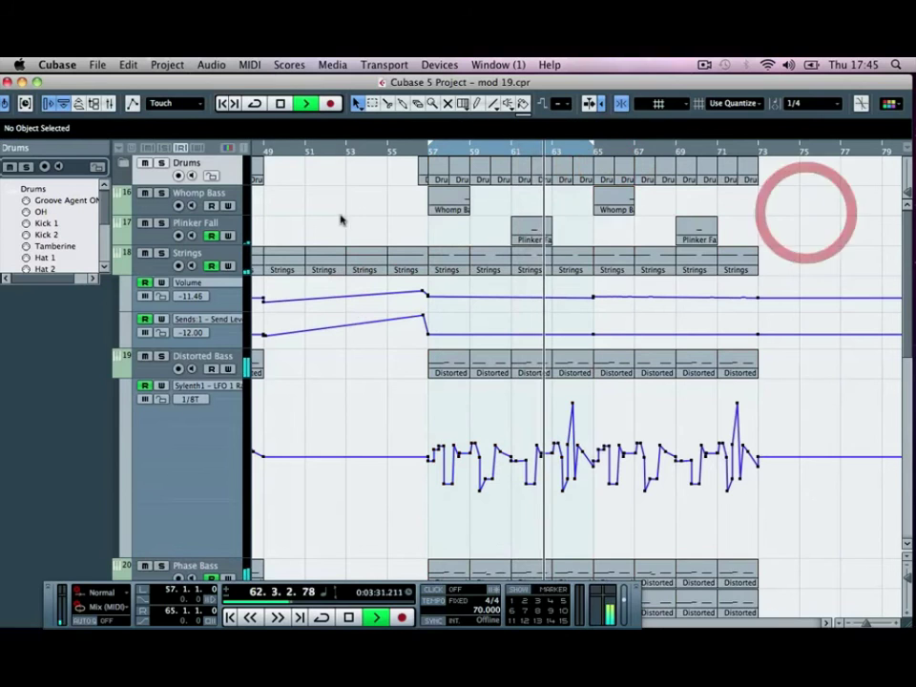
Delete the OH drum events in bars 57–65.
{"action": "left_click", "coordinate": [125, 164]}
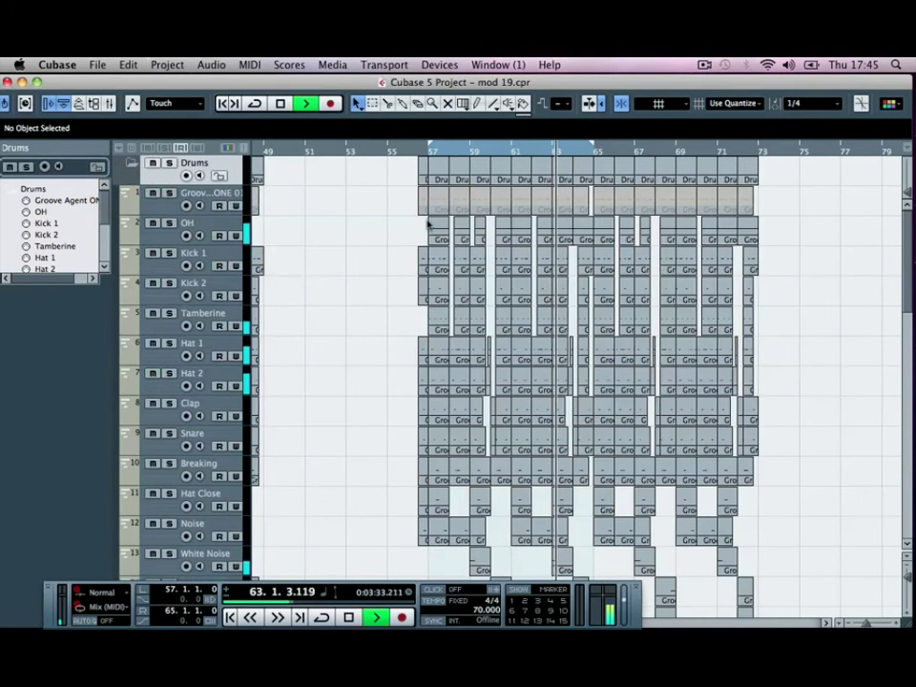
{"action": "left_click_drag", "start_coordinate": [575, 231], "coordinate": [582, 231]}
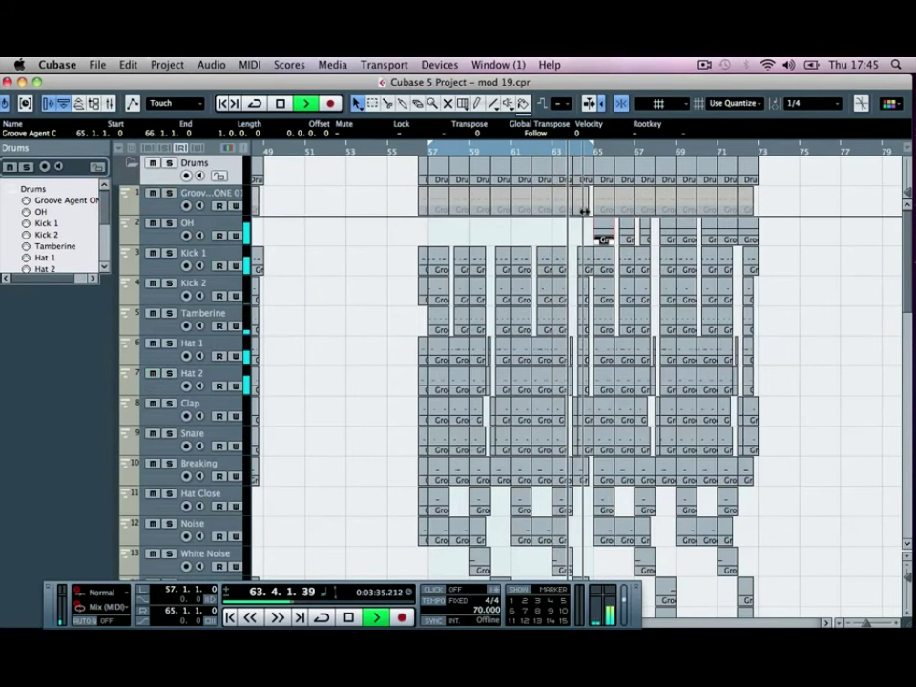
{"action": "key", "text": "Delete"}
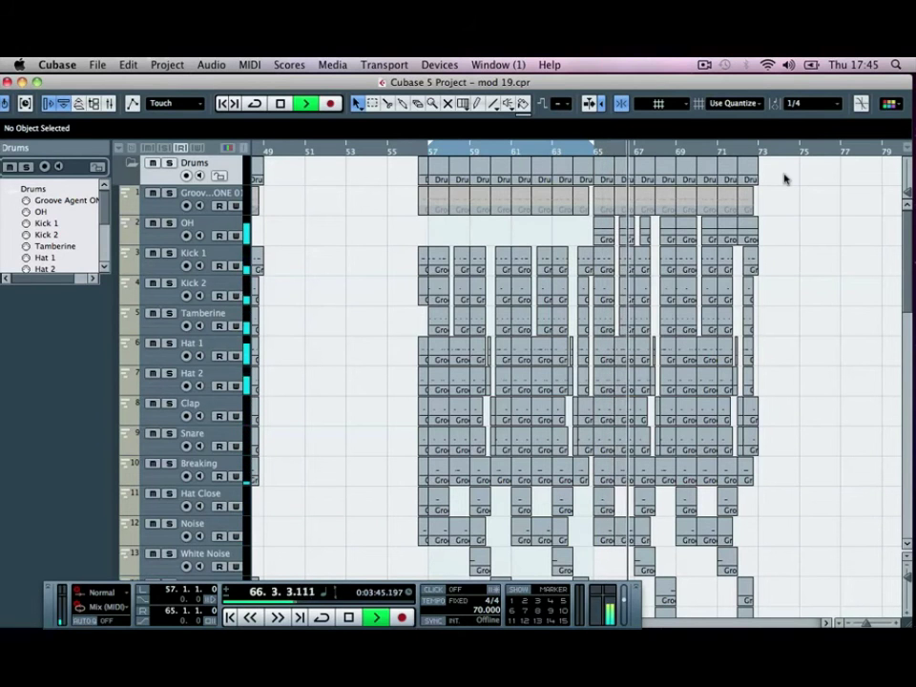
Open the Groove Agent drum part near bar 69 in the Key Editor, then close it.
{"action": "key", "text": "g"}
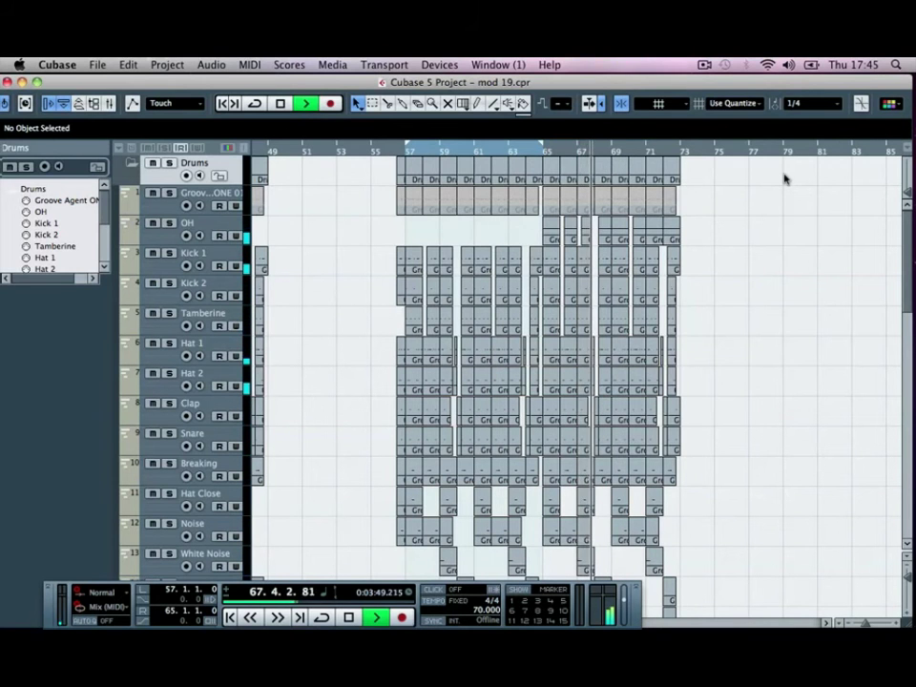
{"action": "double_click", "coordinate": [617, 171]}
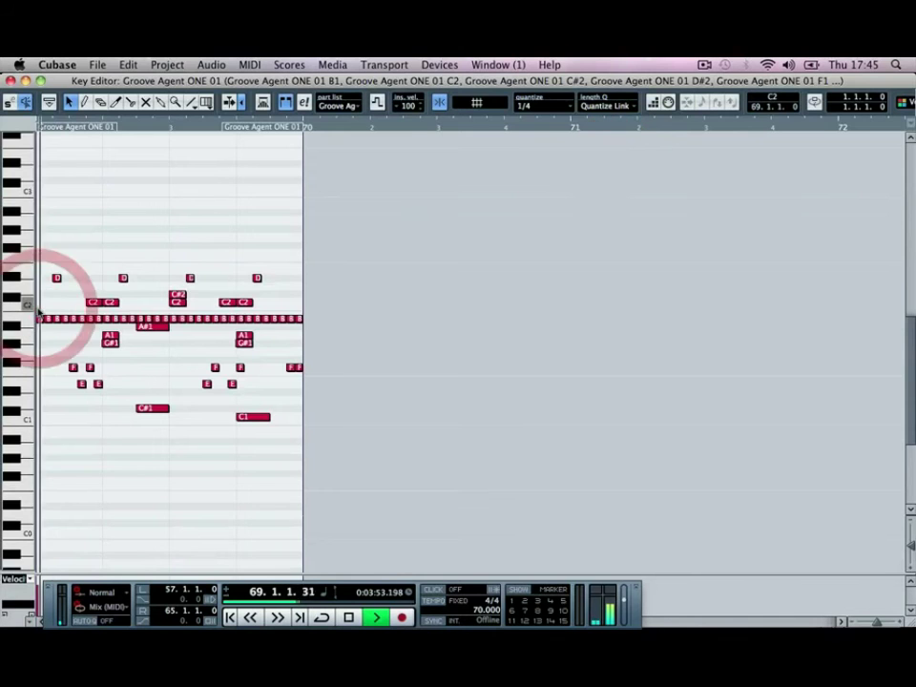
{"action": "left_click", "coordinate": [17, 121]}
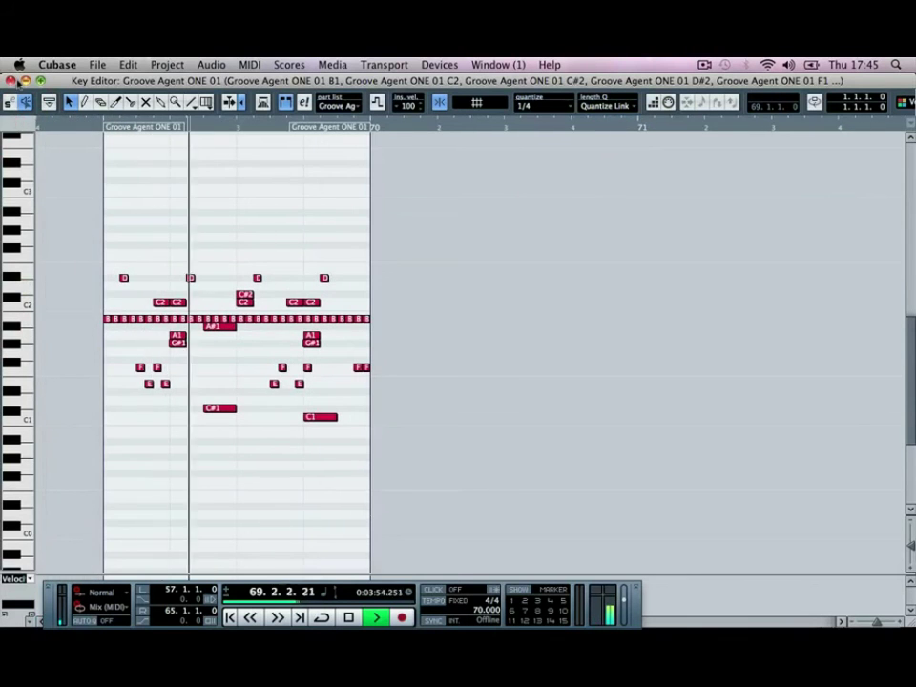
{"action": "key", "text": "Escape"}
Start playback just before bar 66 with the Falling Bass LFO 1 Rate lane in view.
{"action": "left_click", "coordinate": [746, 229]}
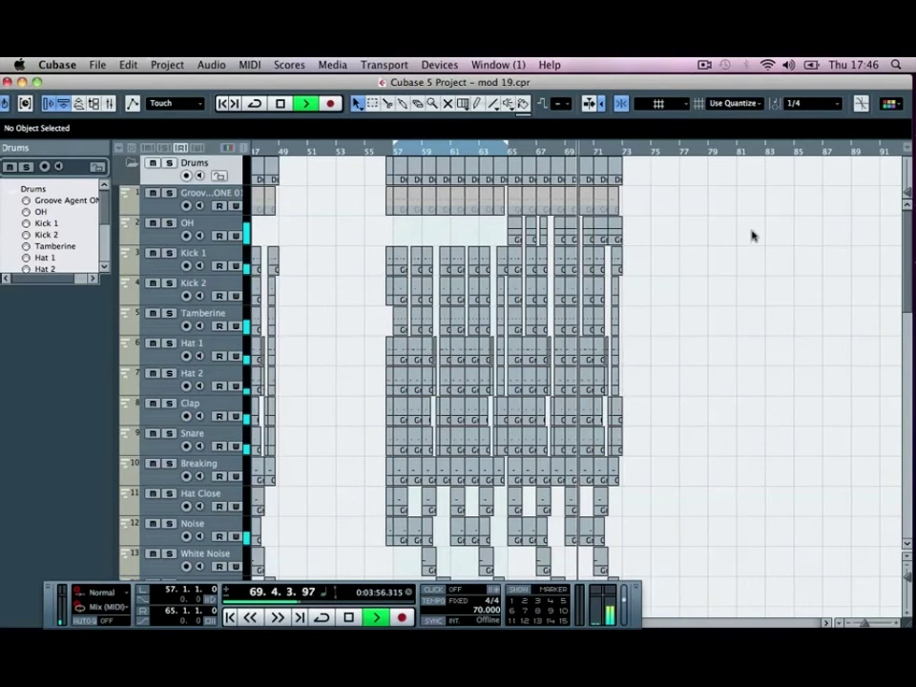
{"action": "scroll", "coordinate": [768, 316], "scroll_direction": "right", "scroll_amount": 3}
{"action": "key", "text": "space"}
{"action": "scroll", "coordinate": [753, 345], "scroll_direction": "down", "scroll_amount": 10}
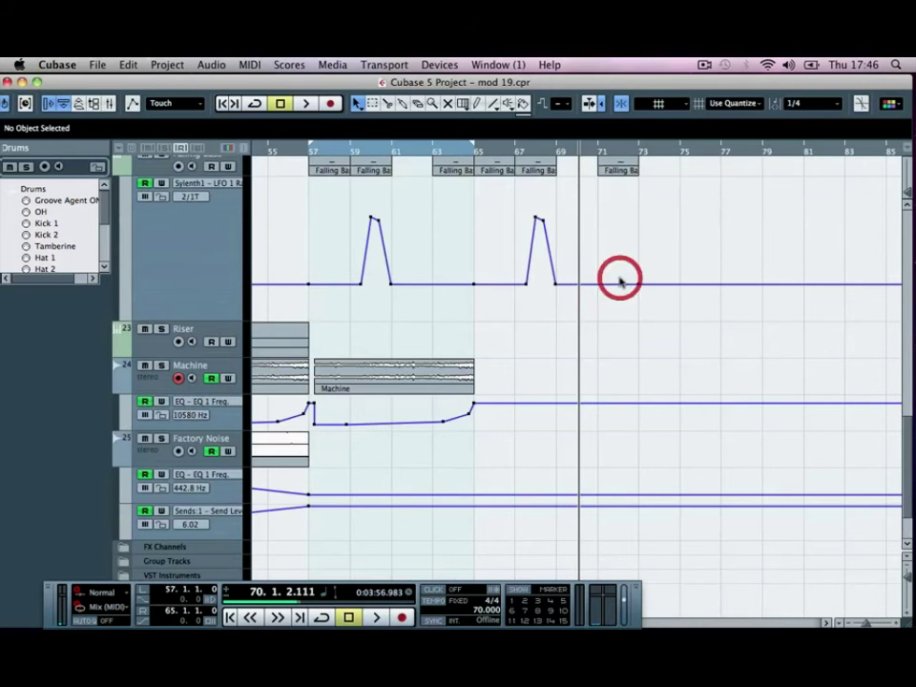
{"action": "left_click", "coordinate": [482, 150]}
{"action": "left_click", "coordinate": [488, 150]}
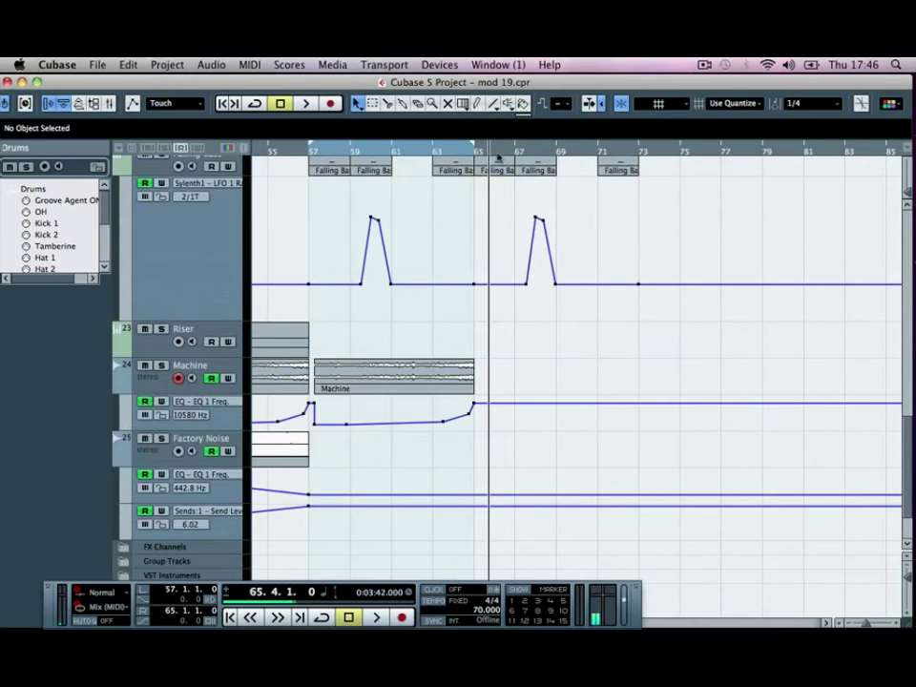
{"action": "key", "text": "space"}
Draw an LFO 1 Rate peak of 69.35 just after bar 66 and audition it.
{"action": "left_click_drag", "start_coordinate": [496, 283], "coordinate": [497, 224]}
{"action": "left_click", "coordinate": [496, 149]}
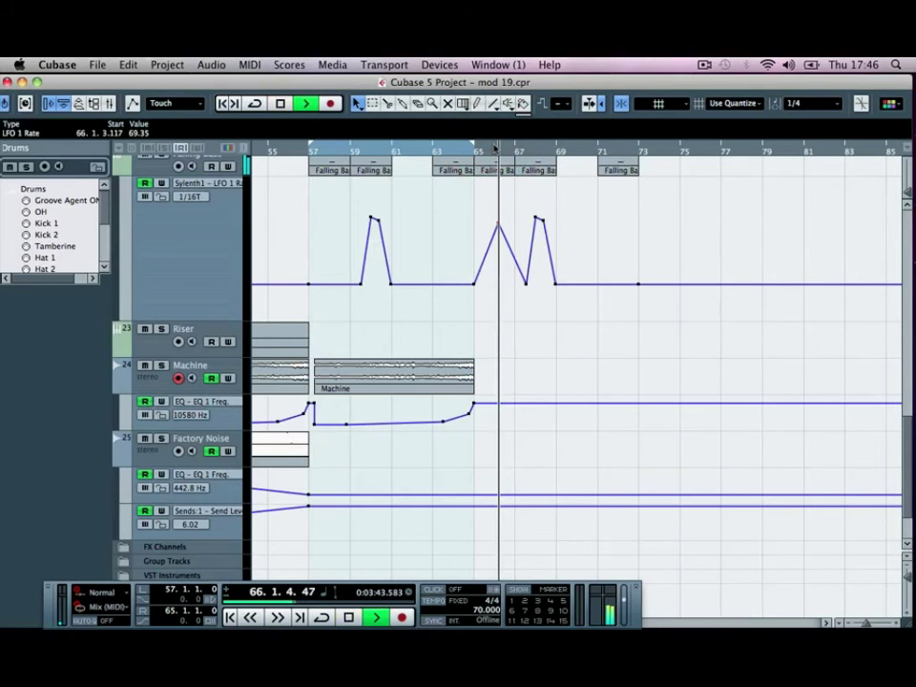
{"action": "left_click", "coordinate": [652, 207]}
{"action": "scroll", "coordinate": [635, 248], "scroll_direction": "up", "scroll_amount": 5}
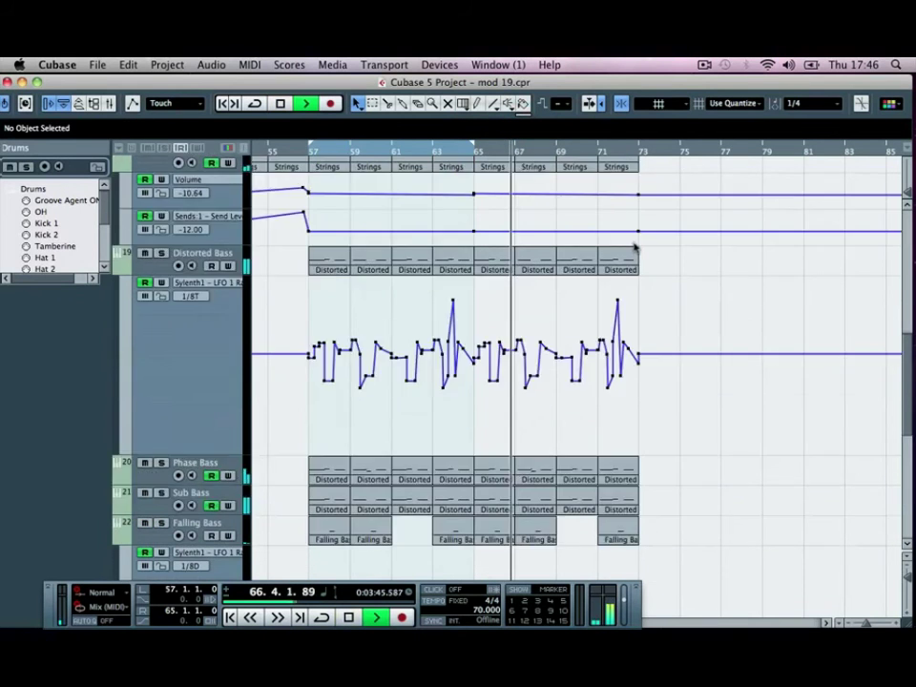
{"action": "scroll", "coordinate": [634, 249], "scroll_direction": "up", "scroll_amount": 5}
{"action": "key", "text": "g"}
{"action": "key", "text": "g"}
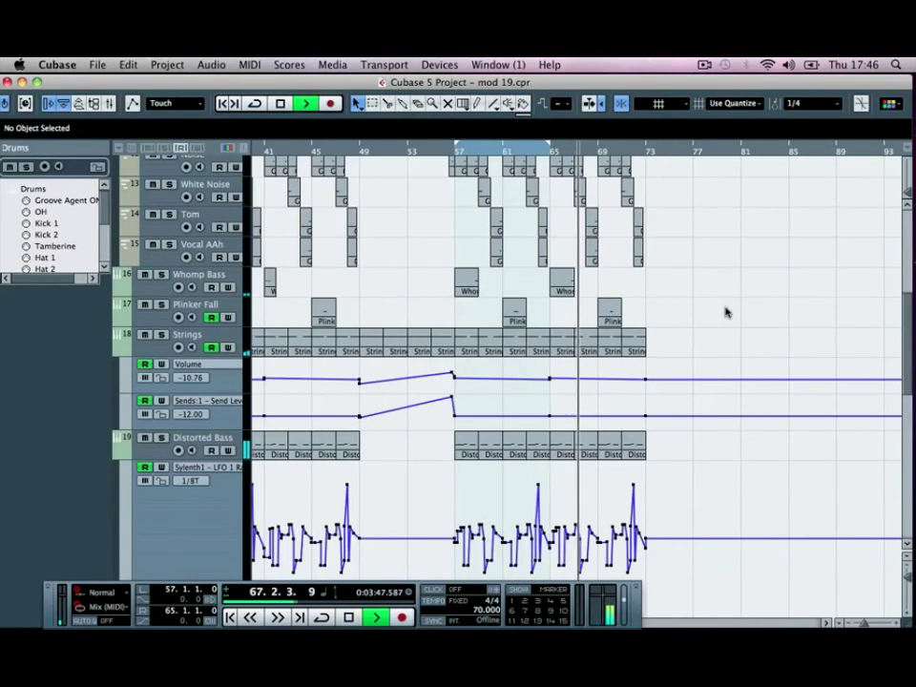
{"action": "key", "text": "space"}
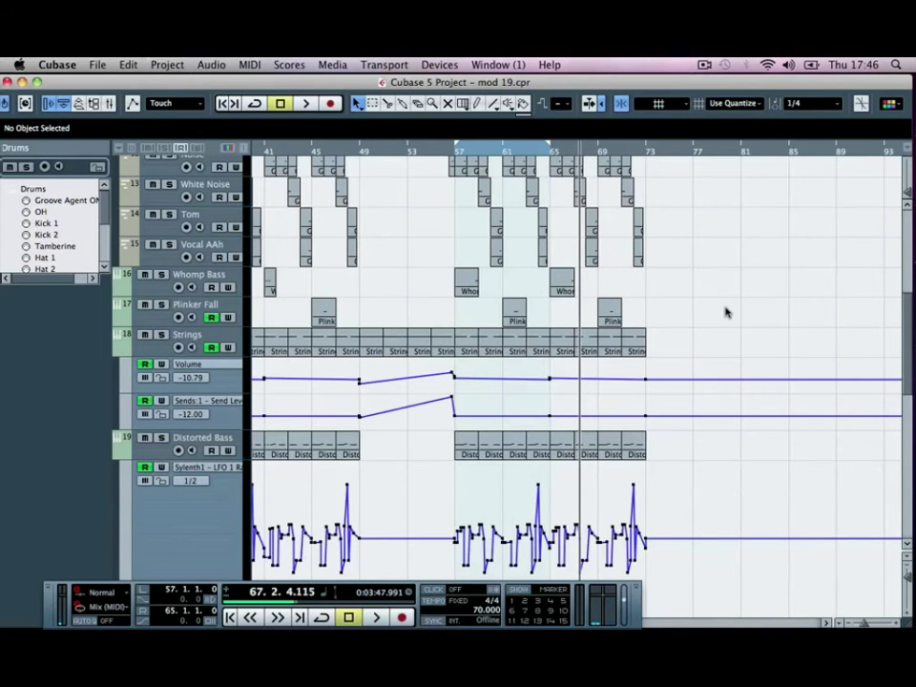
{"action": "scroll", "coordinate": [720, 307], "scroll_direction": "up", "scroll_amount": 10}
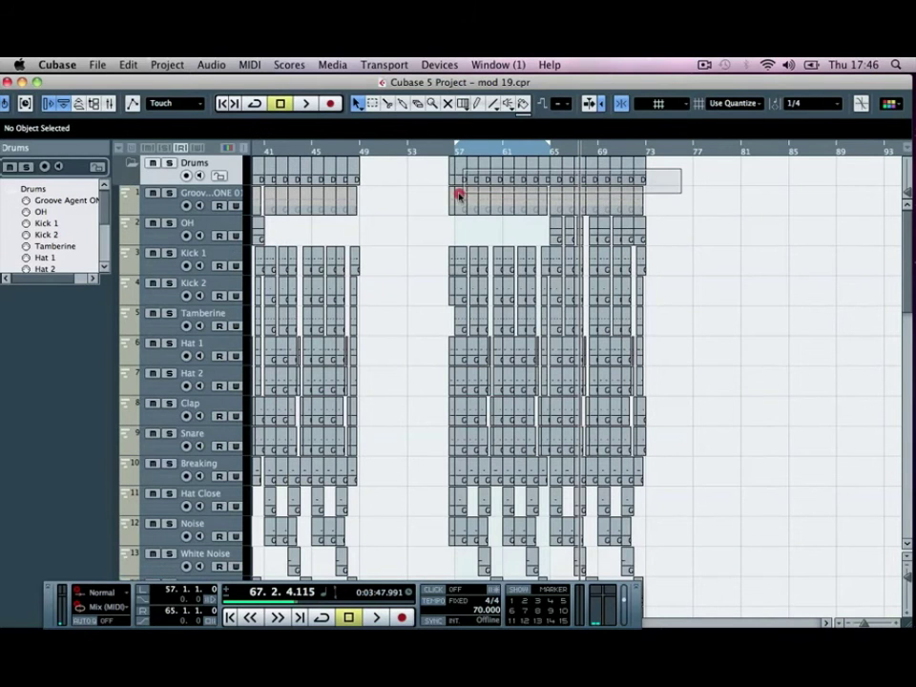
Select every event in the bar 57–73 loop range and Alt-drag a copy to start at bar 73.
{"action": "left_click_drag", "start_coordinate": [452, 193], "coordinate": [454, 181]}
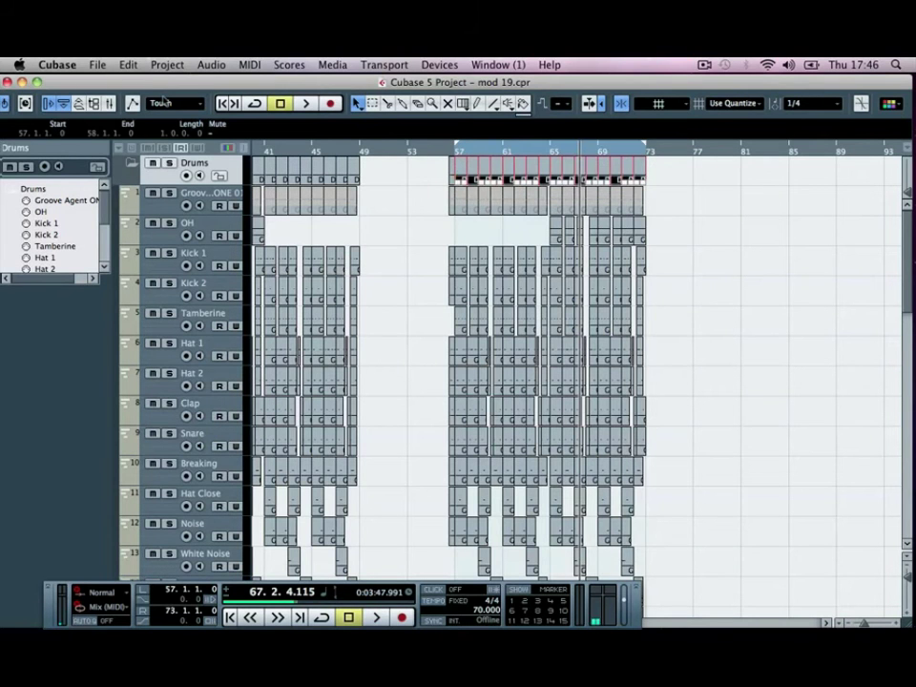
{"action": "left_click", "coordinate": [128, 64]}
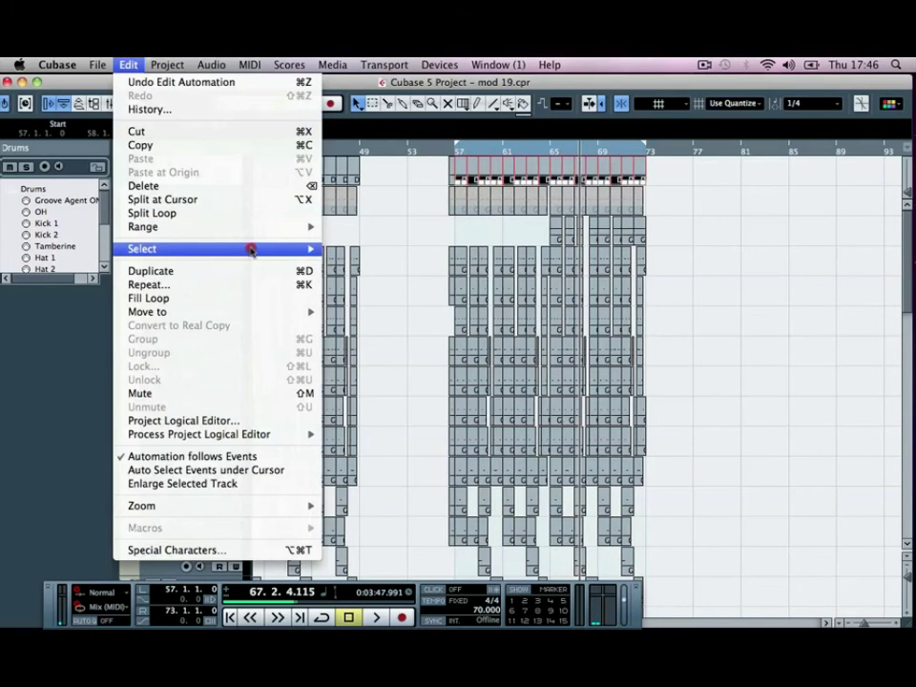
{"action": "mouse_move", "coordinate": [249, 248]}
{"action": "left_click", "coordinate": [443, 288]}
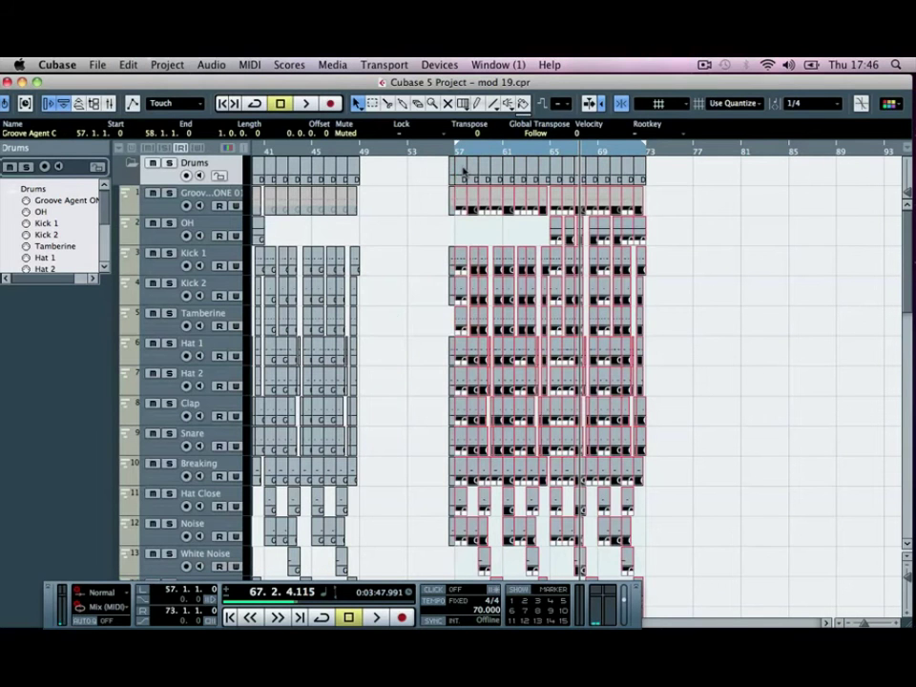
{"action": "left_click_drag", "start_coordinate": [464, 170], "coordinate": [650, 194]}
{"action": "left_click", "coordinate": [854, 194]}
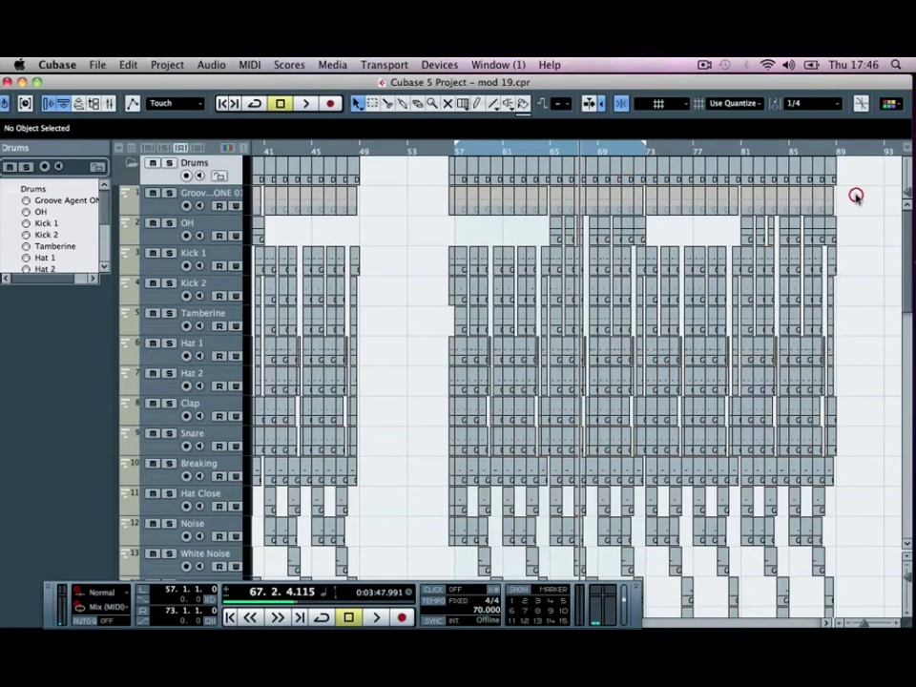
{"action": "scroll", "coordinate": [855, 199], "scroll_direction": "down", "scroll_amount": 8}
{"action": "scroll", "coordinate": [856, 198], "scroll_direction": "down", "scroll_amount": 5}
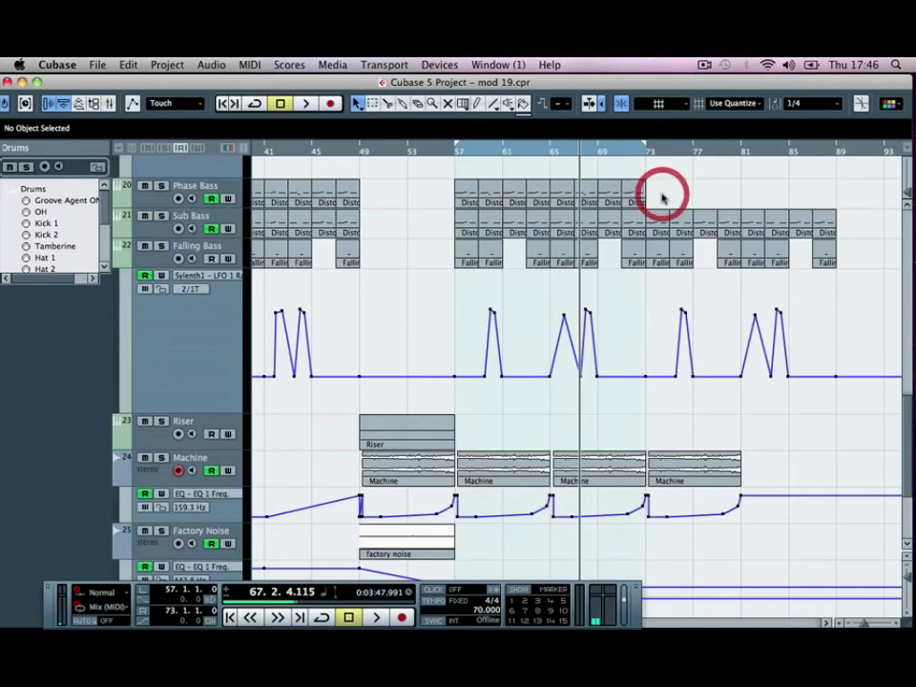
Delete the Distorted Bass parts after bar 73 and play back from just before bar 73.
{"action": "scroll", "coordinate": [663, 196], "scroll_direction": "up", "scroll_amount": 6}
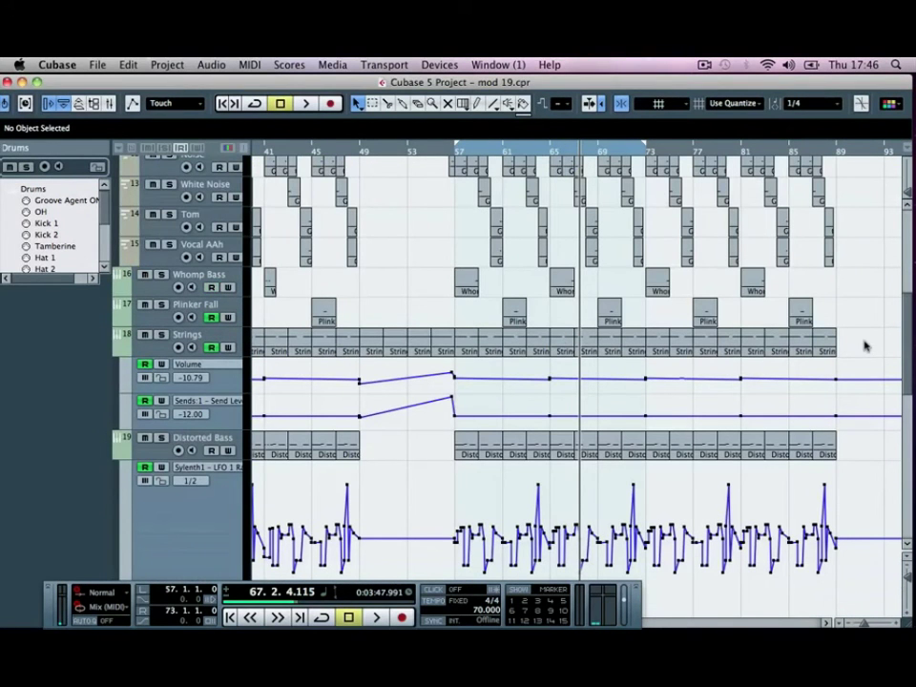
{"action": "left_click_drag", "start_coordinate": [863, 442], "coordinate": [658, 445]}
{"action": "key", "text": "Delete"}
{"action": "left_click", "coordinate": [640, 152]}
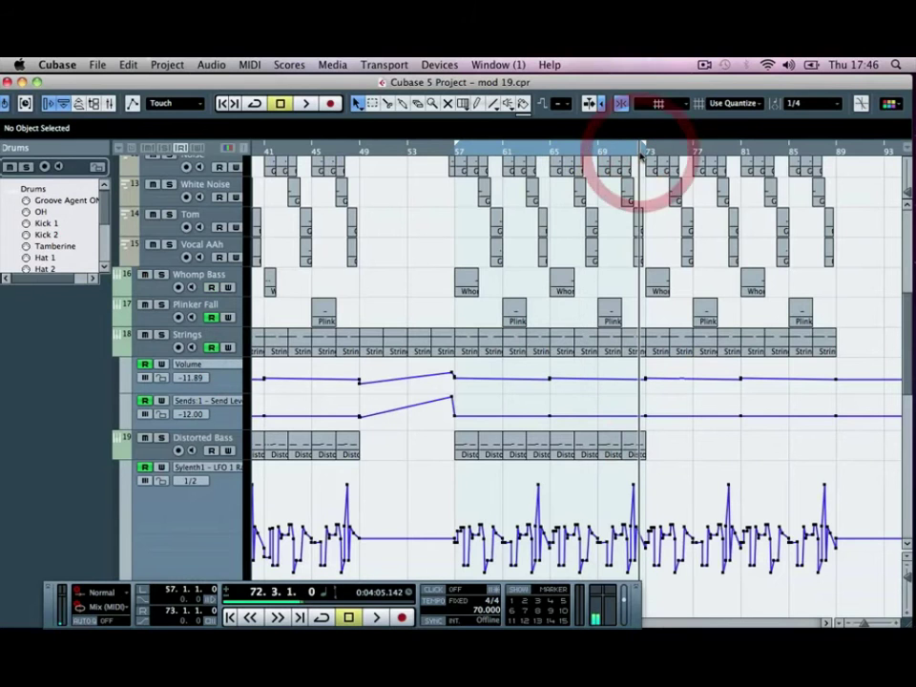
{"action": "key", "text": "space"}
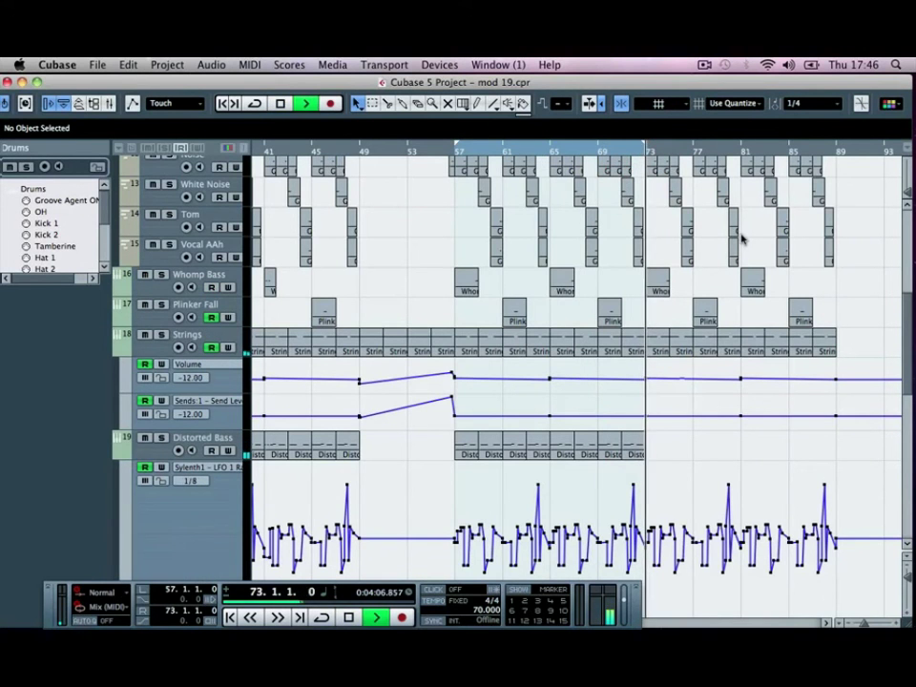
Delete the OH and Kick 1 parts after bar 73.
{"action": "left_click", "coordinate": [672, 442]}
{"action": "scroll", "coordinate": [673, 448], "scroll_direction": "up", "scroll_amount": 10}
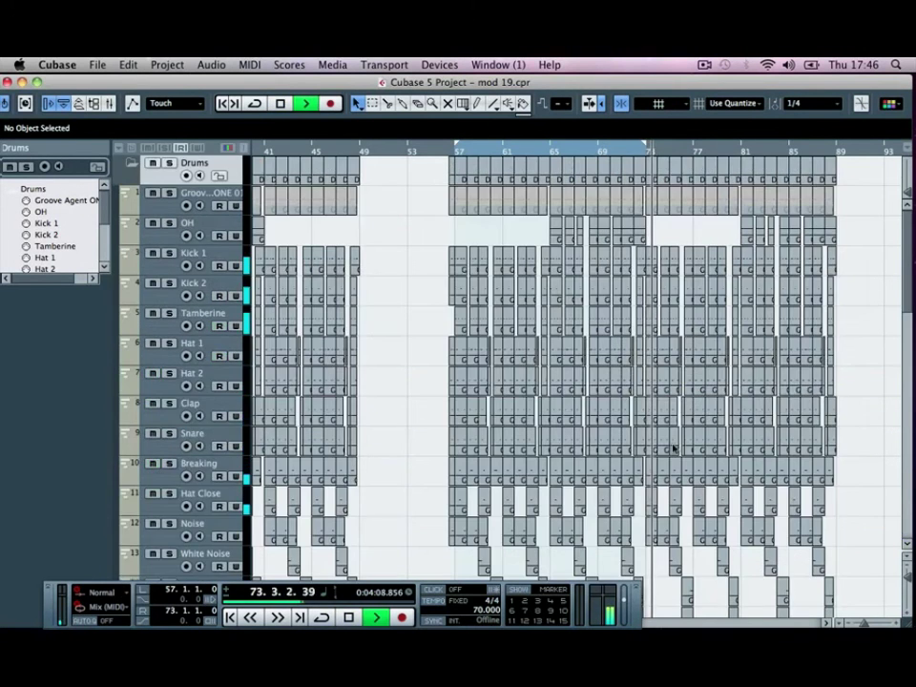
{"action": "scroll", "coordinate": [672, 447], "scroll_direction": "right", "scroll_amount": 5}
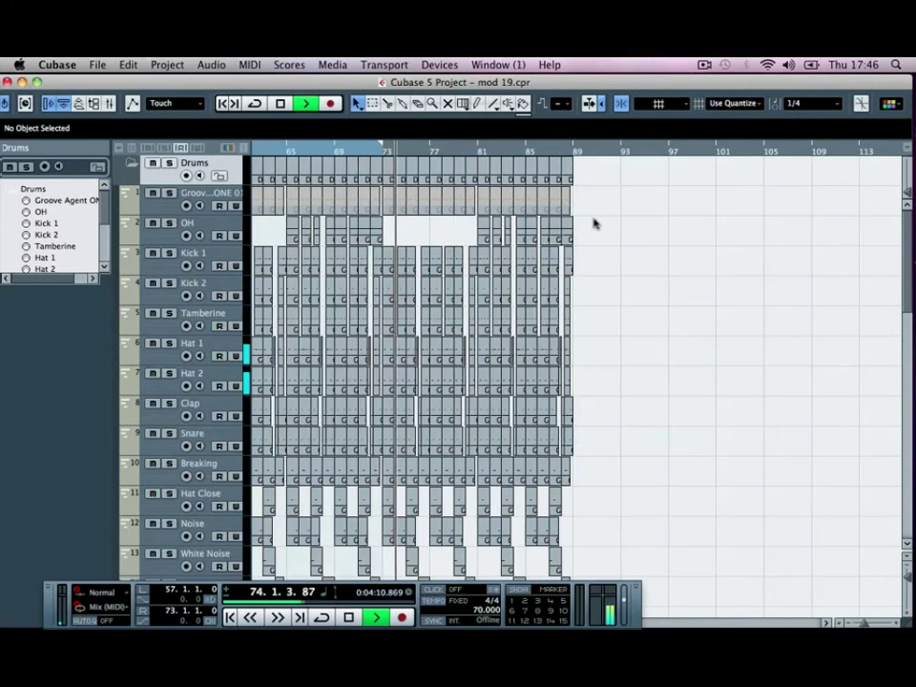
{"action": "left_click_drag", "start_coordinate": [620, 223], "coordinate": [460, 229]}
{"action": "key", "text": "Delete"}
{"action": "left_click_drag", "start_coordinate": [392, 240], "coordinate": [578, 268]}
{"action": "key", "text": "Delete"}
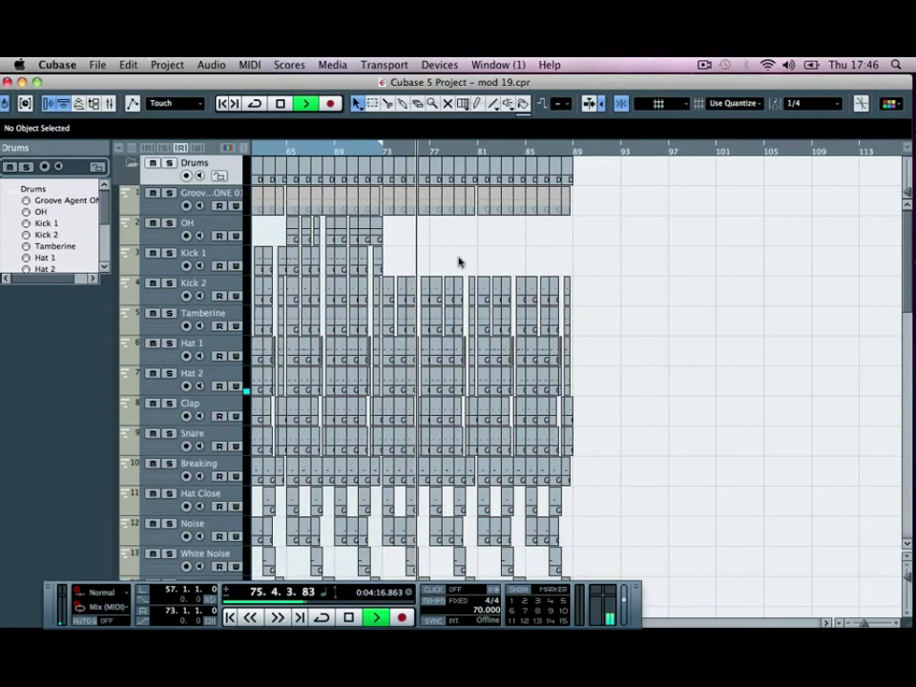
Delete the Machine parts after bar 73, including the one near bar 77.
{"action": "scroll", "coordinate": [458, 262], "scroll_direction": "down", "scroll_amount": 15}
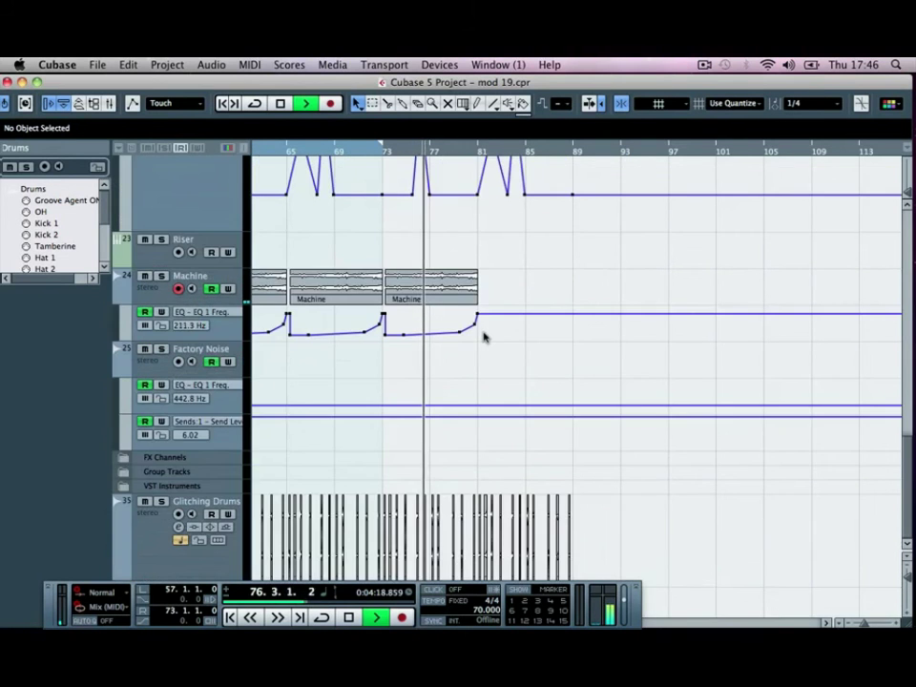
{"action": "left_click", "coordinate": [427, 276]}
{"action": "key", "text": "Delete"}
{"action": "scroll", "coordinate": [426, 277], "scroll_direction": "left", "scroll_amount": 15}
{"action": "scroll", "coordinate": [426, 277], "scroll_direction": "right", "scroll_amount": 13}
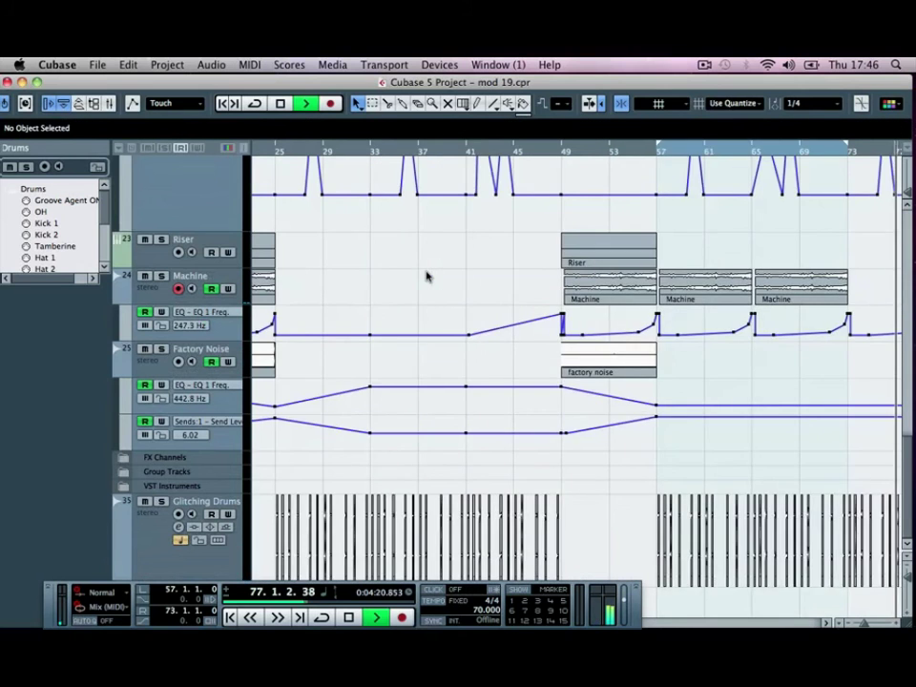
{"action": "left_click", "coordinate": [341, 273]}
{"action": "key", "text": "Delete"}
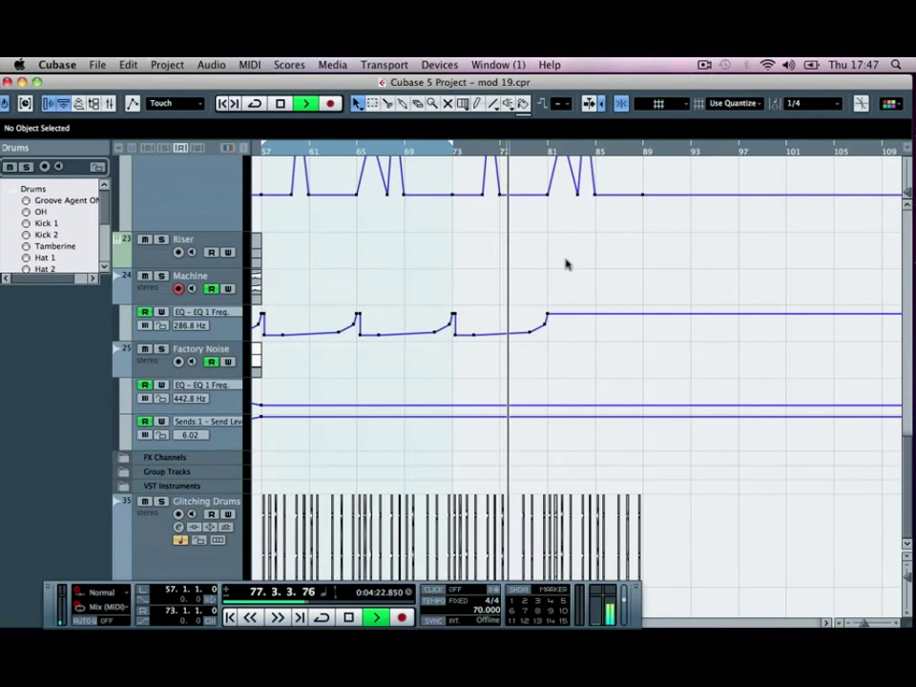
{"action": "scroll", "coordinate": [566, 264], "scroll_direction": "up", "scroll_amount": 15}
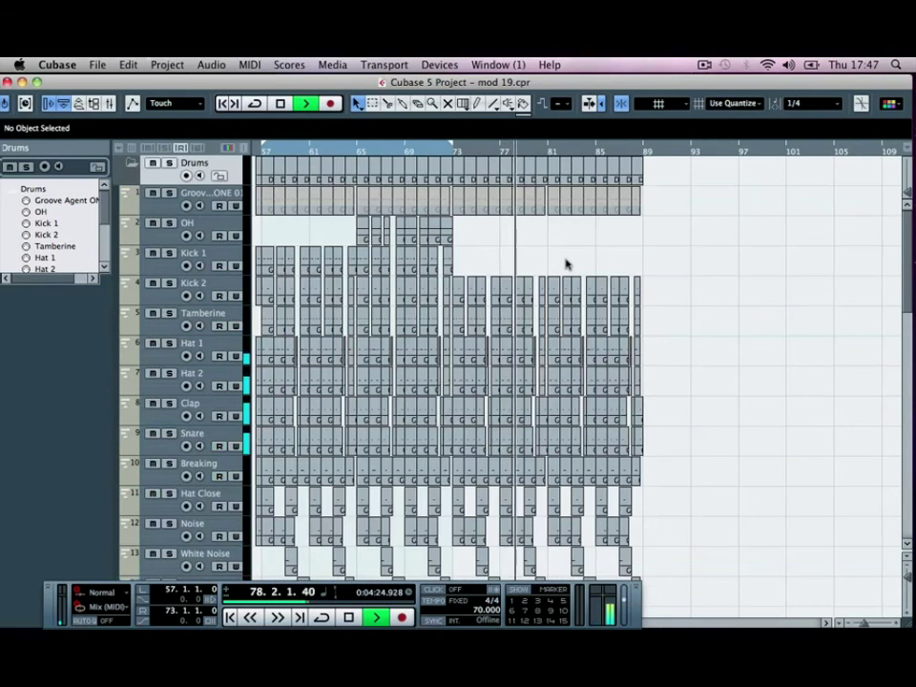
{"action": "scroll", "coordinate": [566, 263], "scroll_direction": "down", "scroll_amount": 15}
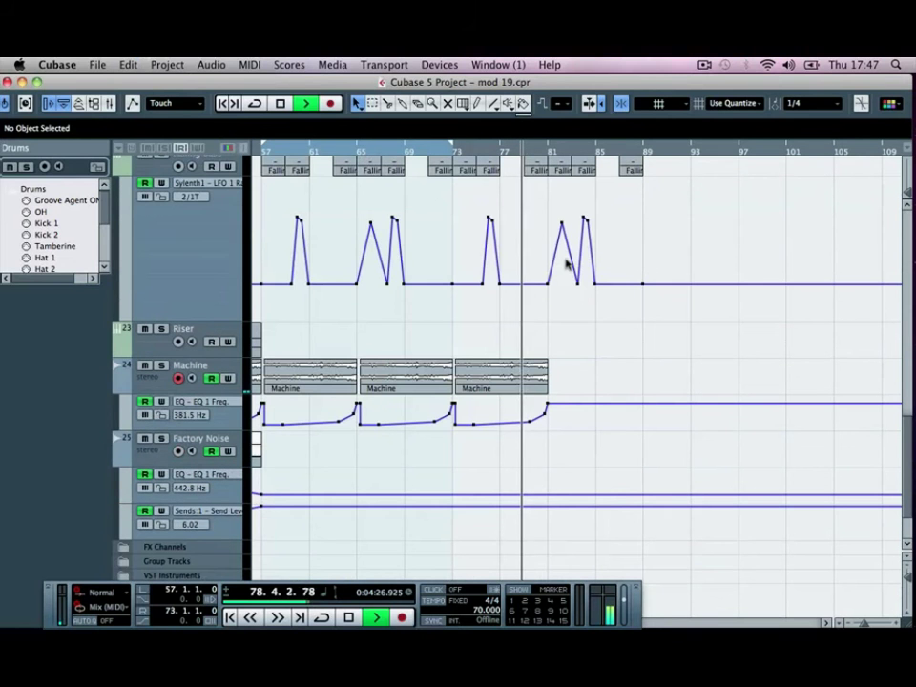
{"action": "left_click_drag", "start_coordinate": [593, 341], "coordinate": [333, 376]}
{"action": "key", "text": "Delete"}
{"action": "scroll", "coordinate": [491, 374], "scroll_direction": "up", "scroll_amount": 15}
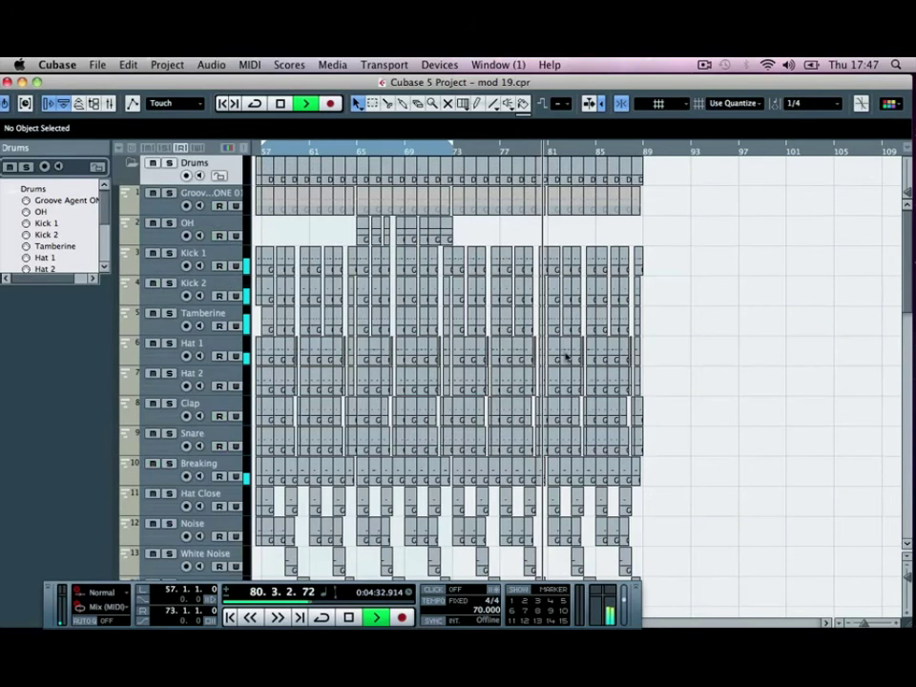
Keep Kick 1 for bars 73–89, delete the Tamberine events there, and stop at the song's end.
{"action": "left_click_drag", "start_coordinate": [678, 241], "coordinate": [449, 261]}
{"action": "key", "text": "Delete"}
{"action": "key", "text": "ctrl+z"}
{"action": "left_click_drag", "start_coordinate": [643, 324], "coordinate": [458, 321]}
{"action": "key", "text": "Delete"}
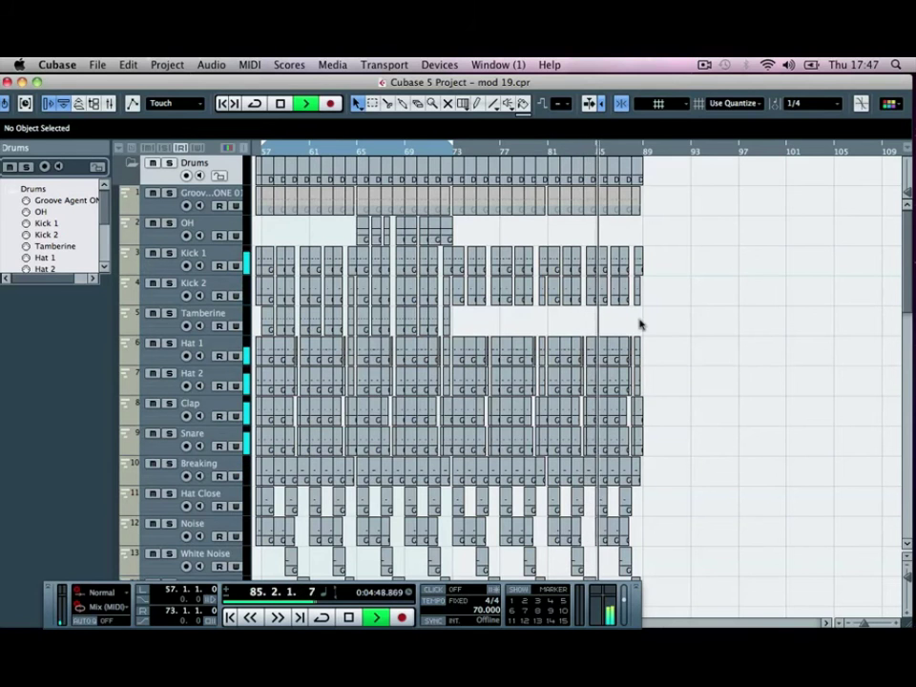
{"action": "scroll", "coordinate": [666, 319], "scroll_direction": "down", "scroll_amount": 10}
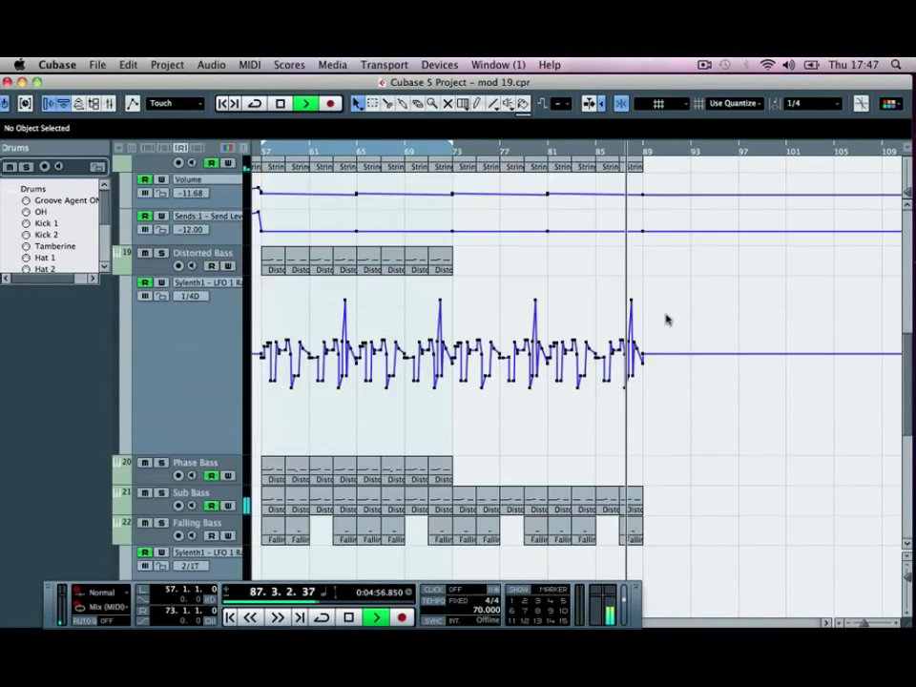
{"action": "scroll", "coordinate": [666, 320], "scroll_direction": "down", "scroll_amount": 5}
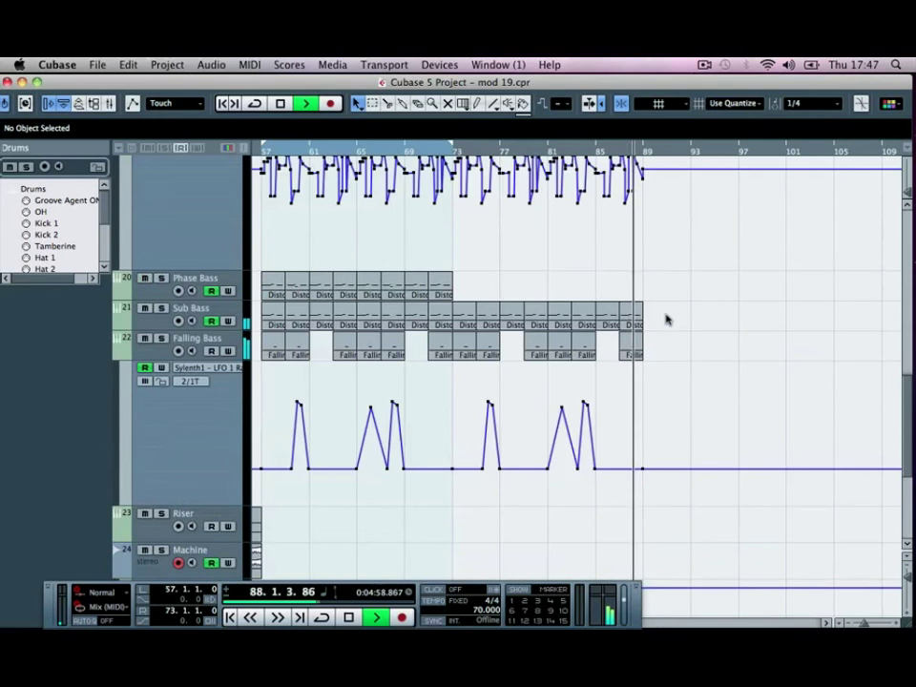
{"action": "scroll", "coordinate": [666, 319], "scroll_direction": "up", "scroll_amount": 15}
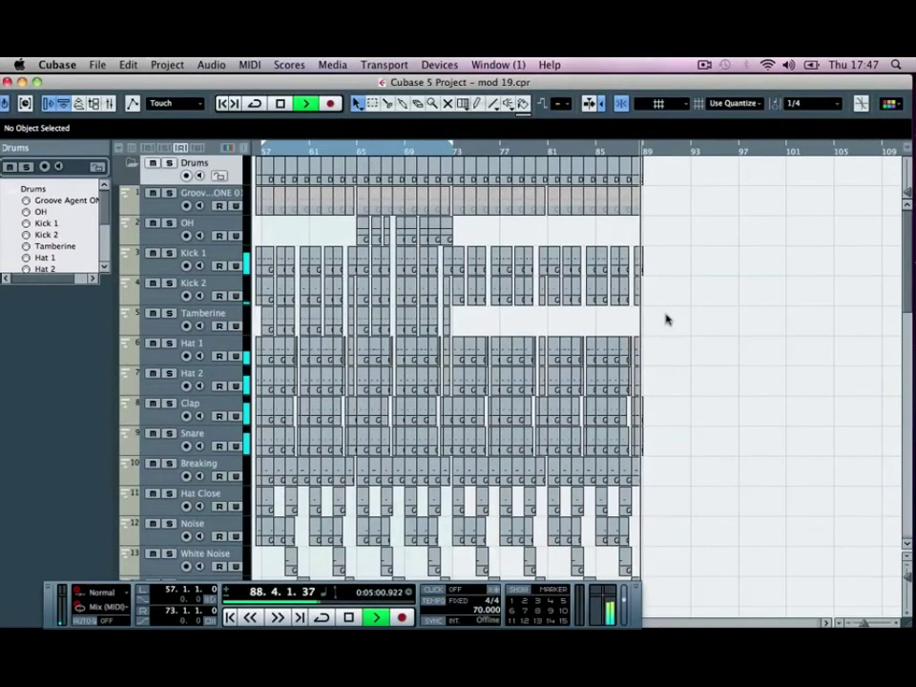
{"action": "key", "text": "space"}
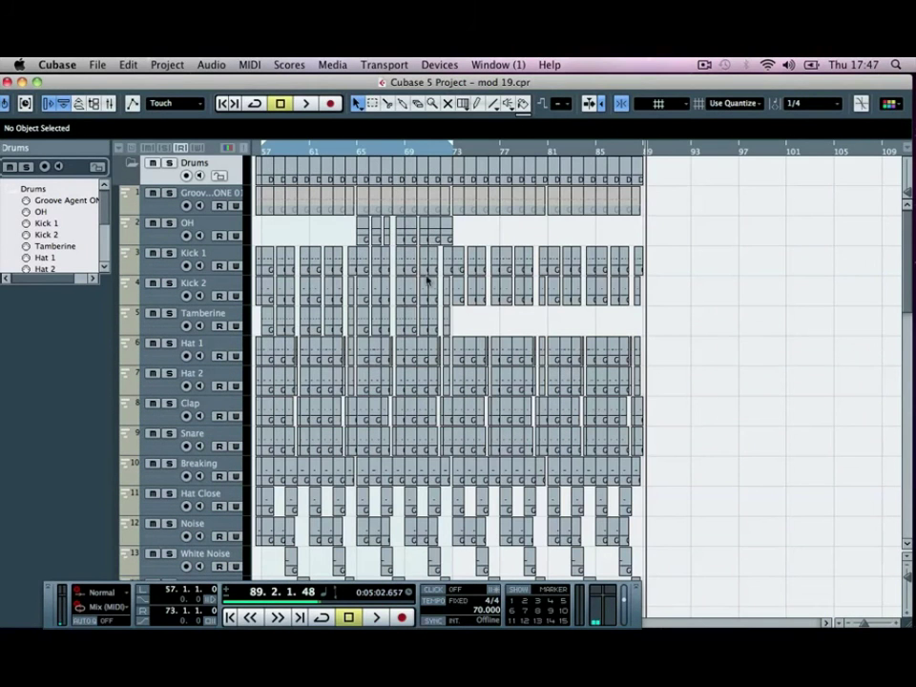
Collapse the Drums folder and Falling Bass automation lane, then zoom out to show the full arrangement.
{"action": "scroll", "coordinate": [588, 337], "scroll_direction": "down", "scroll_amount": 10}
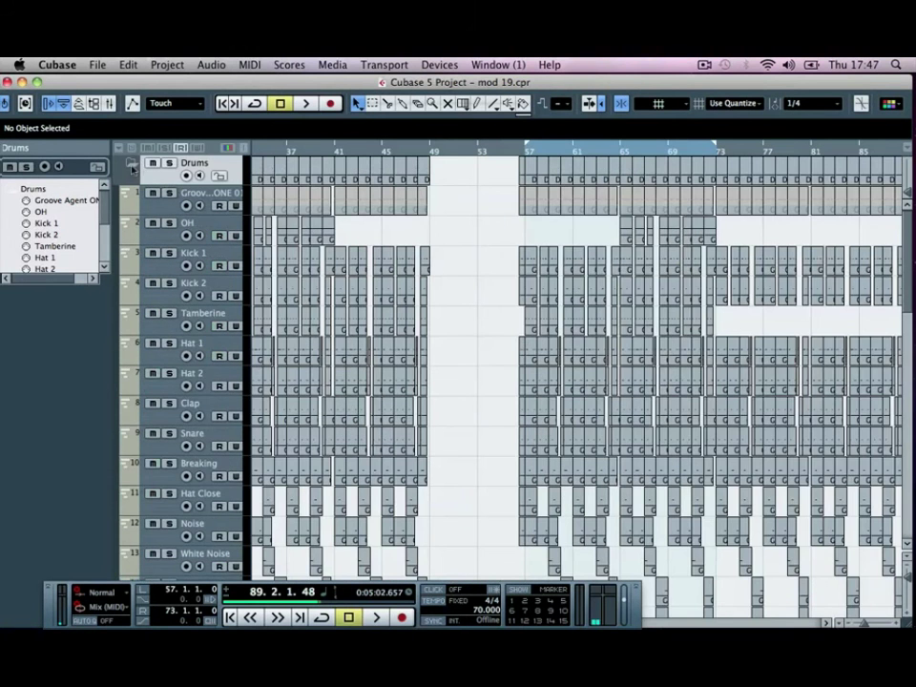
{"action": "left_click", "coordinate": [133, 168]}
{"action": "scroll", "coordinate": [719, 333], "scroll_direction": "down", "scroll_amount": 5}
{"action": "scroll", "coordinate": [721, 335], "scroll_direction": "down", "scroll_amount": 4}
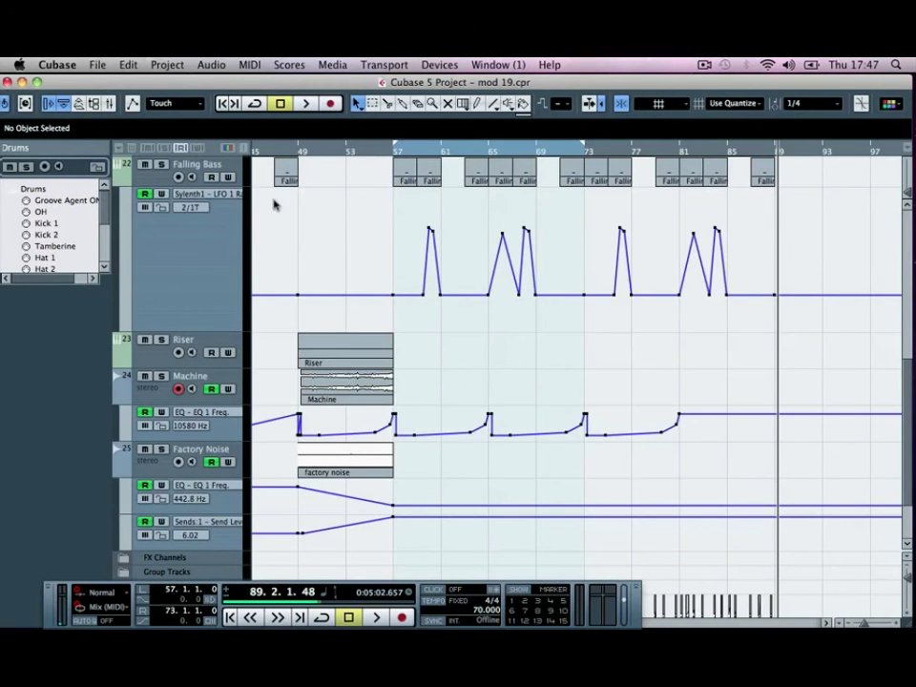
{"action": "left_click", "coordinate": [122, 177]}
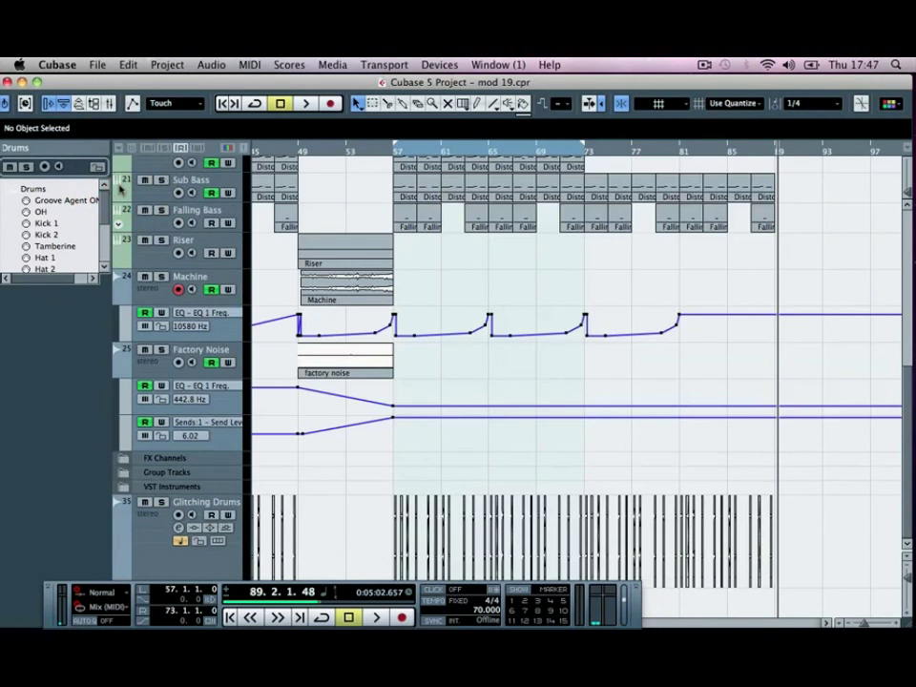
{"action": "key", "text": "g"}
{"action": "key", "text": "g"}
{"action": "key", "text": "g"}
{"action": "key", "text": "g"}
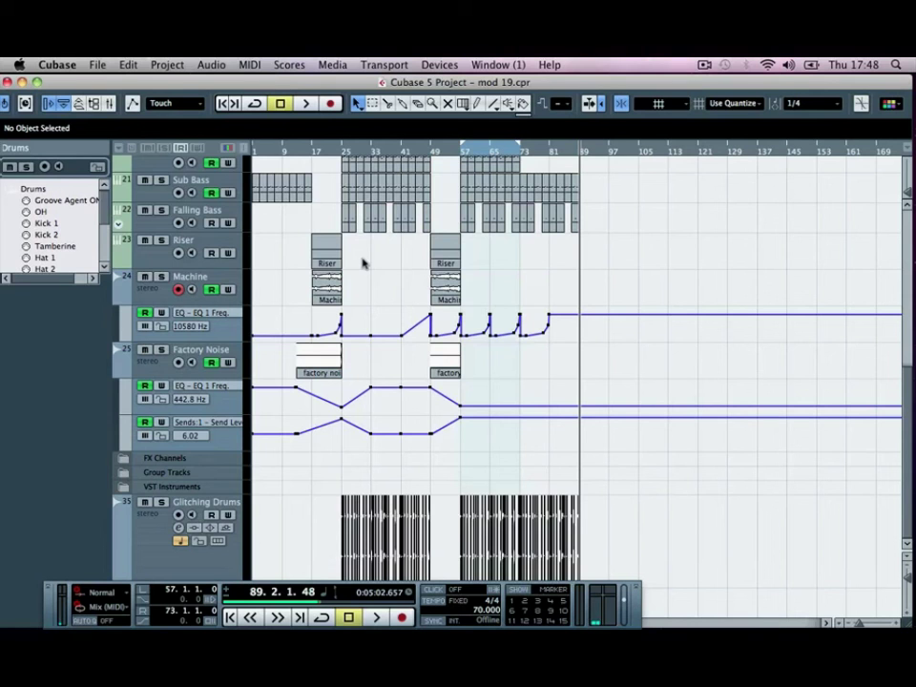
{"action": "left_click", "coordinate": [515, 286]}
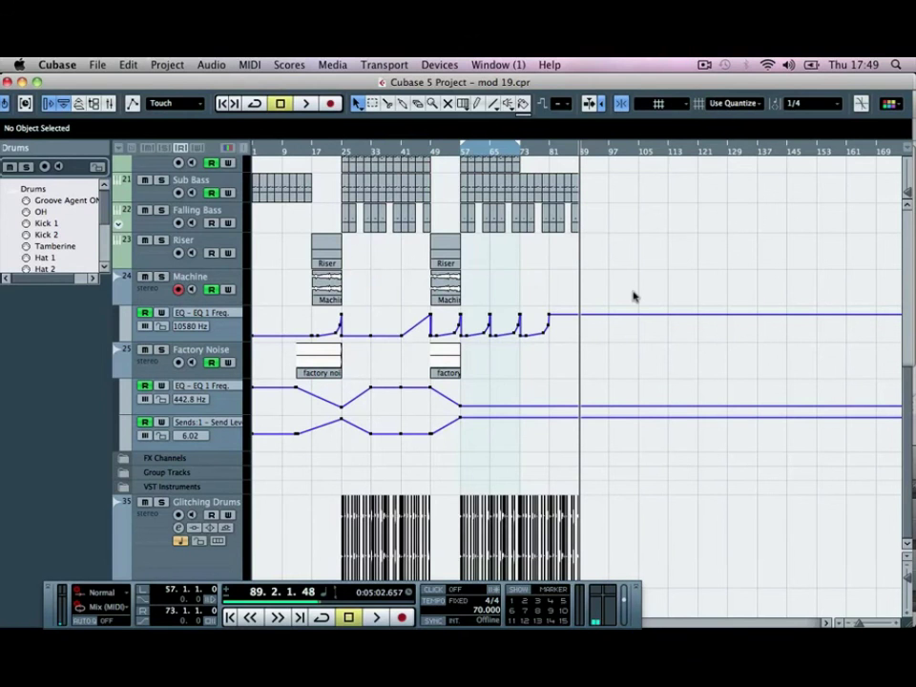
{"action": "scroll", "coordinate": [633, 296], "scroll_direction": "up", "scroll_amount": 6}
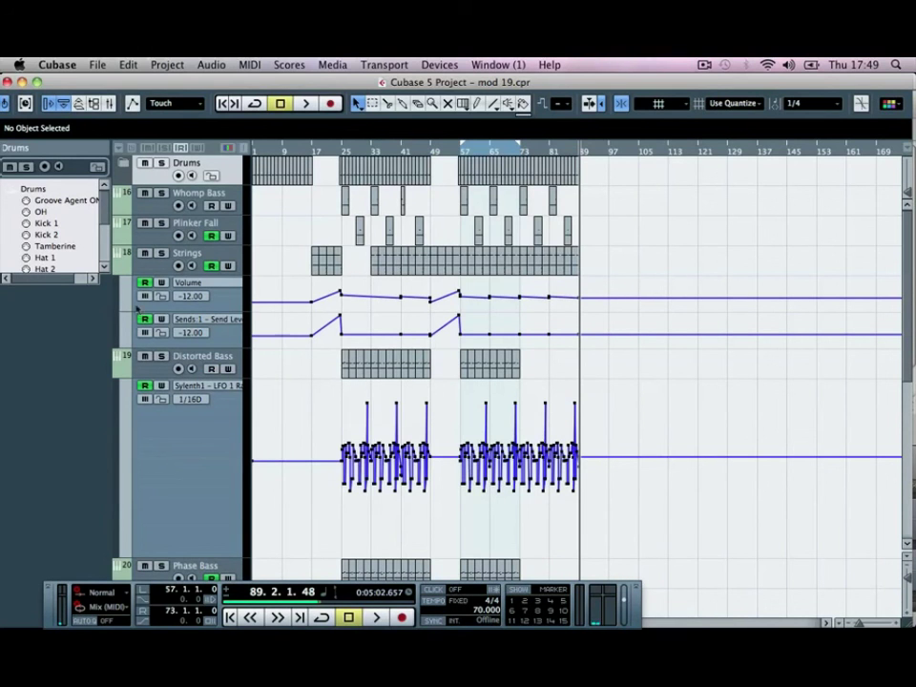
Duplicate the Distorted Bass track and delete all parts on the copy.
{"action": "left_click", "coordinate": [144, 367]}
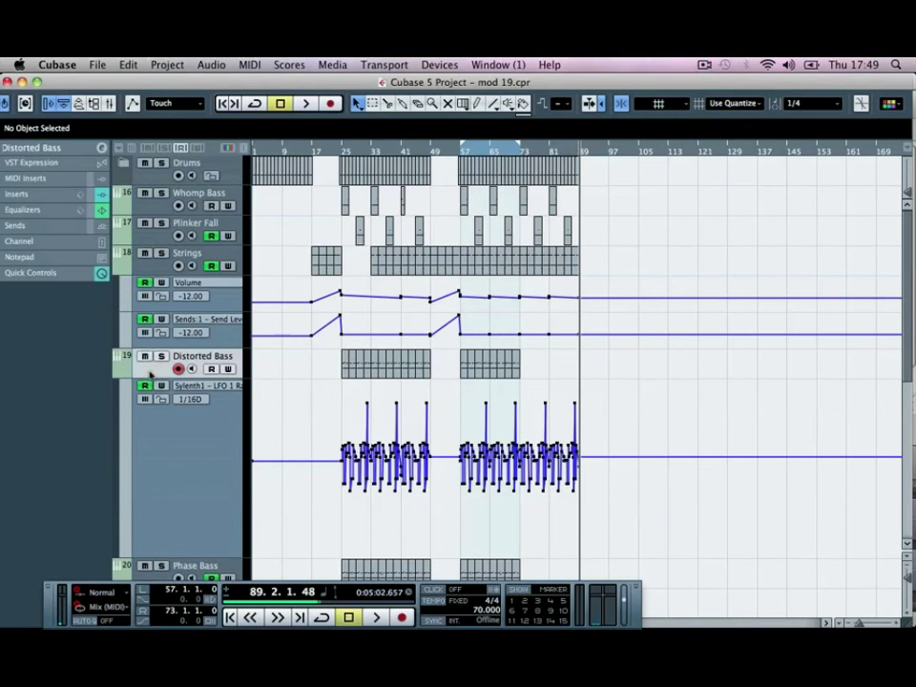
{"action": "left_click", "coordinate": [140, 372]}
{"action": "right_click", "coordinate": [141, 372]}
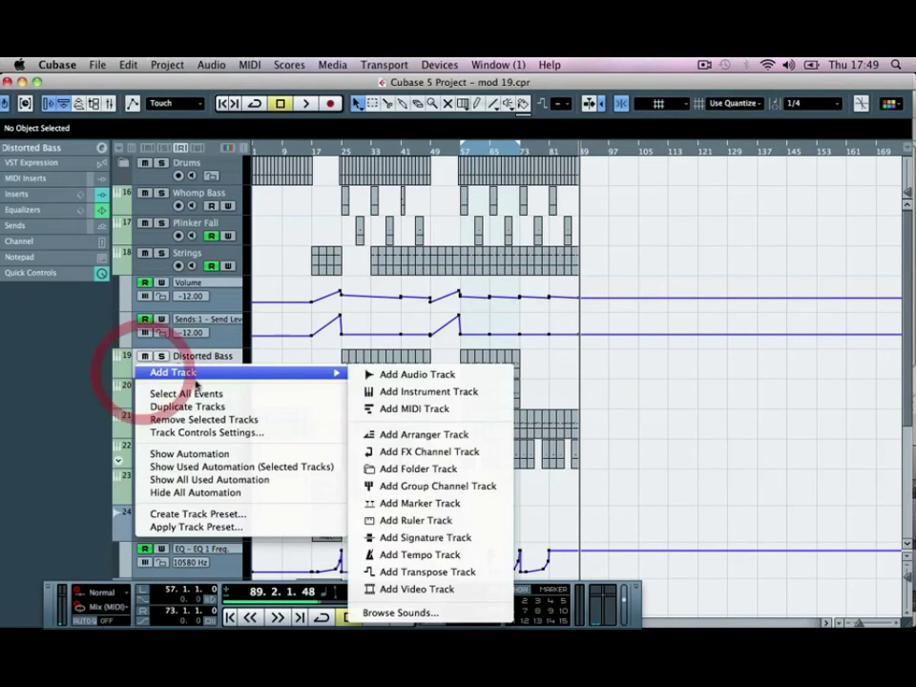
{"action": "left_click", "coordinate": [188, 406]}
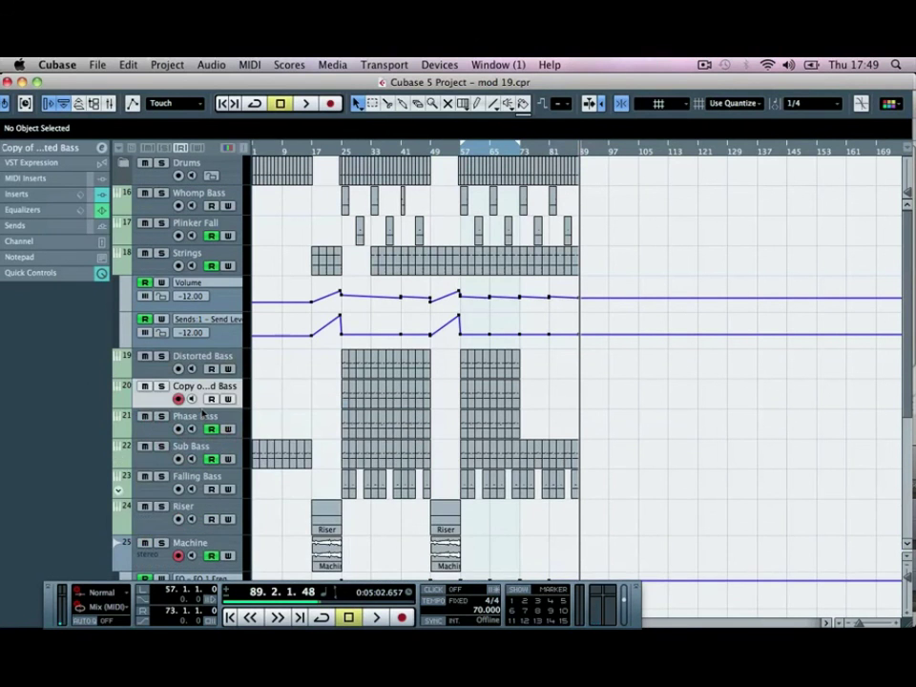
{"action": "left_click_drag", "start_coordinate": [304, 404], "coordinate": [510, 400]}
{"action": "key", "text": "Delete"}
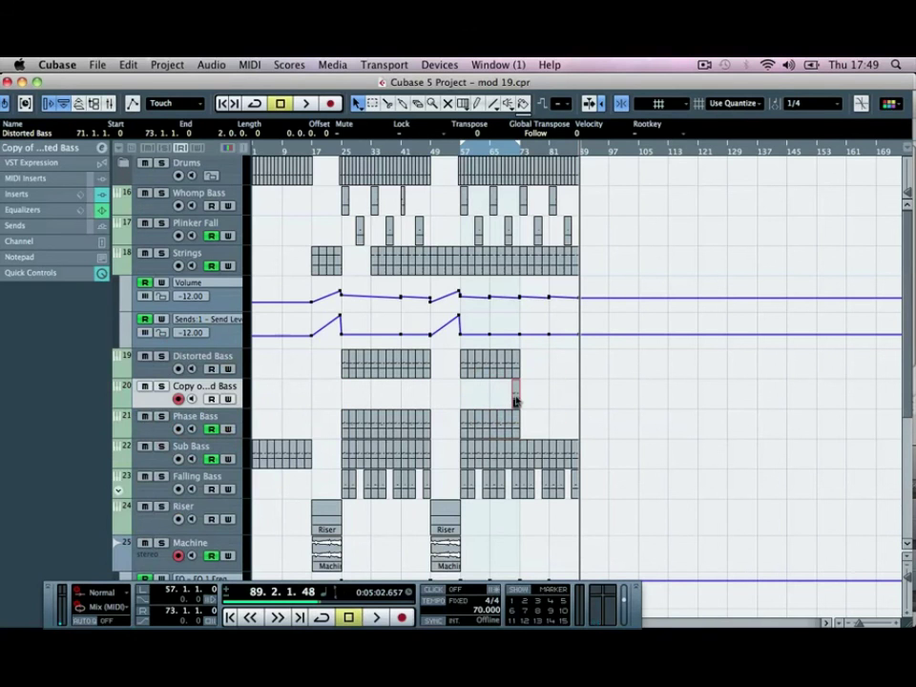
{"action": "key", "text": "Delete"}
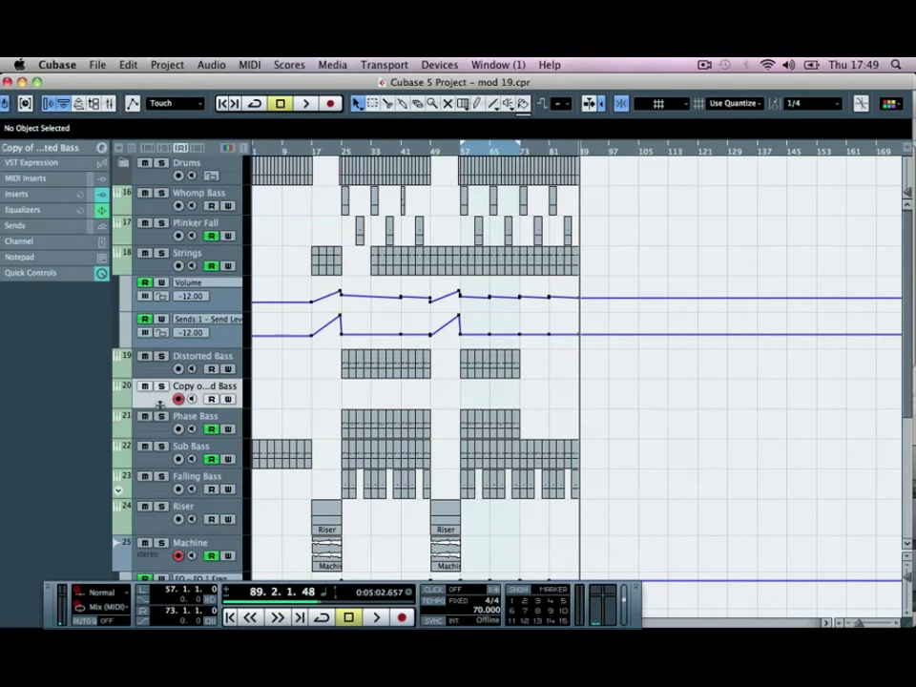
Show the Virtual Keyboard, play a test note, and open the copy's Sylenth1 editor.
{"action": "key", "text": "alt+k"}
{"action": "key", "text": "e"}
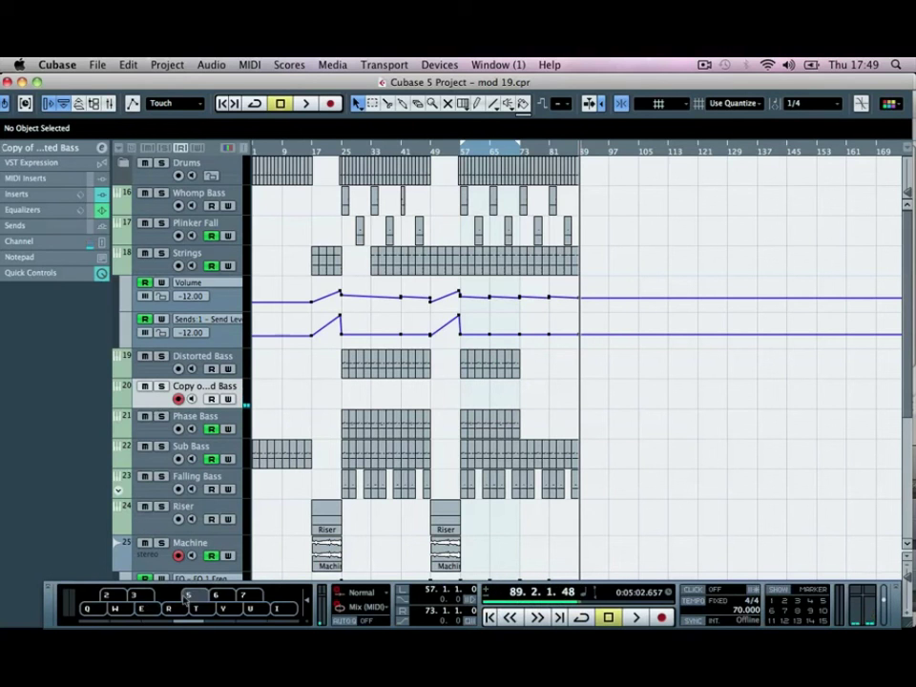
{"action": "key", "text": "e"}
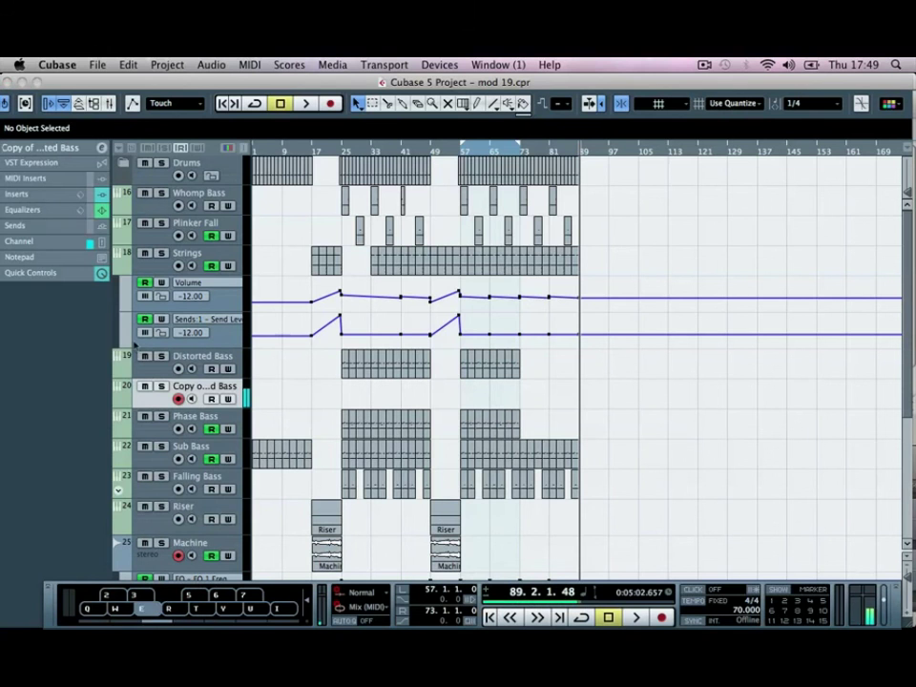
{"action": "left_click", "coordinate": [84, 150]}
{"action": "left_click", "coordinate": [97, 283]}
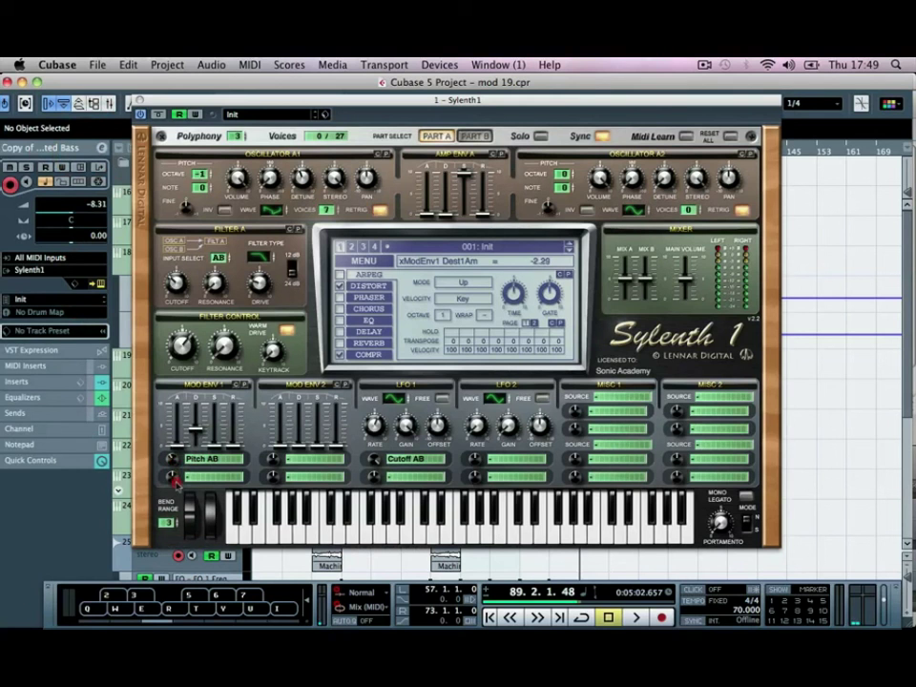
Tune Mod Envelope 1's pitch amount (to -1.81) and set its decay to 5.92, auditioning test notes.
{"action": "key", "text": "w"}
{"action": "mouse_move", "coordinate": [173, 477]}
{"action": "left_mouse_down"}
{"action": "mouse_move", "coordinate": [176, 484]}
{"action": "mouse_move", "coordinate": [171, 457]}
{"action": "left_mouse_up"}
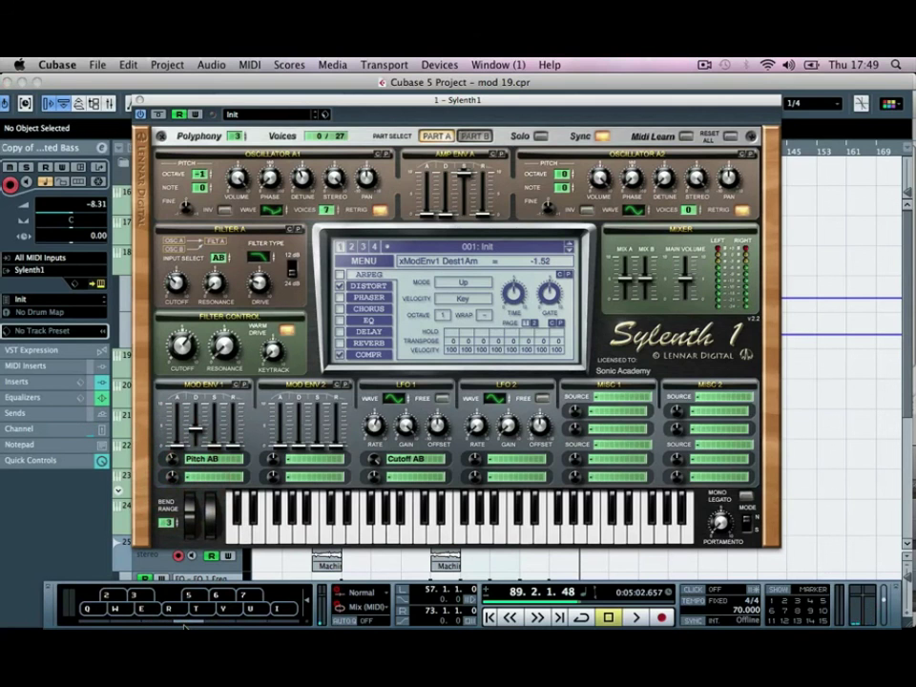
{"action": "key", "text": "w"}
{"action": "left_click_drag", "start_coordinate": [169, 457], "coordinate": [169, 460]}
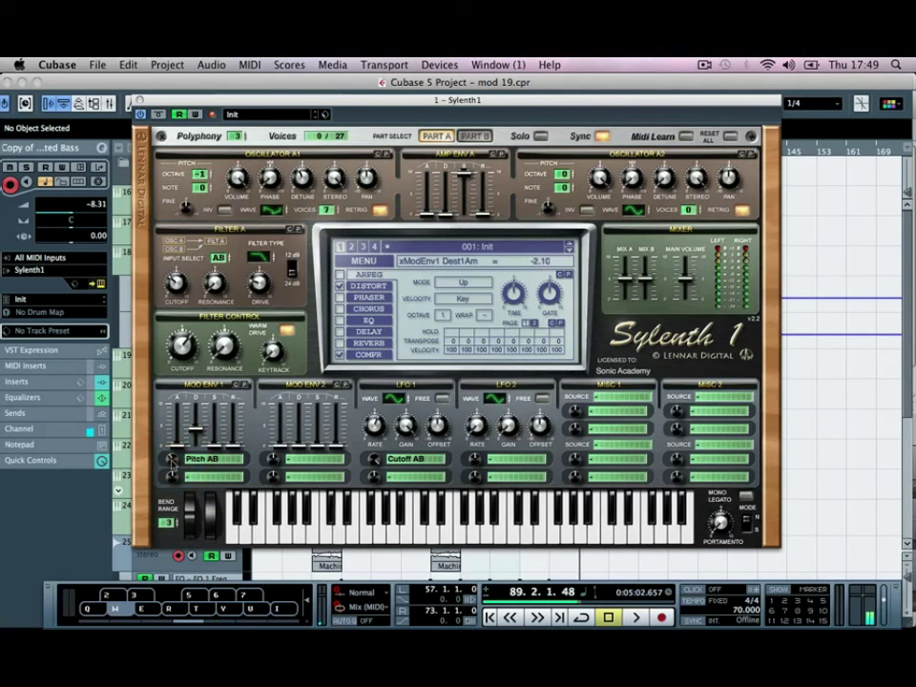
{"action": "left_click_drag", "start_coordinate": [194, 429], "coordinate": [194, 391]}
{"action": "key", "text": "w"}
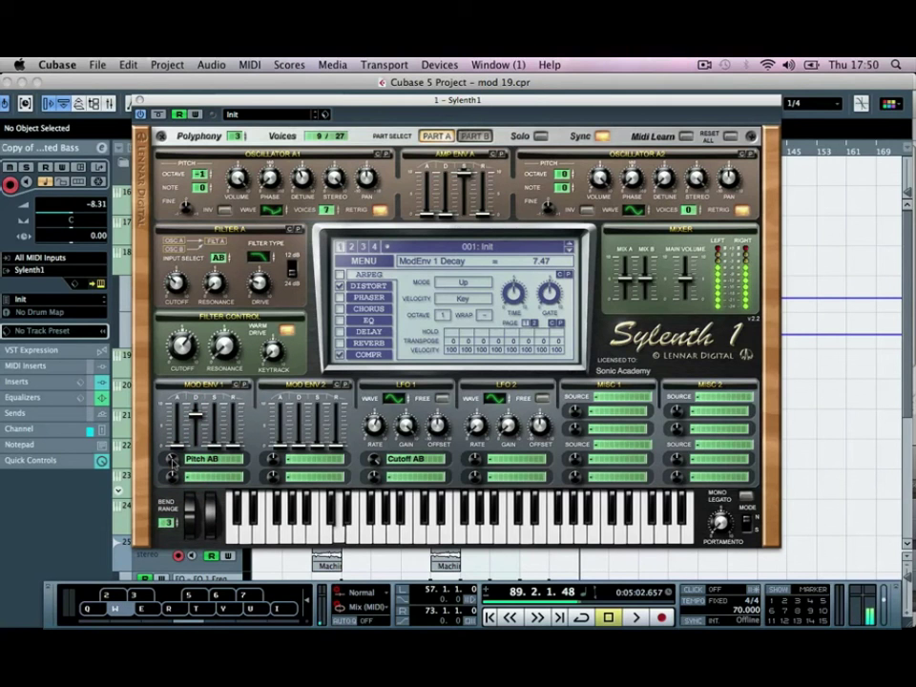
{"action": "left_click_drag", "start_coordinate": [172, 459], "coordinate": [171, 477]}
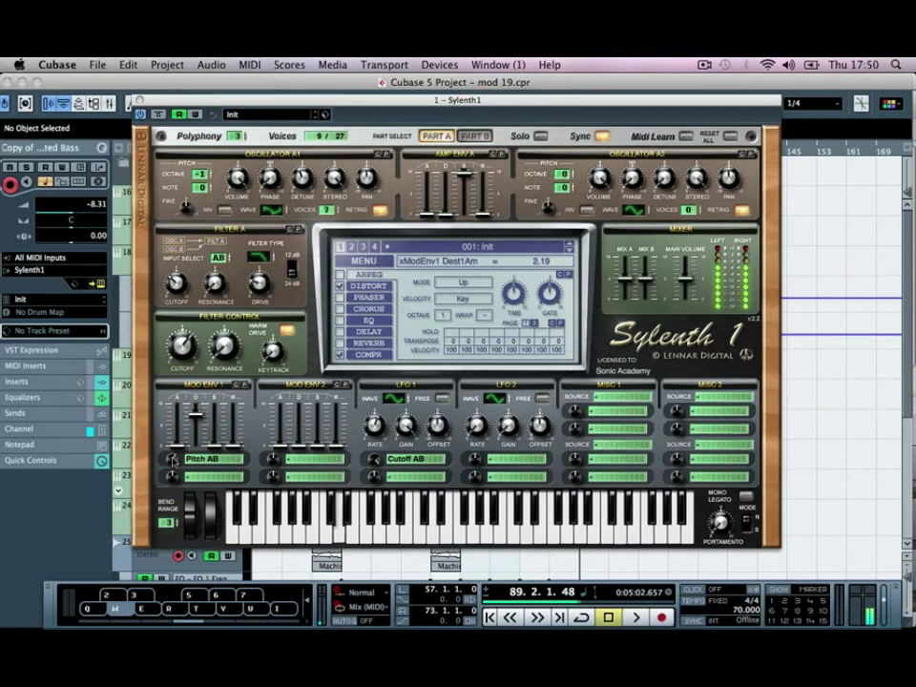
{"action": "left_click", "coordinate": [145, 615]}
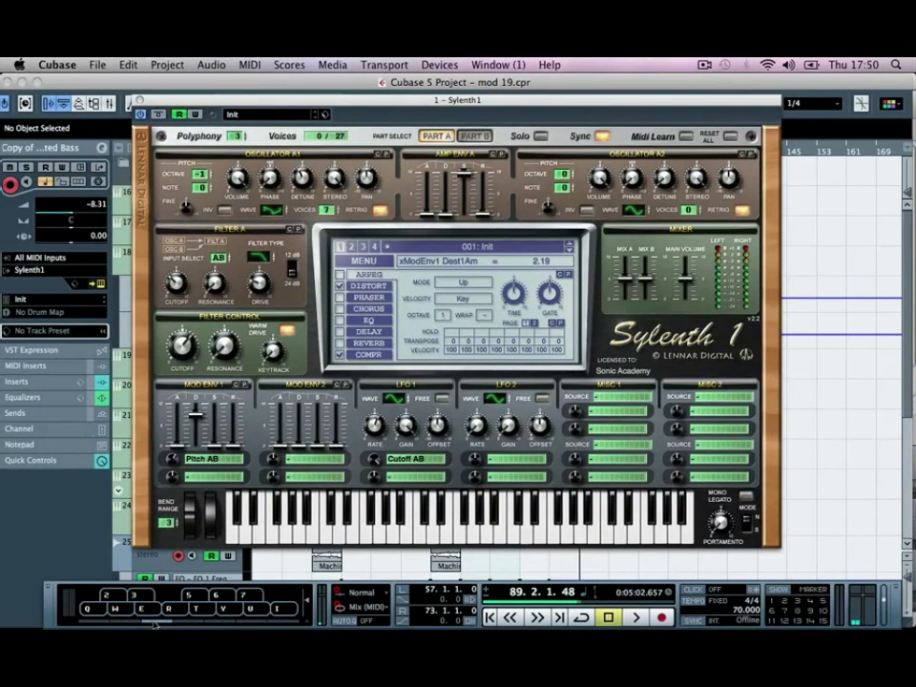
{"action": "key", "text": "w"}
{"action": "key", "text": "w"}
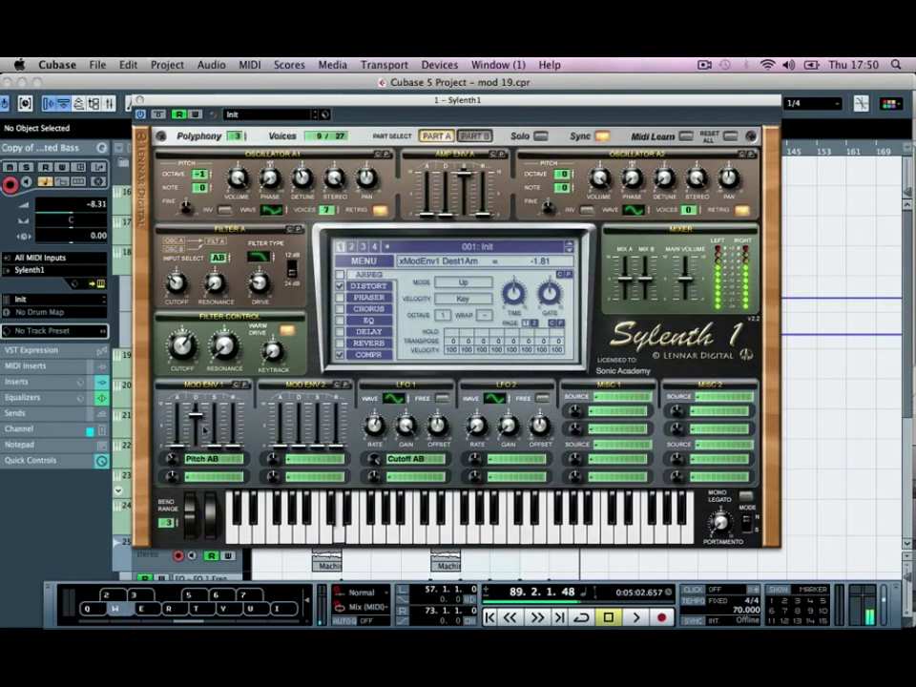
{"action": "left_click_drag", "start_coordinate": [203, 431], "coordinate": [204, 436]}
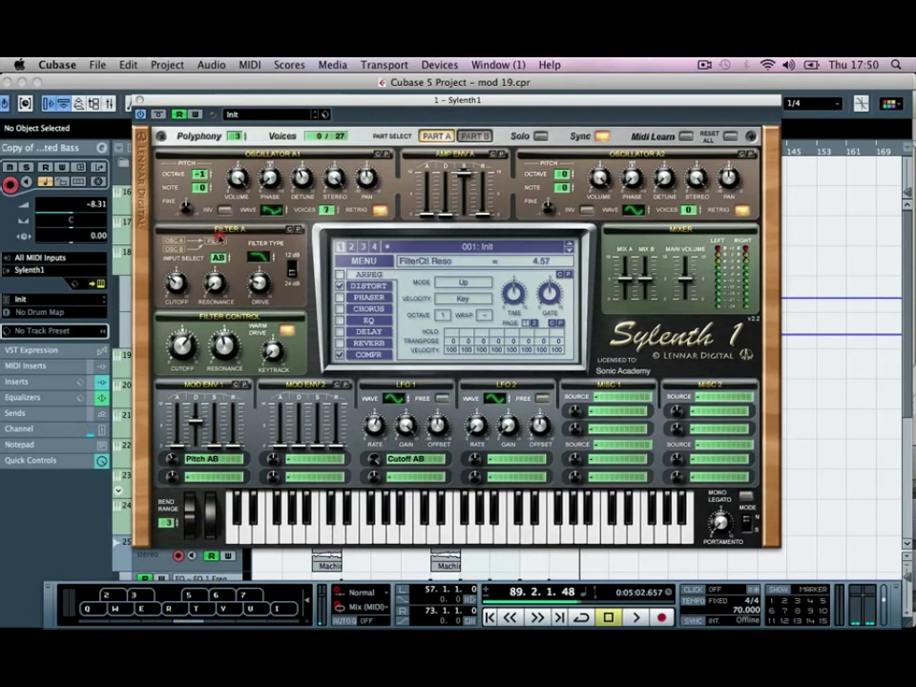
Set filter resonances to 6.81 and 3.57, switch Osc A1 to HPulse, and close Sylenth1.
{"action": "left_click_drag", "start_coordinate": [226, 351], "coordinate": [227, 354]}
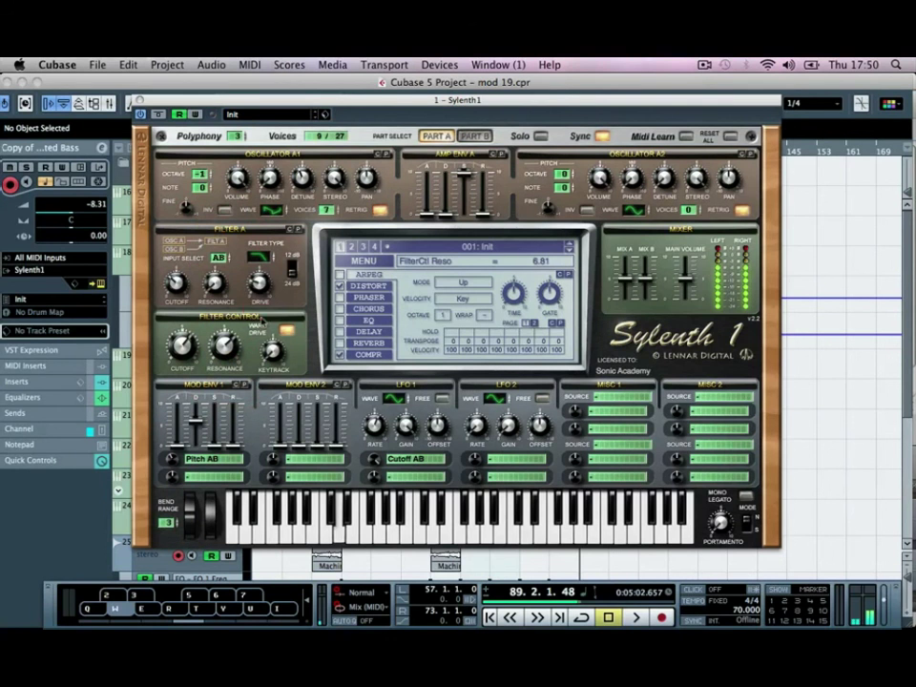
{"action": "left_click", "coordinate": [272, 349]}
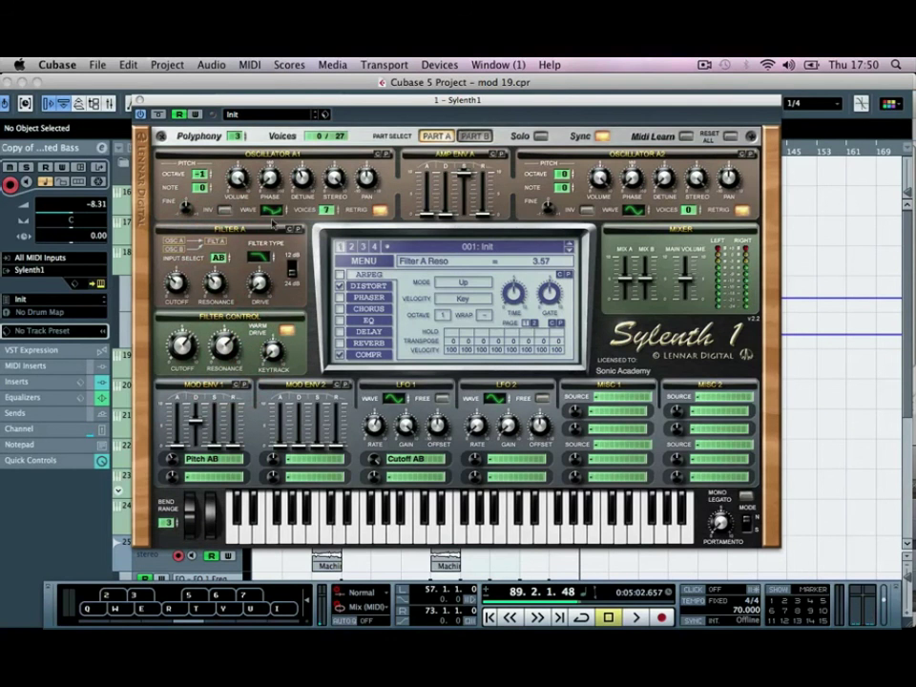
{"action": "left_click", "coordinate": [250, 202]}
{"action": "key", "text": "w"}
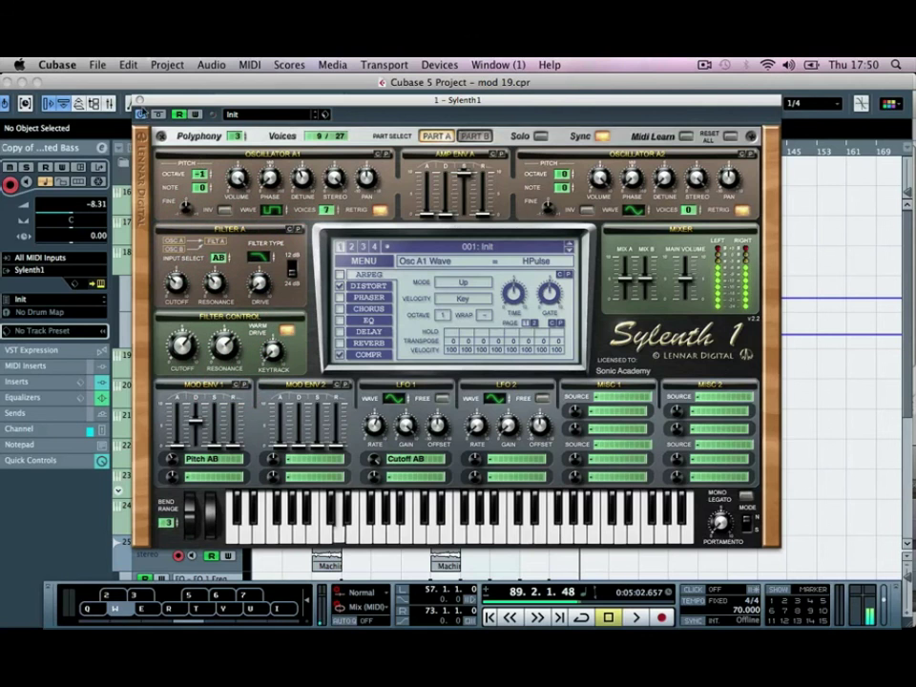
{"action": "left_click", "coordinate": [139, 100]}
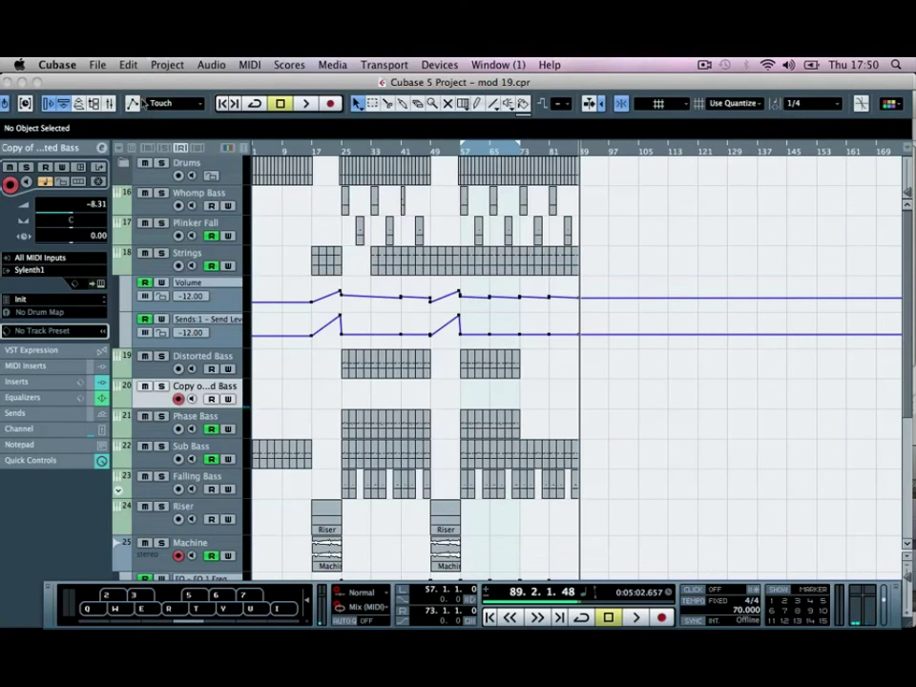